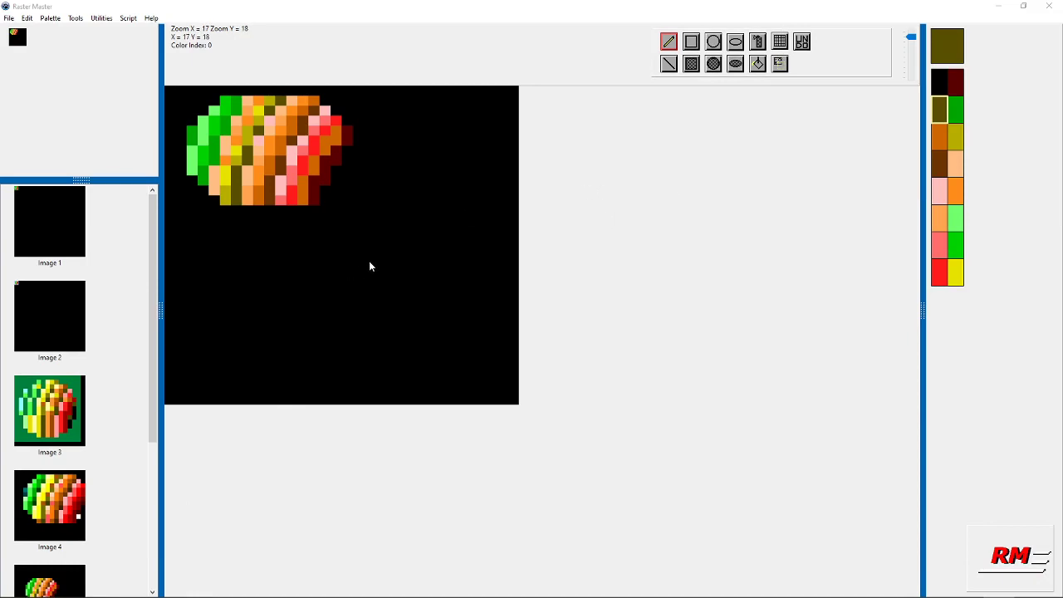
Step: View the version and licence information from the Help menu, then close it
{"action": "left_click", "coordinate": [151, 17]}
{"action": "left_click", "coordinate": [165, 30]}
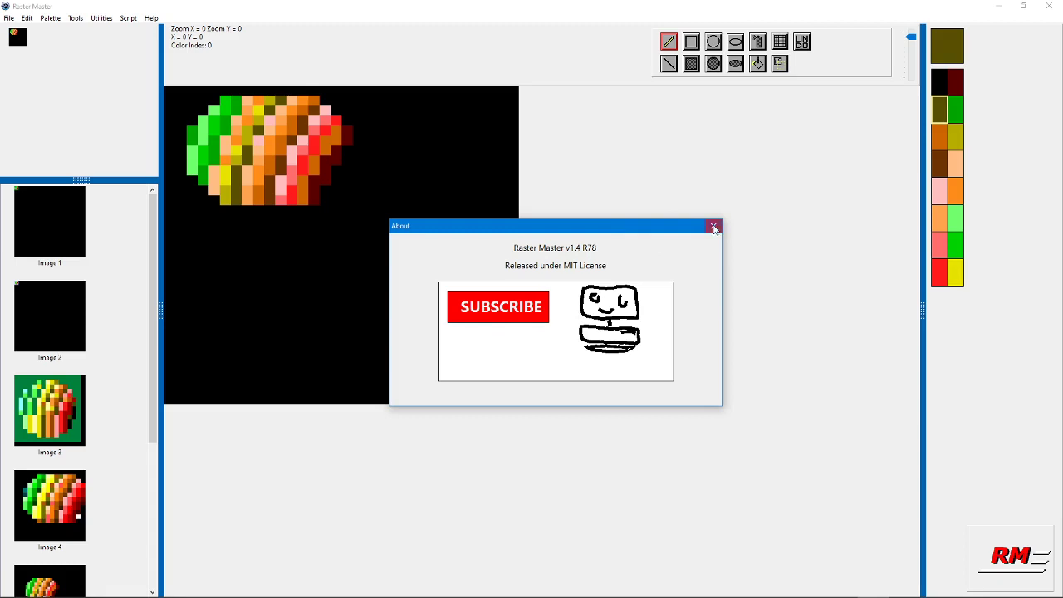
{"action": "left_click", "coordinate": [714, 227]}
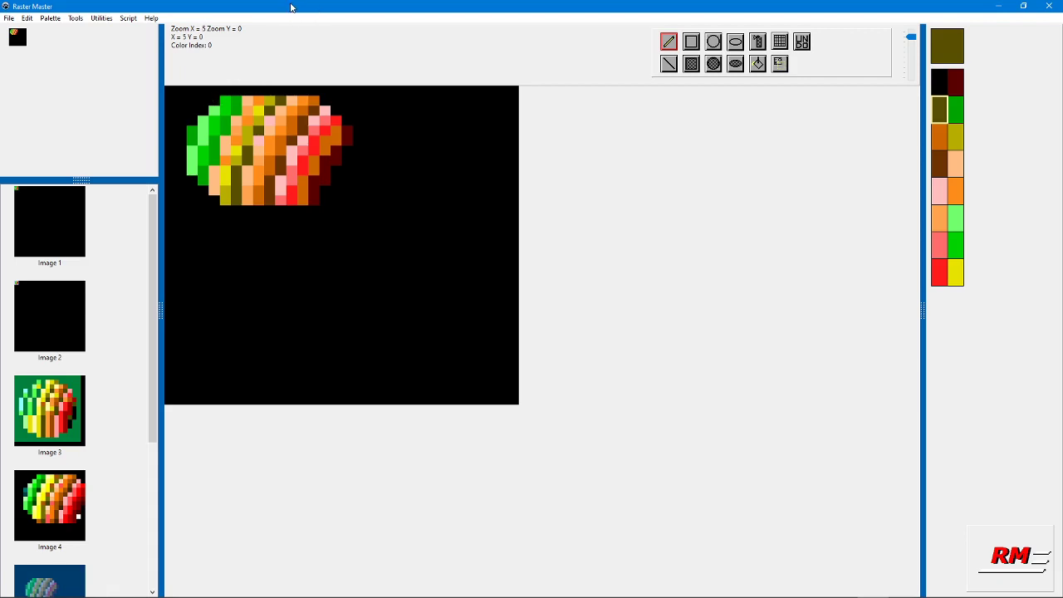
Step: Restore and re-maximize the window, then widen the image list so thumbnails sit side by side
{"action": "left_click_drag", "start_coordinate": [291, 14], "coordinate": [297, 60]}
{"action": "double_click", "coordinate": [296, 57]}
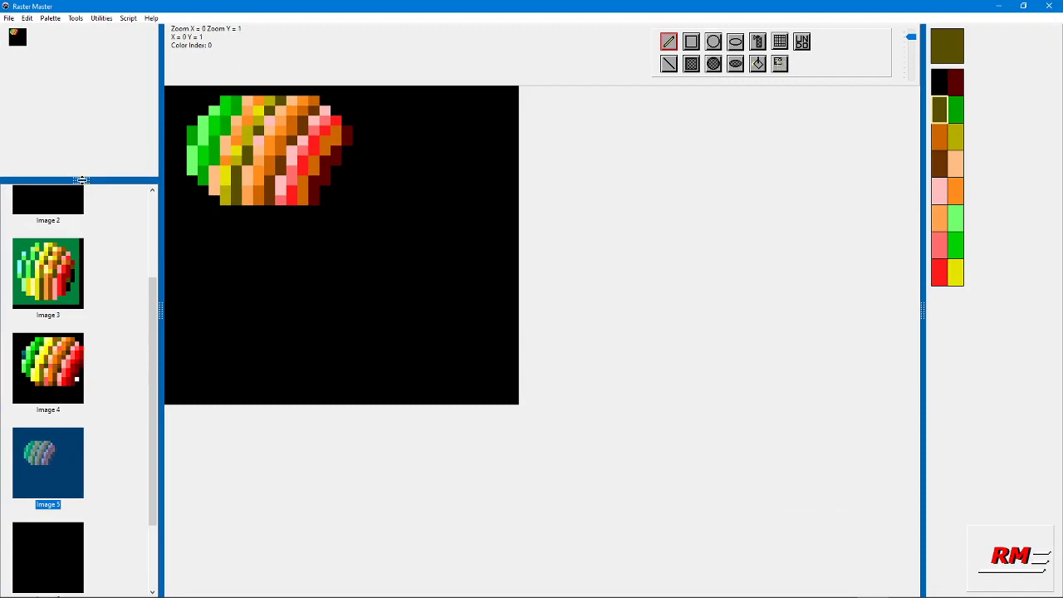
{"action": "left_click_drag", "start_coordinate": [81, 179], "coordinate": [82, 66]}
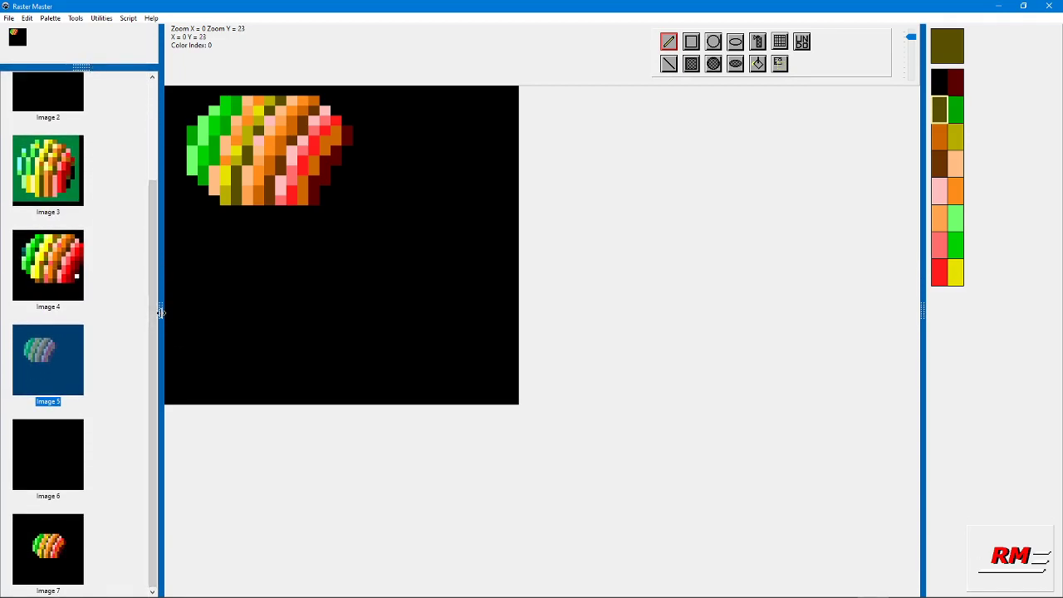
{"action": "left_click_drag", "start_coordinate": [161, 311], "coordinate": [164, 311]}
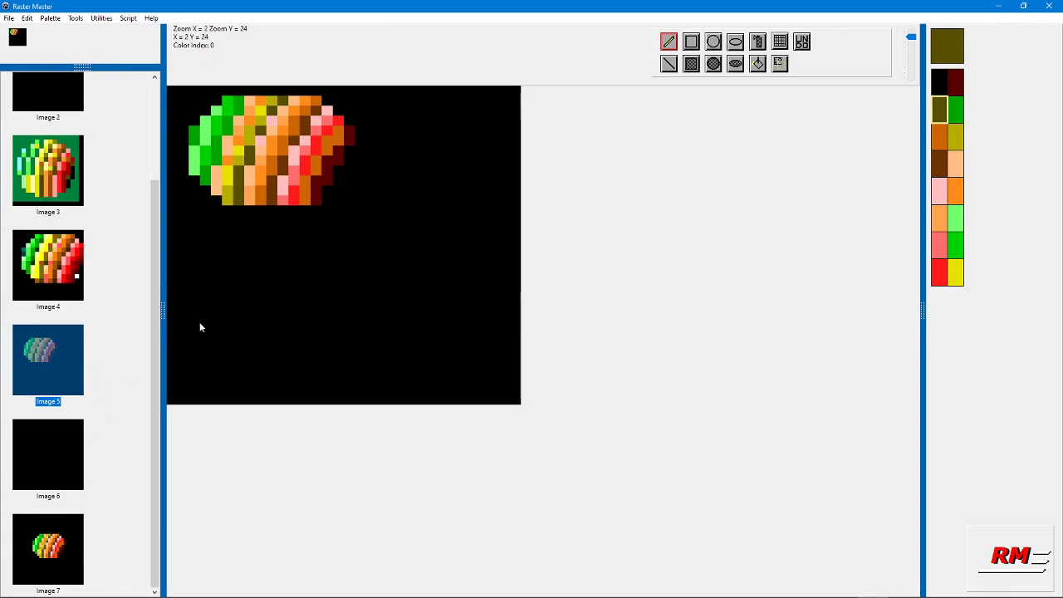
{"action": "left_click_drag", "start_coordinate": [164, 310], "coordinate": [341, 296]}
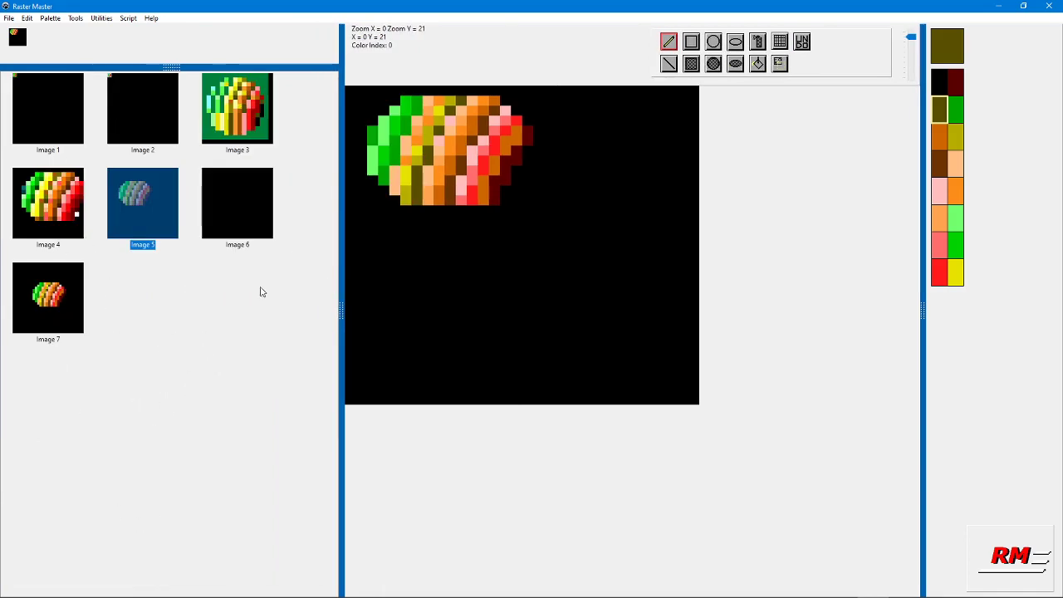
Step: Preview Images 4, 3 and 6, then open Image 2 for editing
{"action": "left_click", "coordinate": [58, 195]}
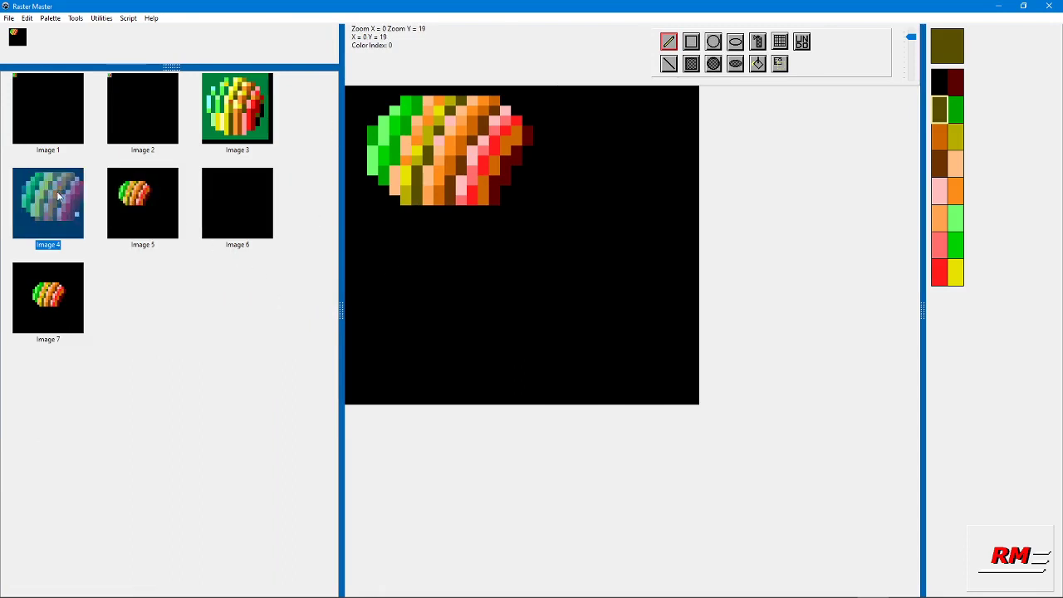
{"action": "left_click", "coordinate": [247, 114]}
{"action": "left_click", "coordinate": [231, 235]}
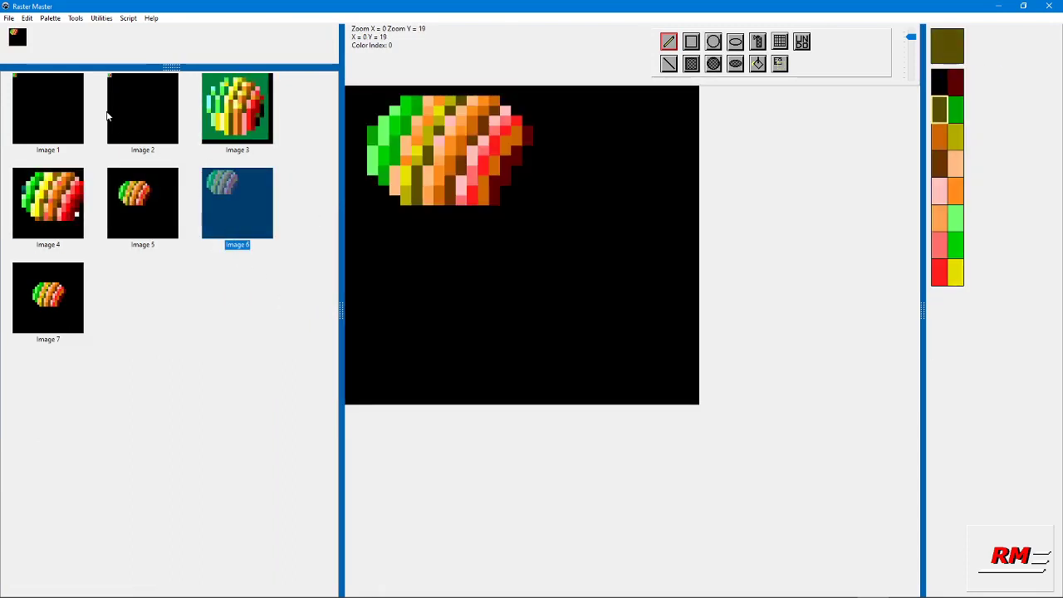
{"action": "left_click", "coordinate": [147, 123]}
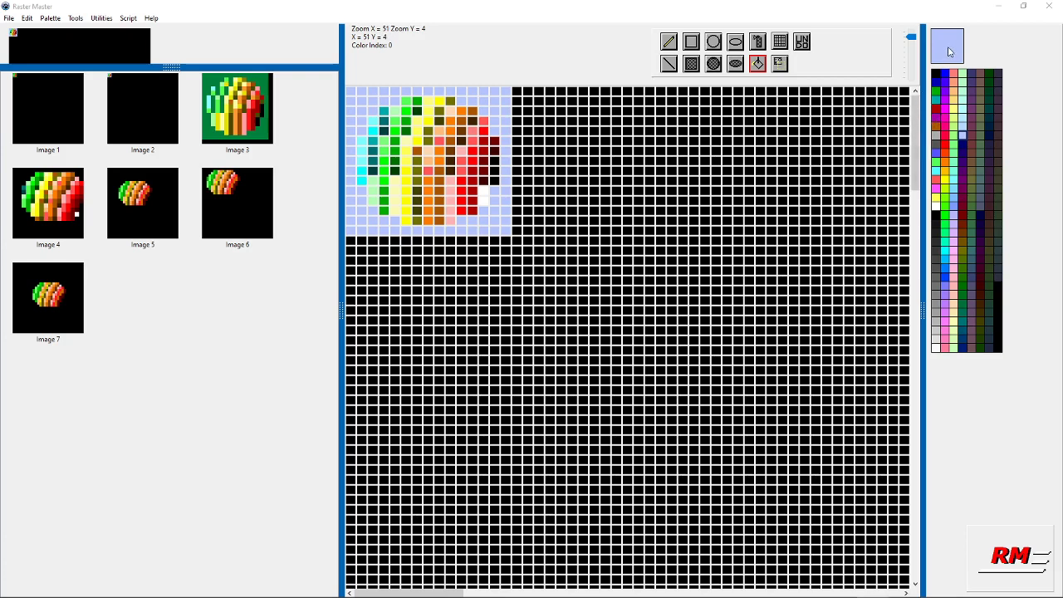
{"action": "left_click", "coordinate": [946, 45]}
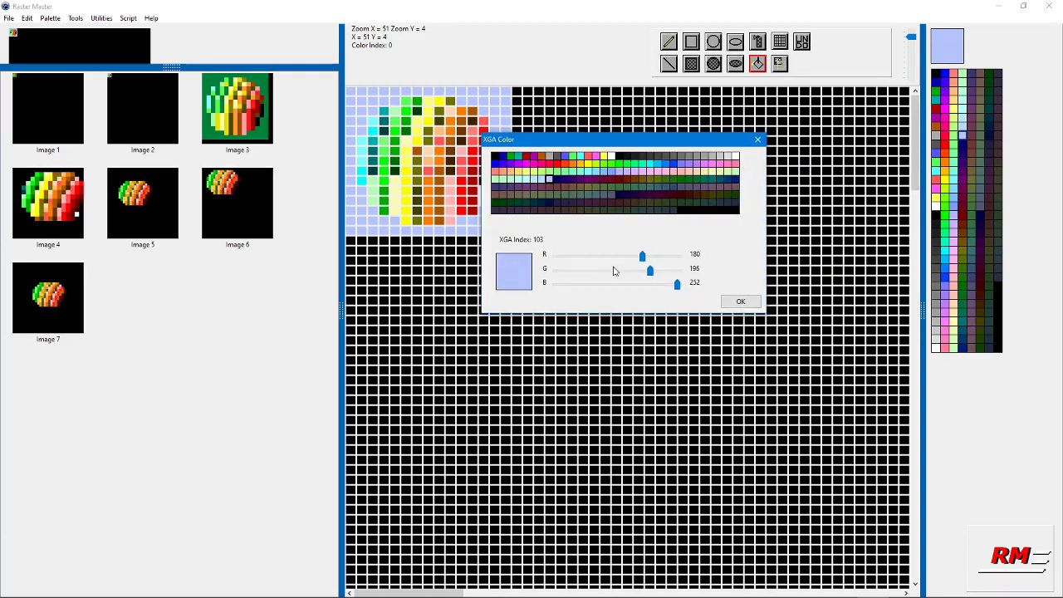
{"action": "left_click", "coordinate": [557, 184]}
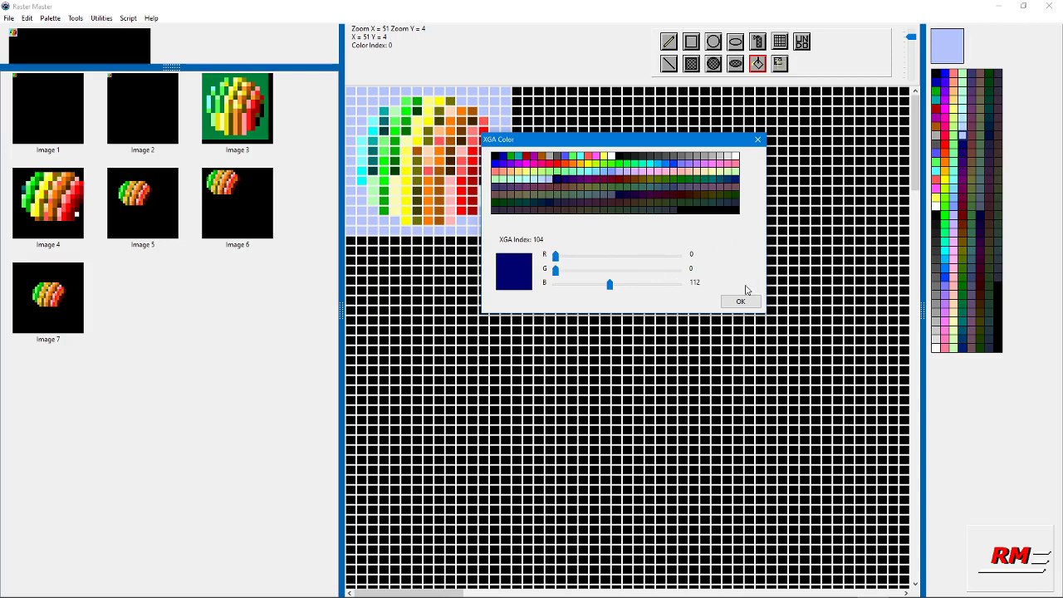
{"action": "left_click", "coordinate": [757, 139]}
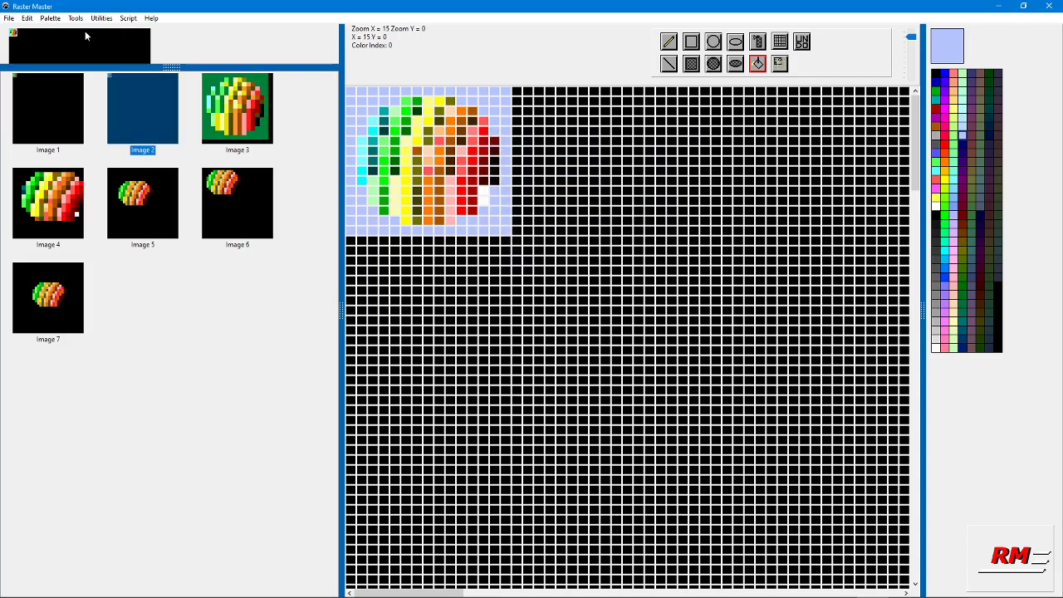
{"action": "left_click", "coordinate": [50, 18]}
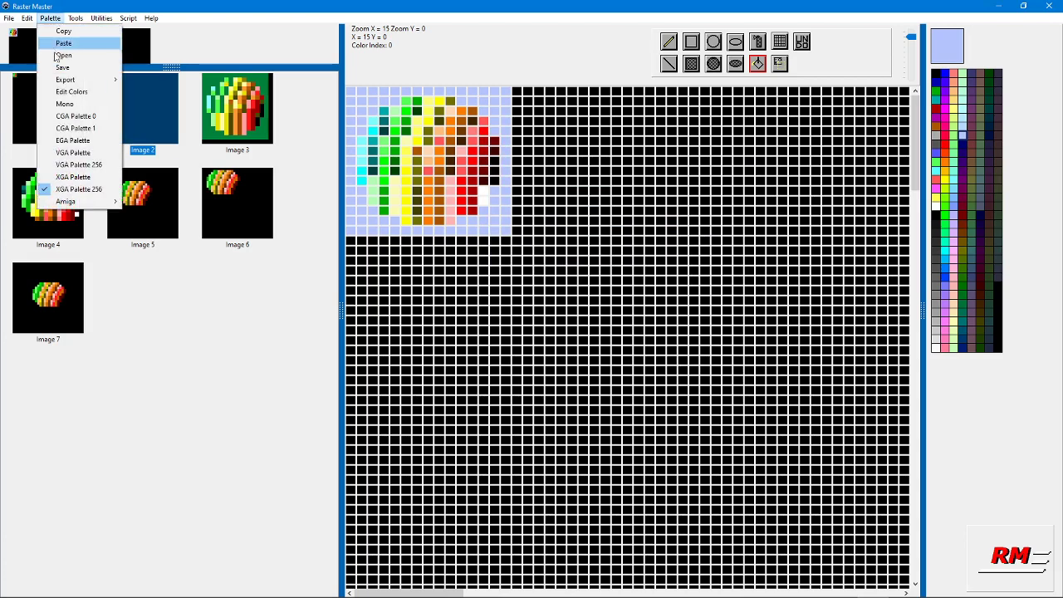
{"action": "left_click", "coordinate": [70, 92]}
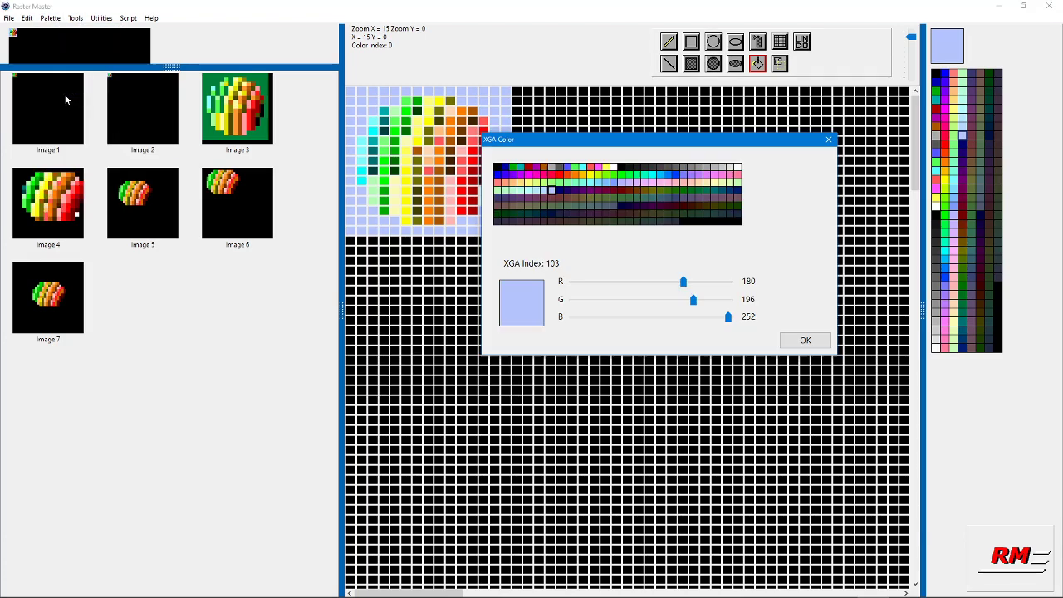
{"action": "left_click", "coordinate": [830, 141]}
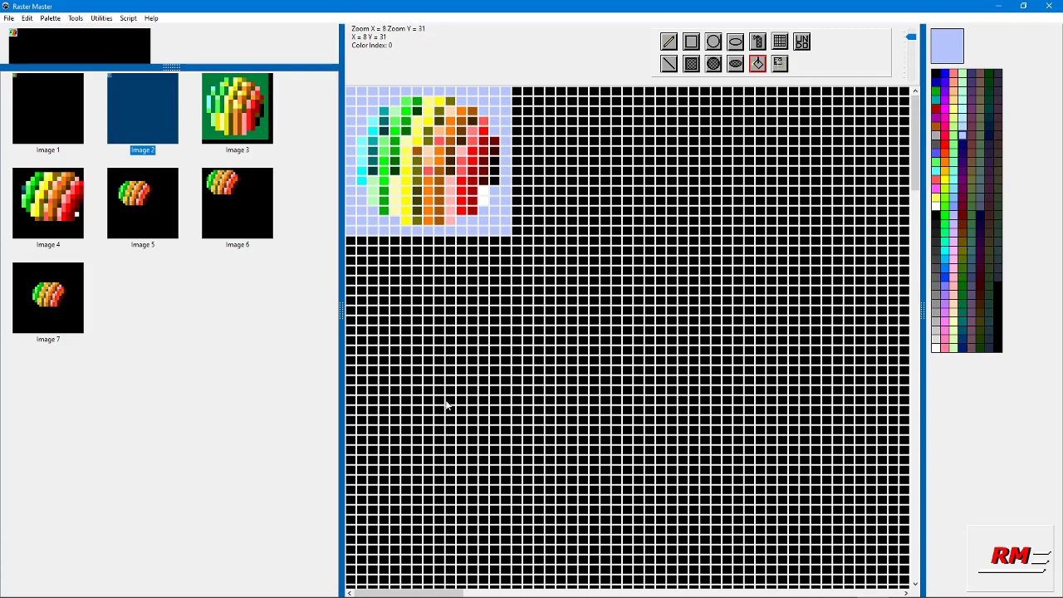
Step: Turn off the pixel grid lines
{"action": "left_click", "coordinate": [910, 40]}
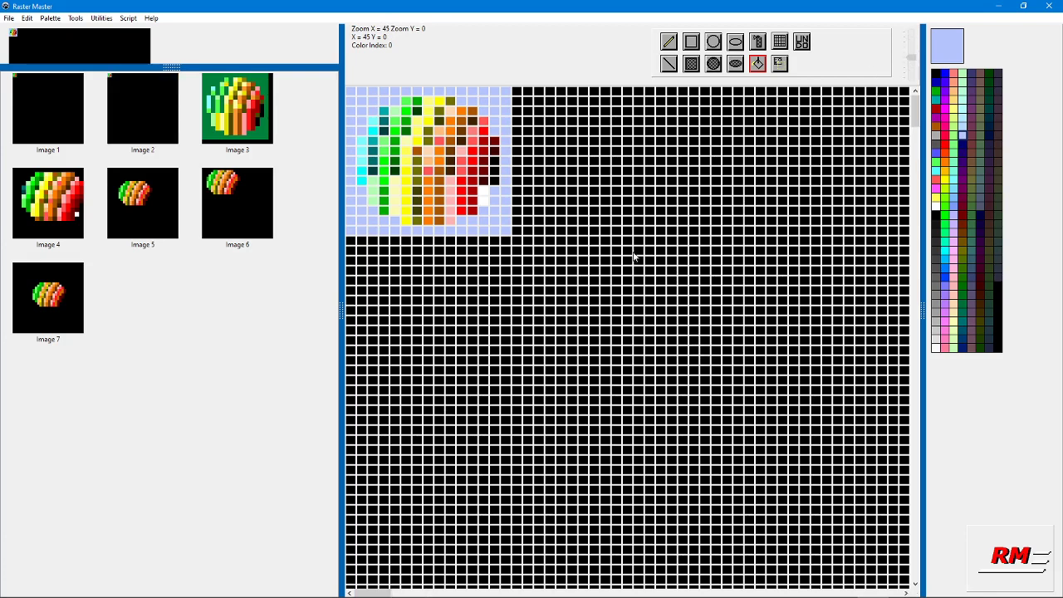
{"action": "scroll", "coordinate": [629, 255], "scroll_direction": "up", "scroll_amount": 3}
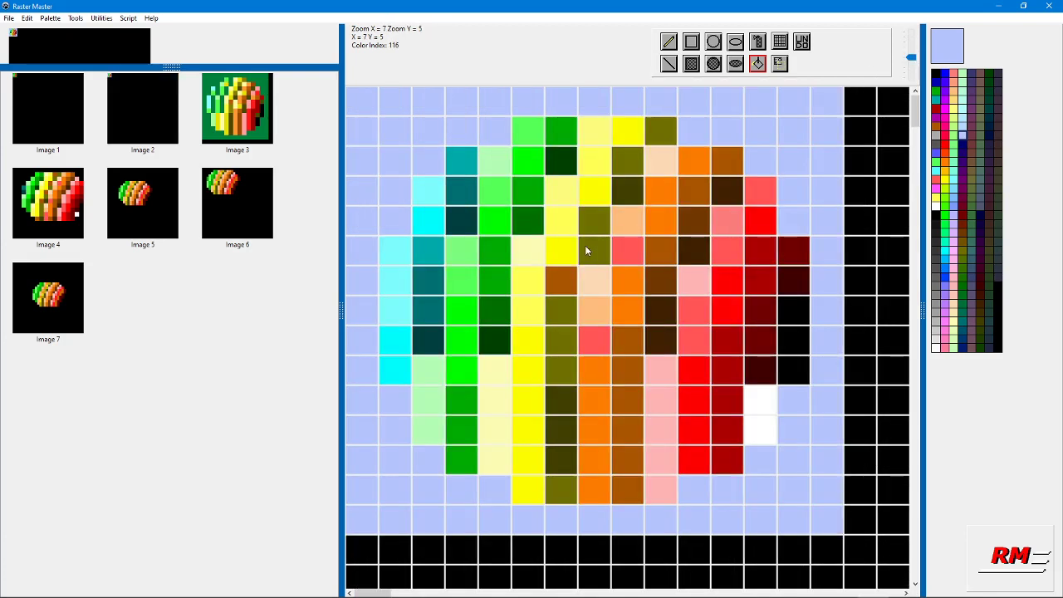
{"action": "left_click", "coordinate": [778, 64]}
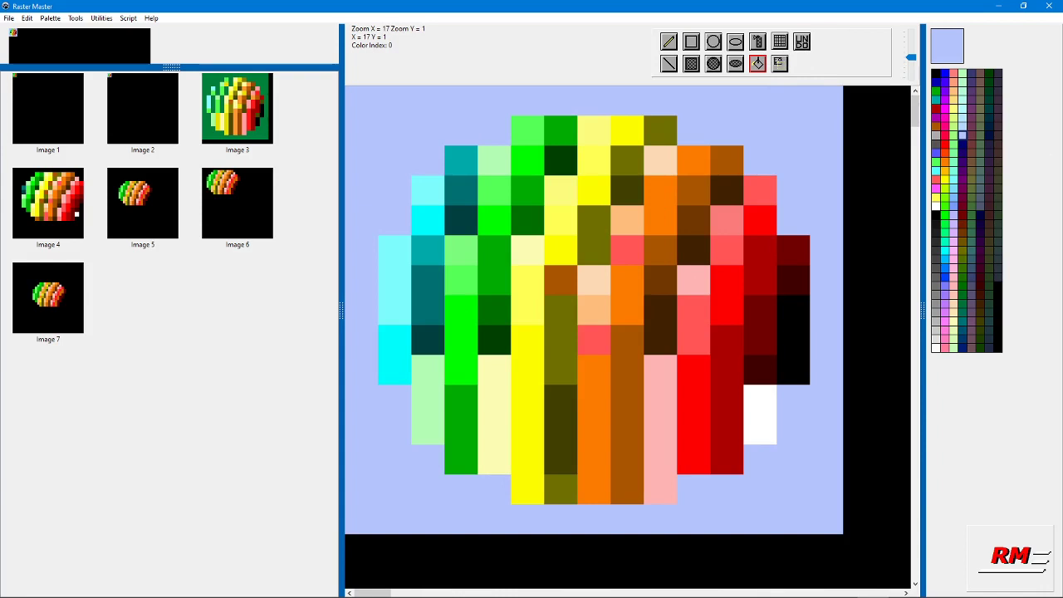
Step: Resize the image to 32 x 32 pixels via Edit > Resize To
{"action": "left_click", "coordinate": [25, 20]}
{"action": "mouse_move", "coordinate": [27, 31]}
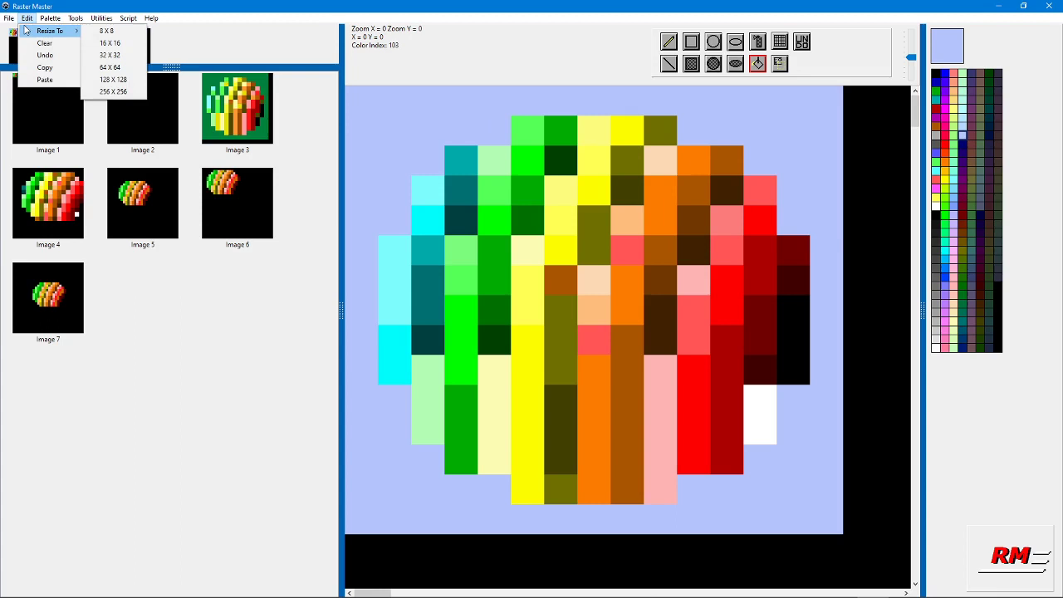
{"action": "left_click", "coordinate": [107, 55]}
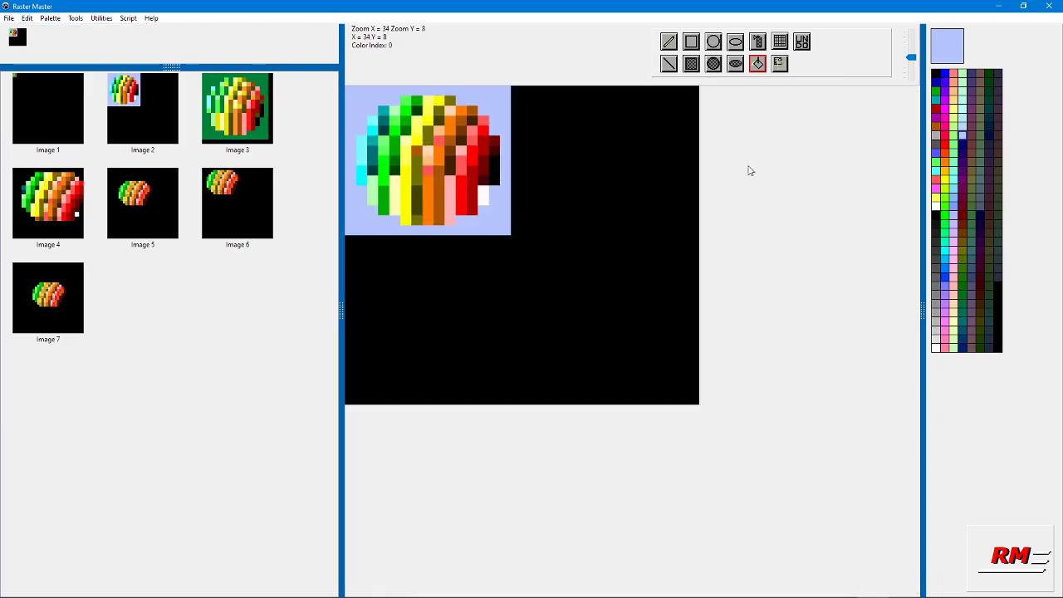
Step: Zoom in until the sprite fills the editing area, leaving the grid off
{"action": "left_click_drag", "start_coordinate": [910, 61], "coordinate": [908, 64]}
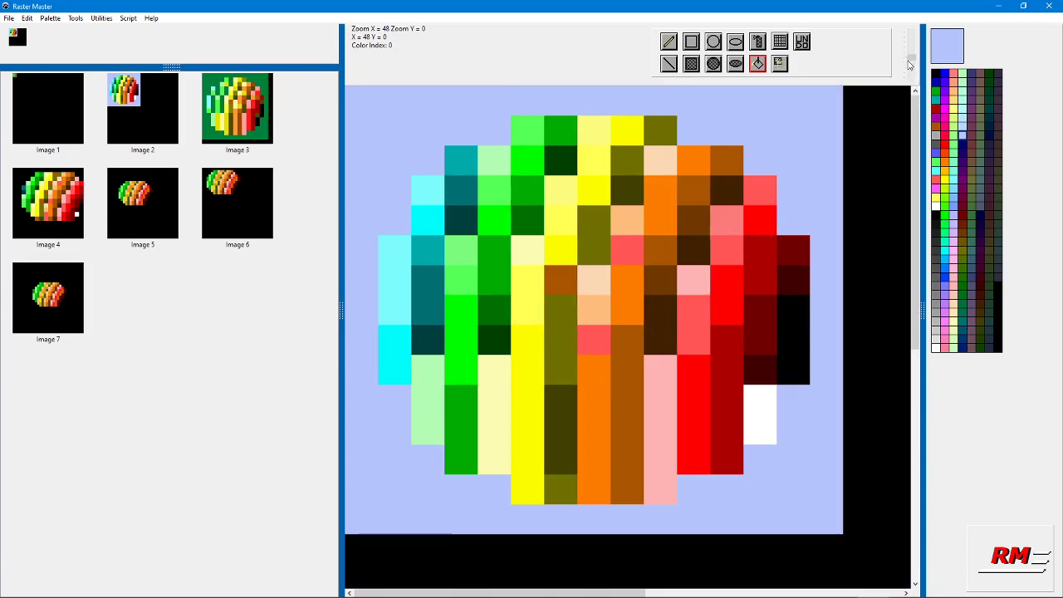
{"action": "left_click", "coordinate": [785, 48]}
{"action": "left_click", "coordinate": [784, 48]}
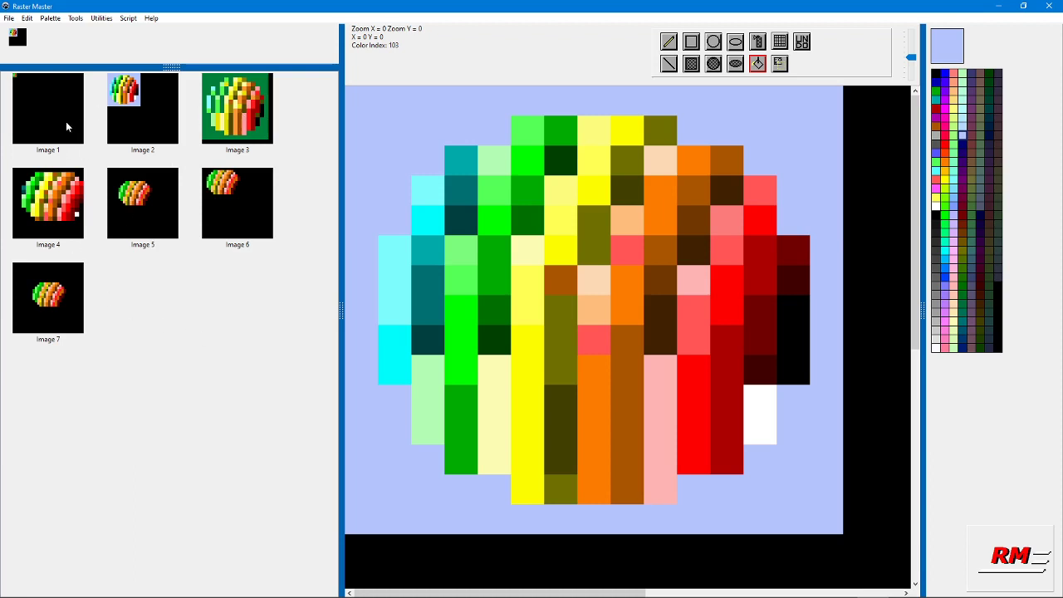
Step: Look through the File > Export format lists, then close them
{"action": "left_click", "coordinate": [8, 18]}
{"action": "mouse_move", "coordinate": [29, 133]}
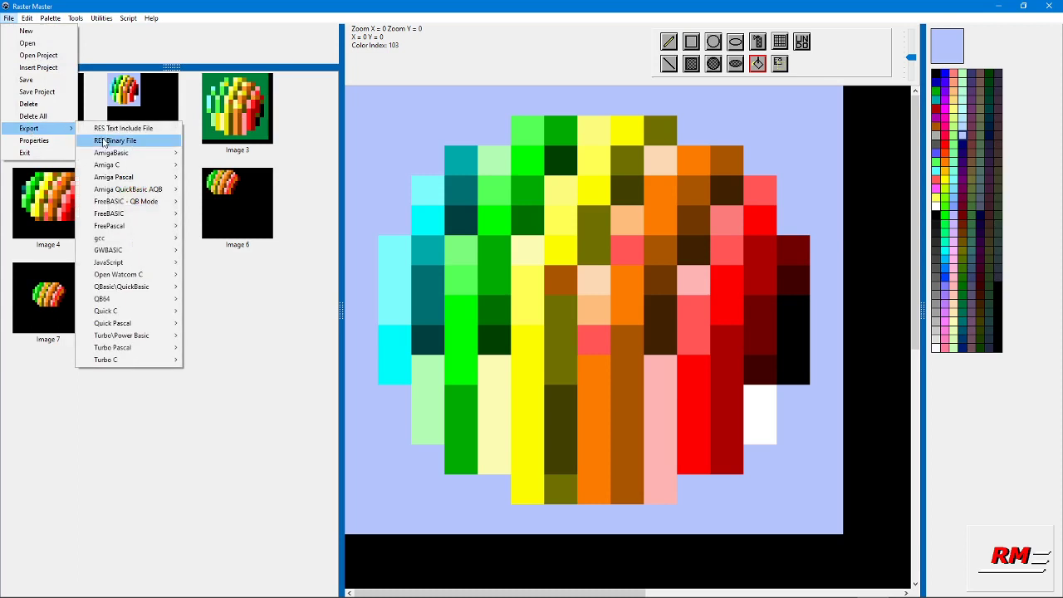
{"action": "mouse_move", "coordinate": [115, 158]}
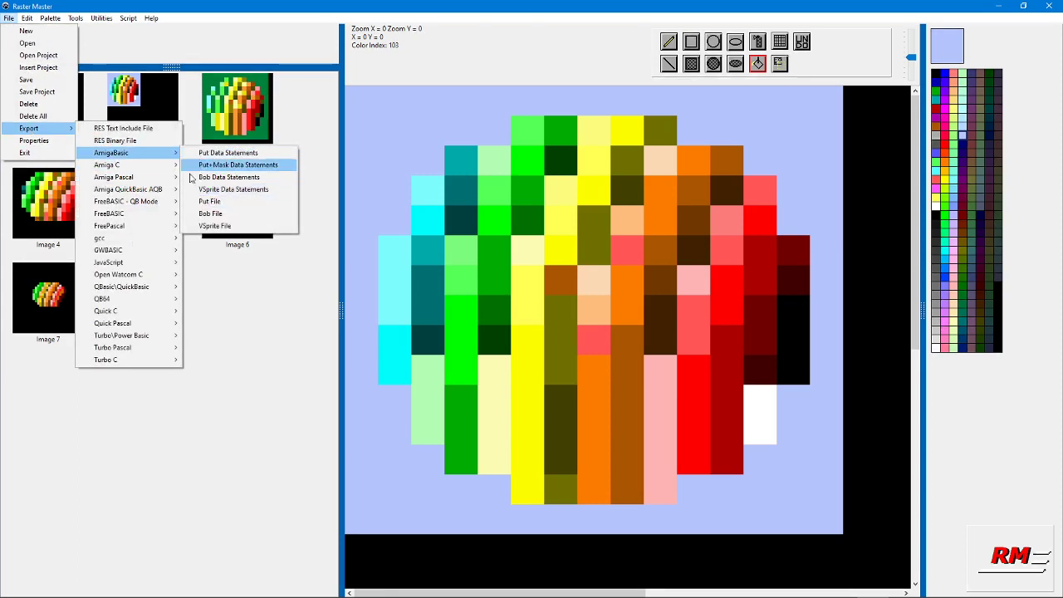
{"action": "left_click", "coordinate": [273, 396]}
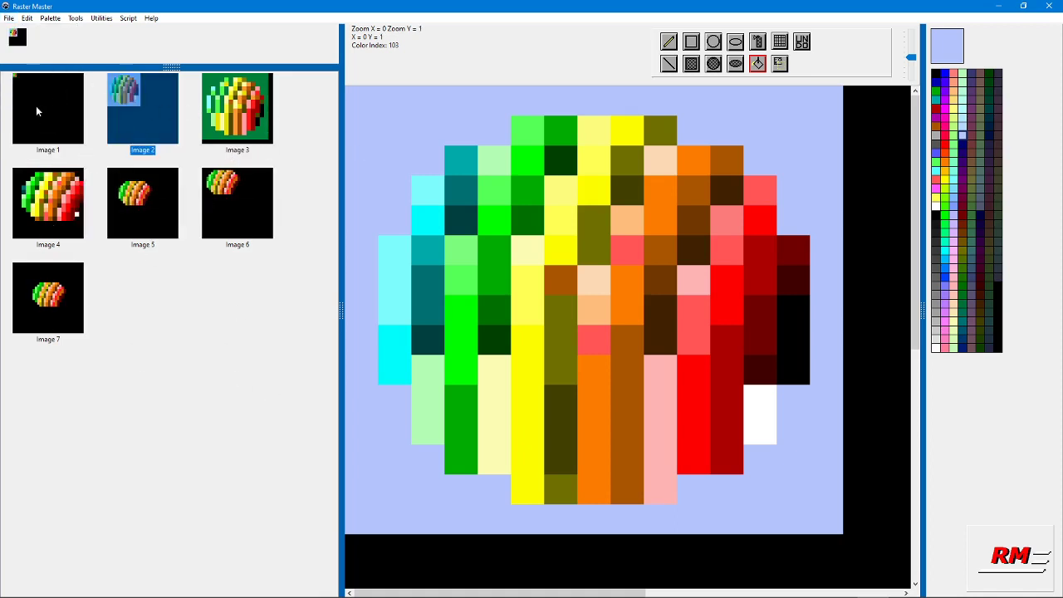
Step: Set Image1's export properties to Turbo Pascal, putimage image type and Inverted mask
{"action": "right_click", "coordinate": [38, 99]}
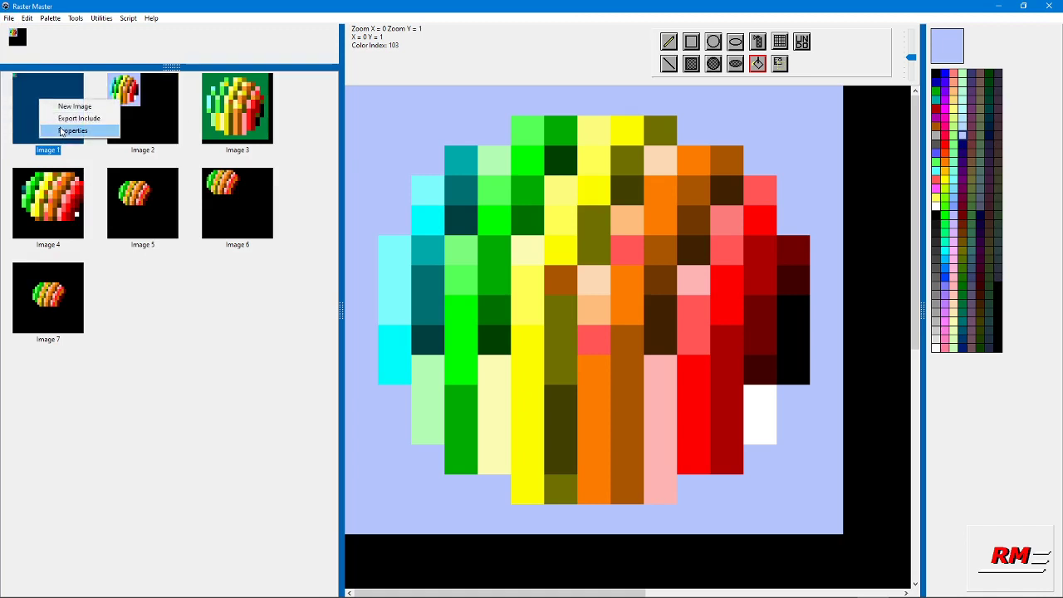
{"action": "left_click", "coordinate": [70, 130]}
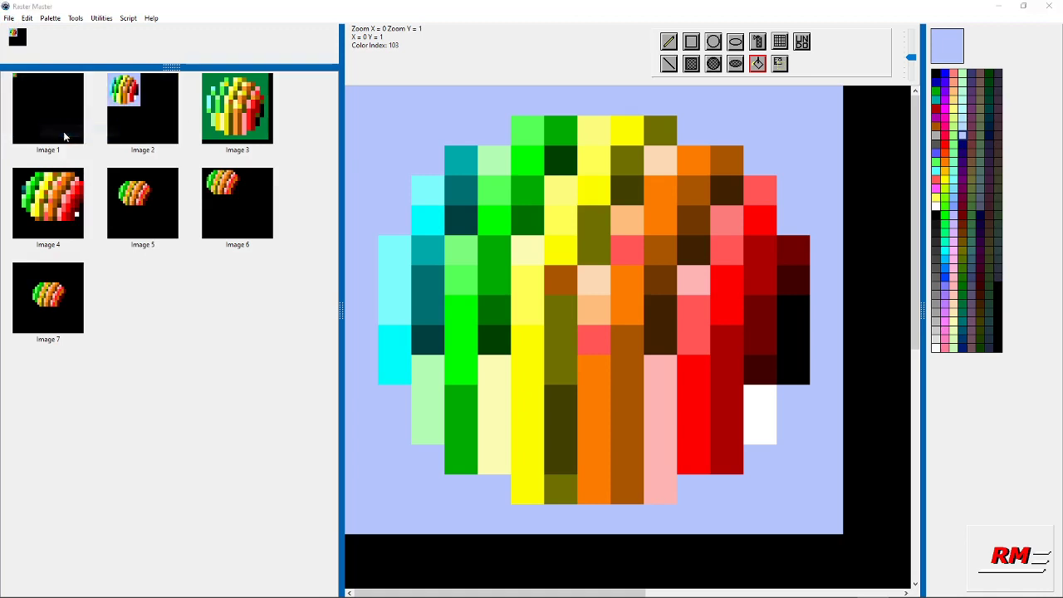
{"action": "left_click_drag", "start_coordinate": [564, 83], "coordinate": [227, 90]}
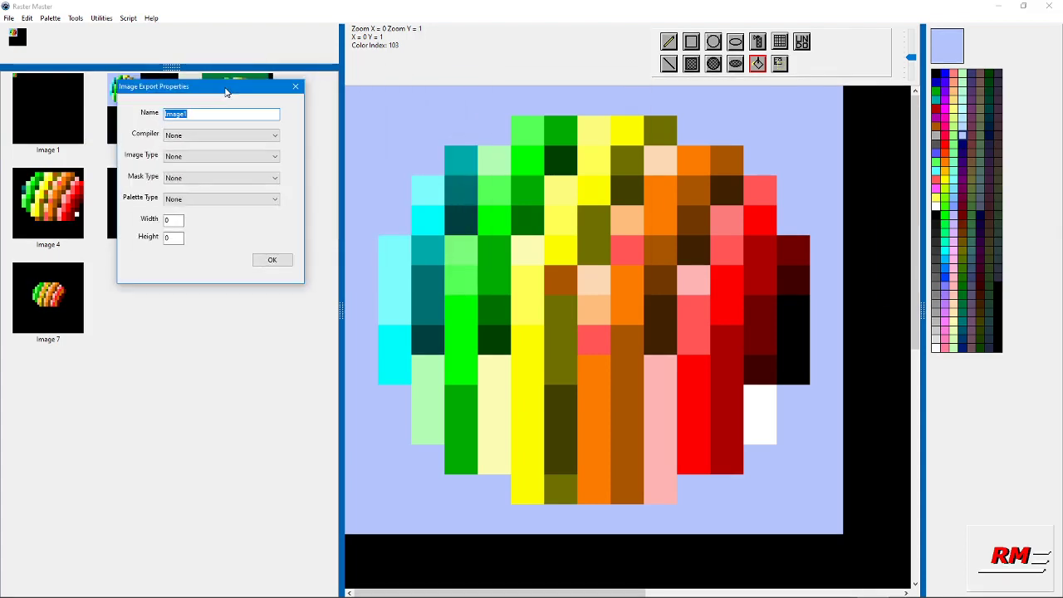
{"action": "left_click", "coordinate": [178, 137]}
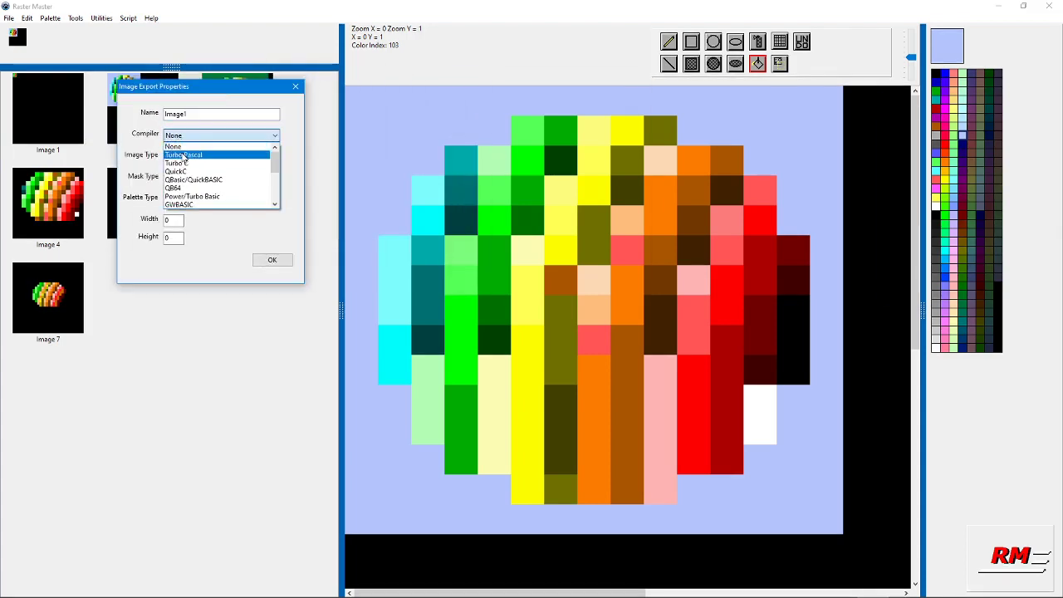
{"action": "left_click", "coordinate": [171, 178]}
{"action": "left_click", "coordinate": [181, 157]}
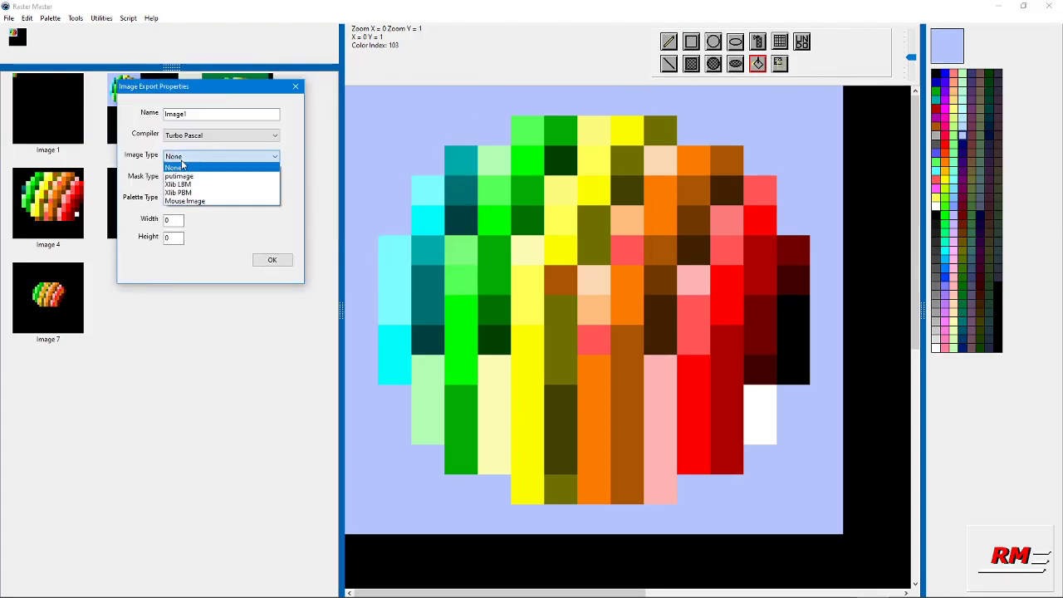
{"action": "left_click", "coordinate": [192, 176]}
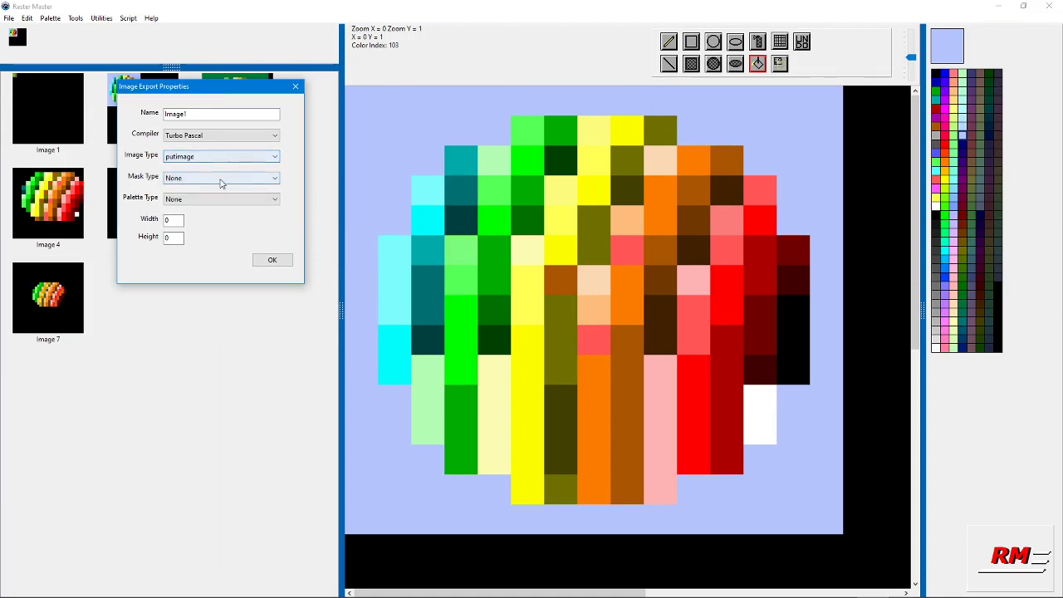
{"action": "left_click", "coordinate": [197, 180]}
{"action": "left_click", "coordinate": [178, 198]}
{"action": "left_click", "coordinate": [273, 260]}
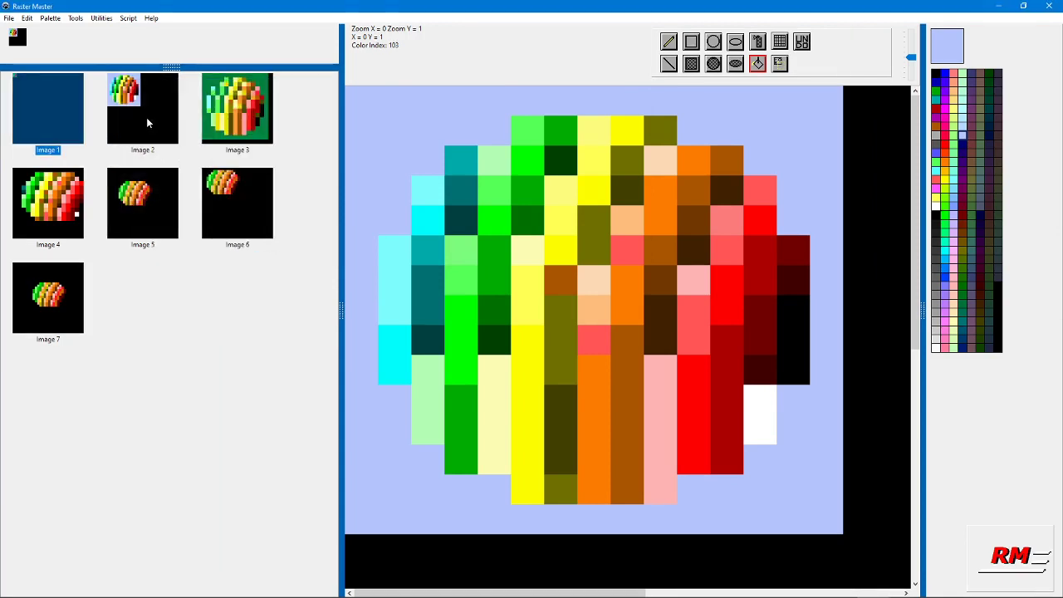
Step: Give Image 2 the same export properties: Turbo Pascal, putimage, Inverted mask
{"action": "left_click", "coordinate": [146, 117]}
{"action": "right_click", "coordinate": [147, 117]}
{"action": "left_click", "coordinate": [185, 151]}
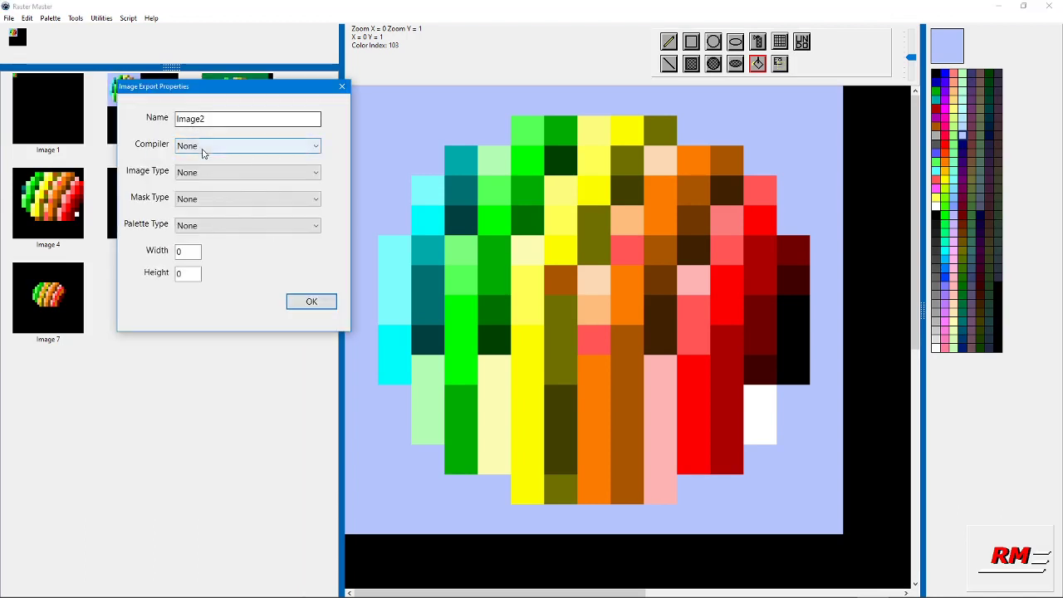
{"action": "left_click", "coordinate": [204, 147]}
{"action": "left_click", "coordinate": [200, 169]}
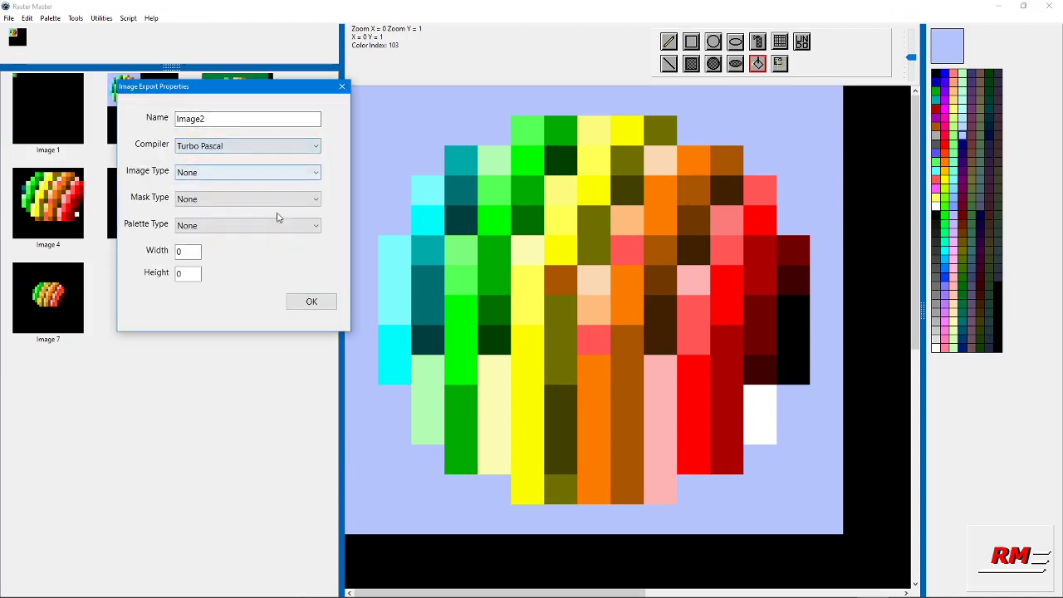
{"action": "left_click", "coordinate": [206, 172]}
{"action": "left_click", "coordinate": [199, 197]}
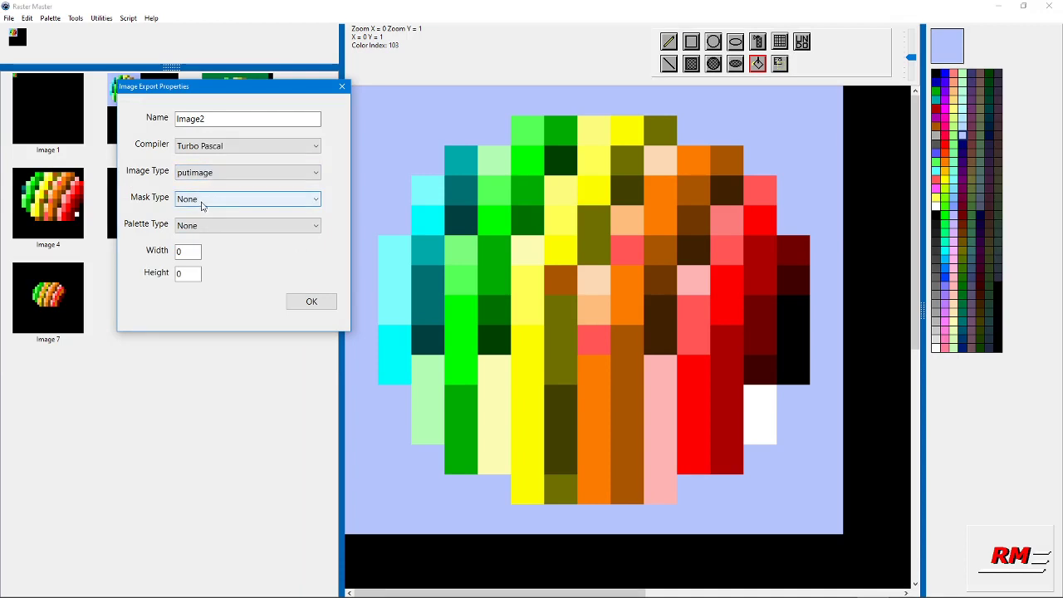
{"action": "left_click", "coordinate": [199, 203]}
{"action": "left_click", "coordinate": [201, 224]}
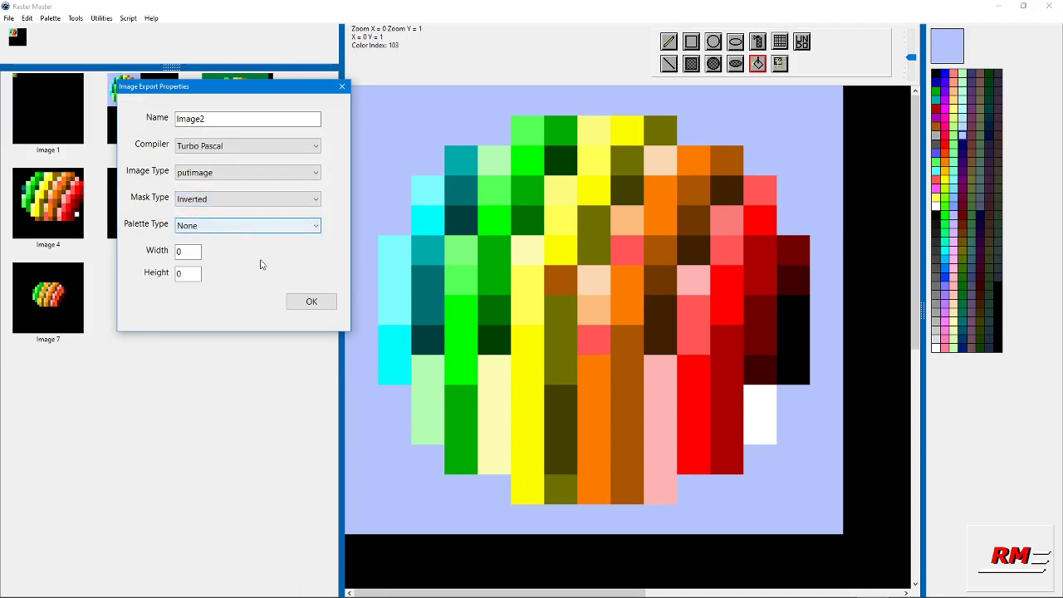
{"action": "left_click", "coordinate": [306, 301]}
{"action": "left_click", "coordinate": [9, 18]}
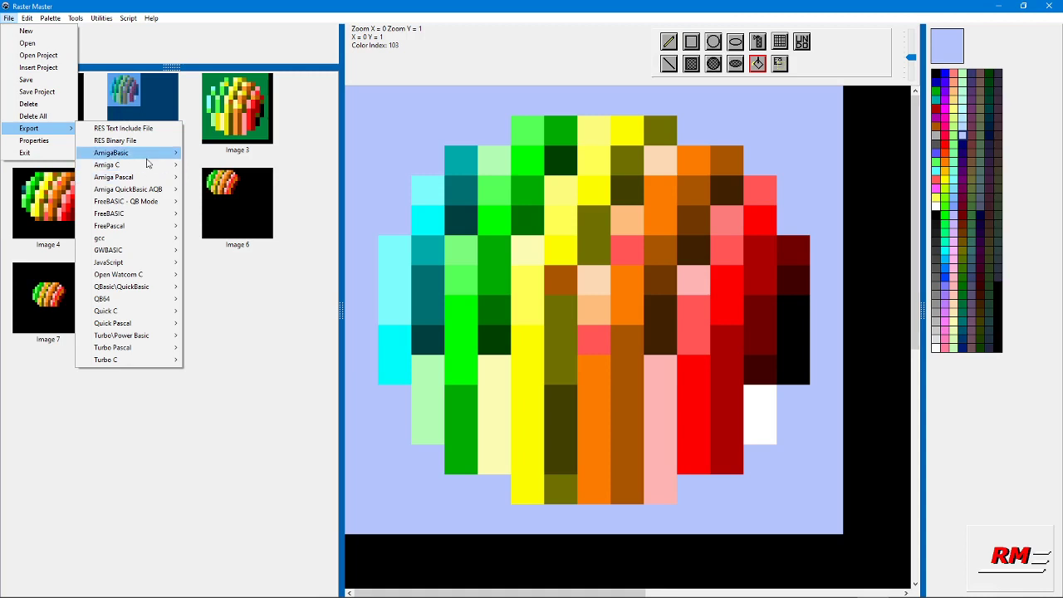
Step: Check Image 3's export properties and close them unchanged
{"action": "mouse_move", "coordinate": [155, 153]}
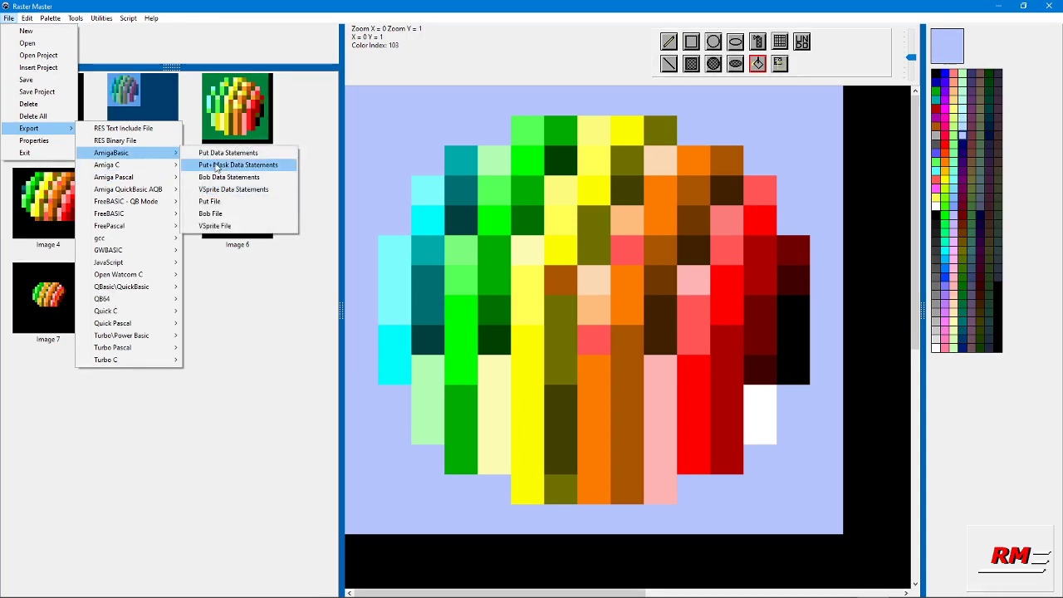
{"action": "right_click", "coordinate": [235, 98]}
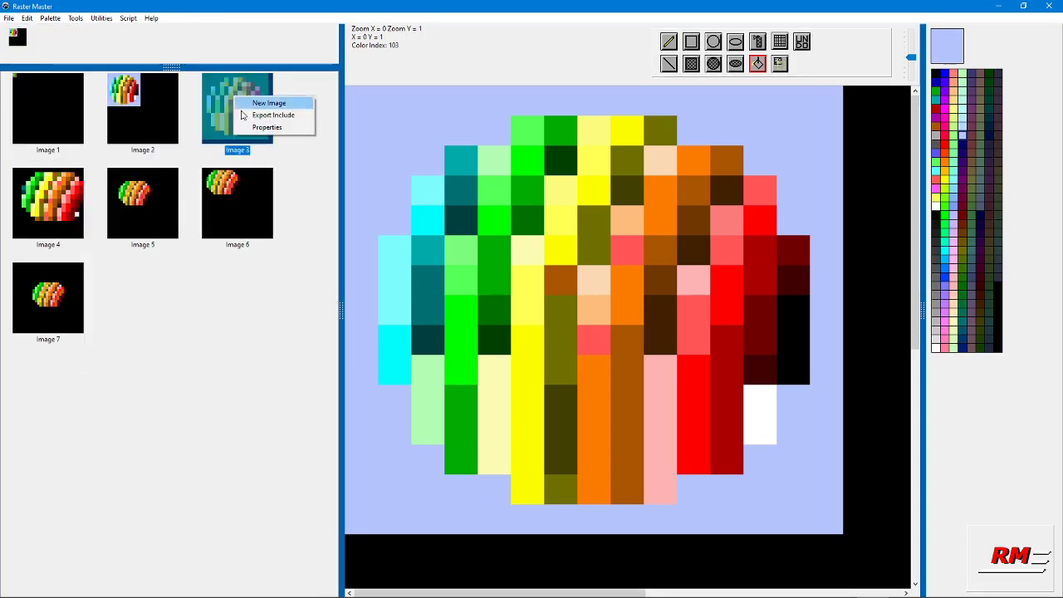
{"action": "left_click", "coordinate": [242, 127]}
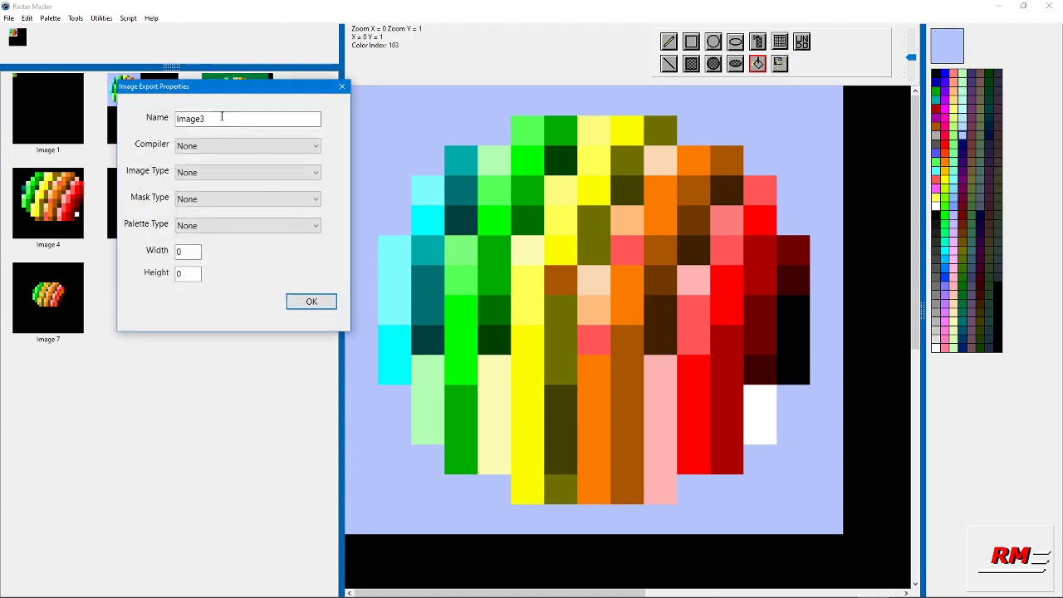
{"action": "left_click", "coordinate": [312, 300]}
Step: Browse the AmigaBasic, gcc and Open Watcom C export formats, then dismiss the menus
{"action": "left_click", "coordinate": [9, 18]}
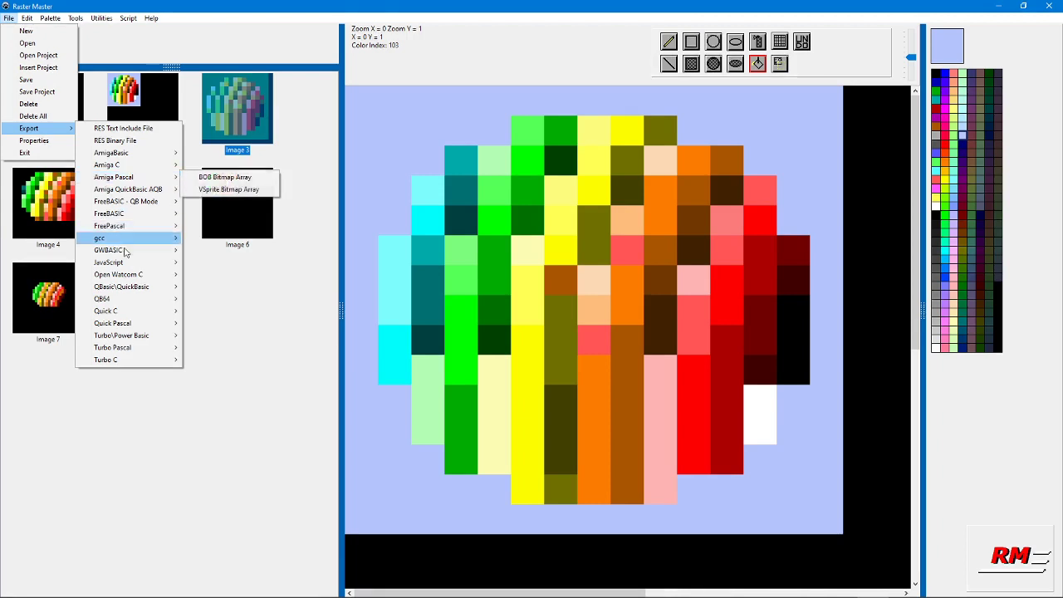
{"action": "mouse_move", "coordinate": [133, 277]}
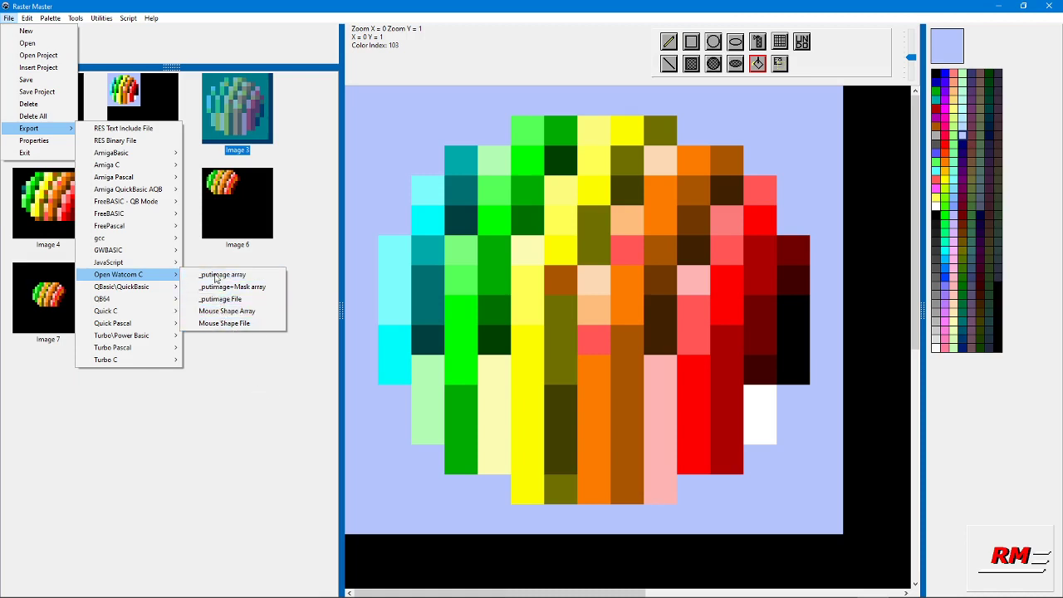
{"action": "left_click", "coordinate": [252, 388]}
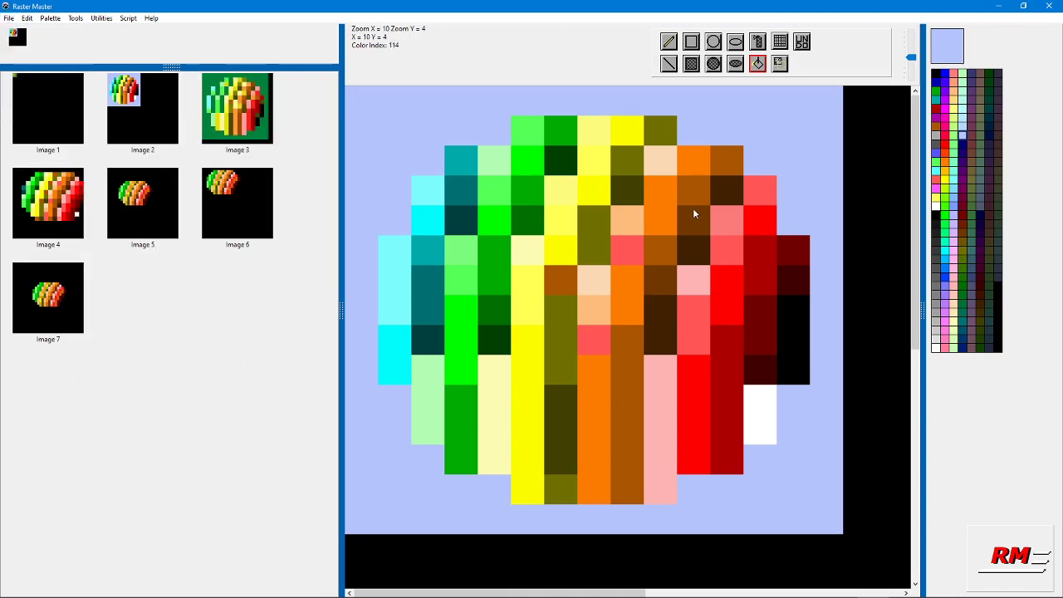
{"action": "left_click", "coordinate": [9, 18]}
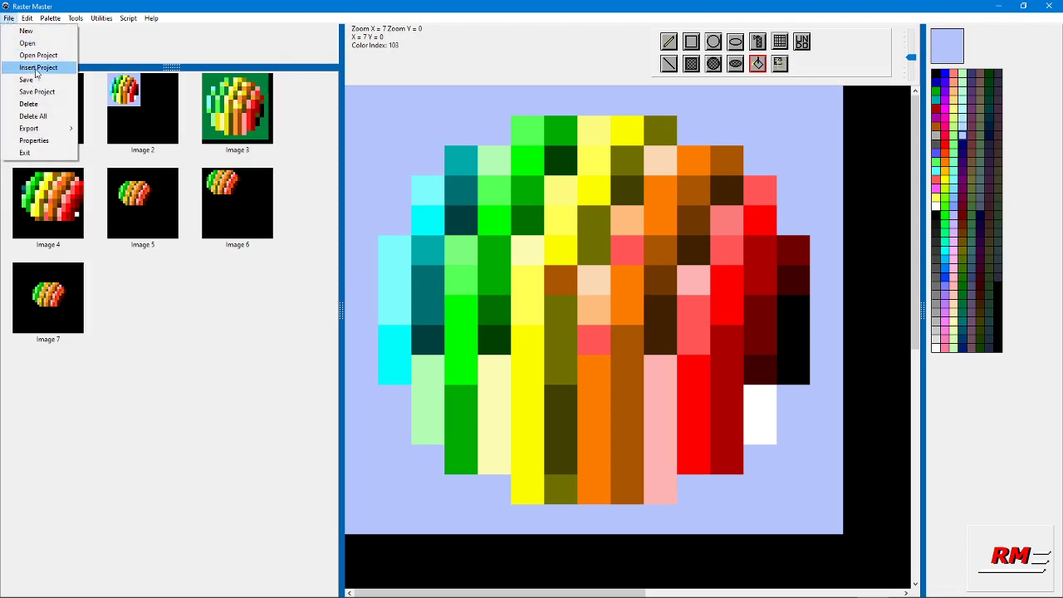
{"action": "left_click", "coordinate": [288, 342]}
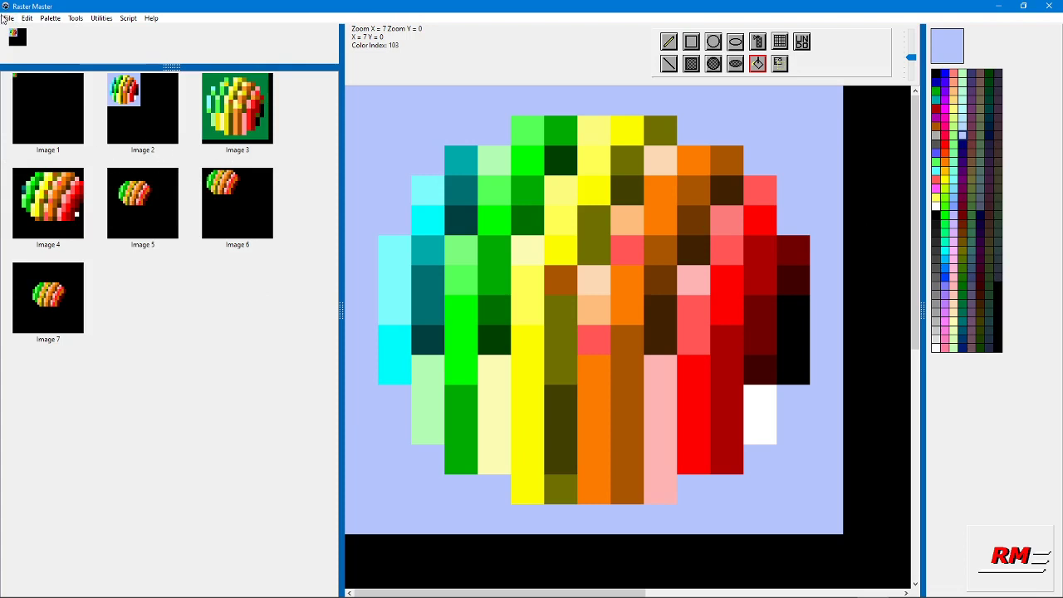
{"action": "left_click", "coordinate": [9, 18]}
{"action": "left_click", "coordinate": [33, 92]}
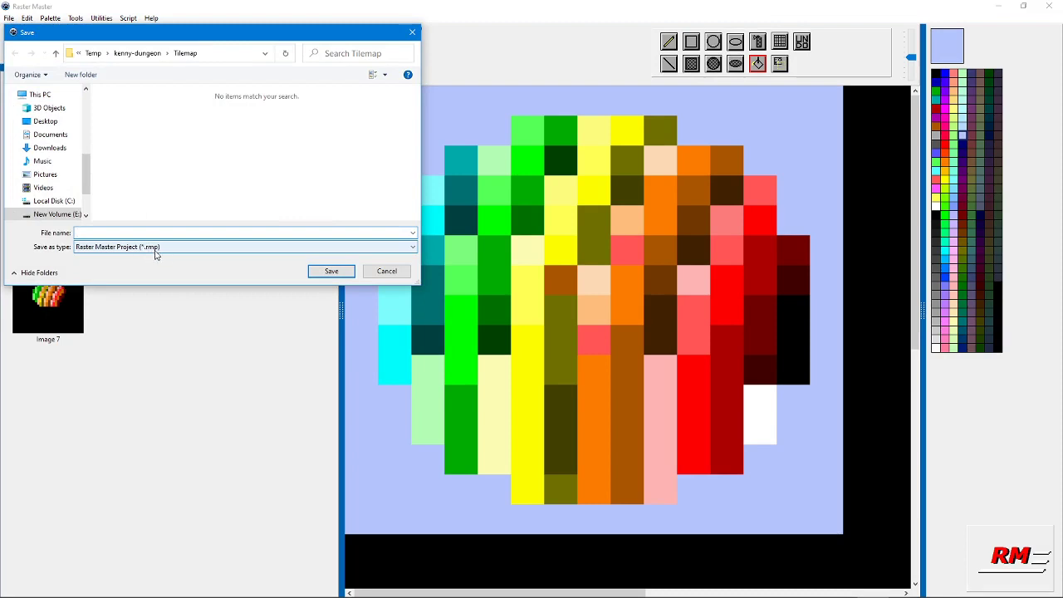
{"action": "left_click", "coordinate": [387, 271]}
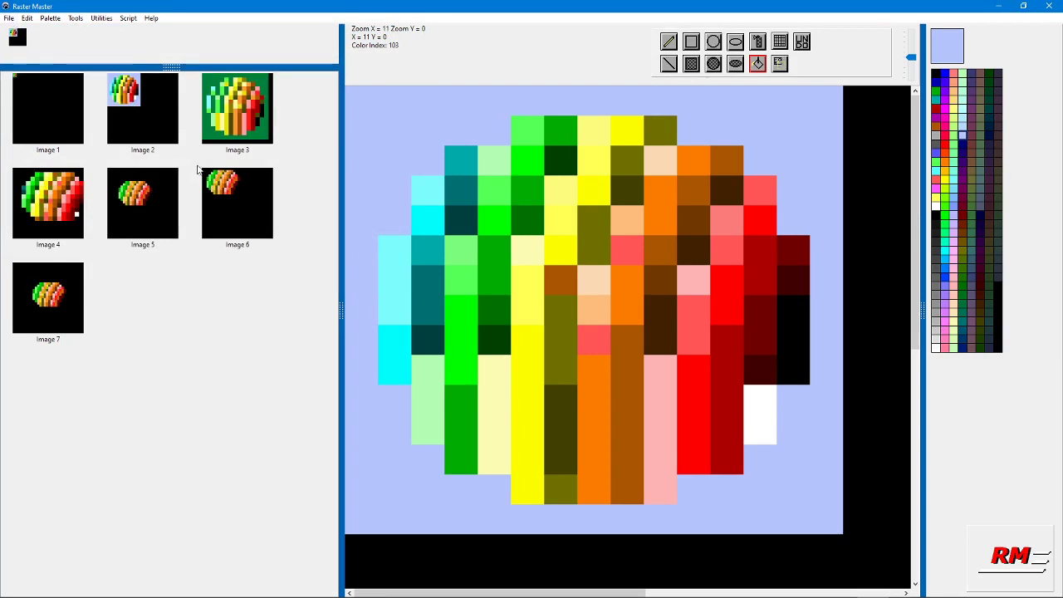
Step: Start saving the image in the kenny-dungeon Tilemap folder with file type PNG (*.png)
{"action": "left_click", "coordinate": [9, 18]}
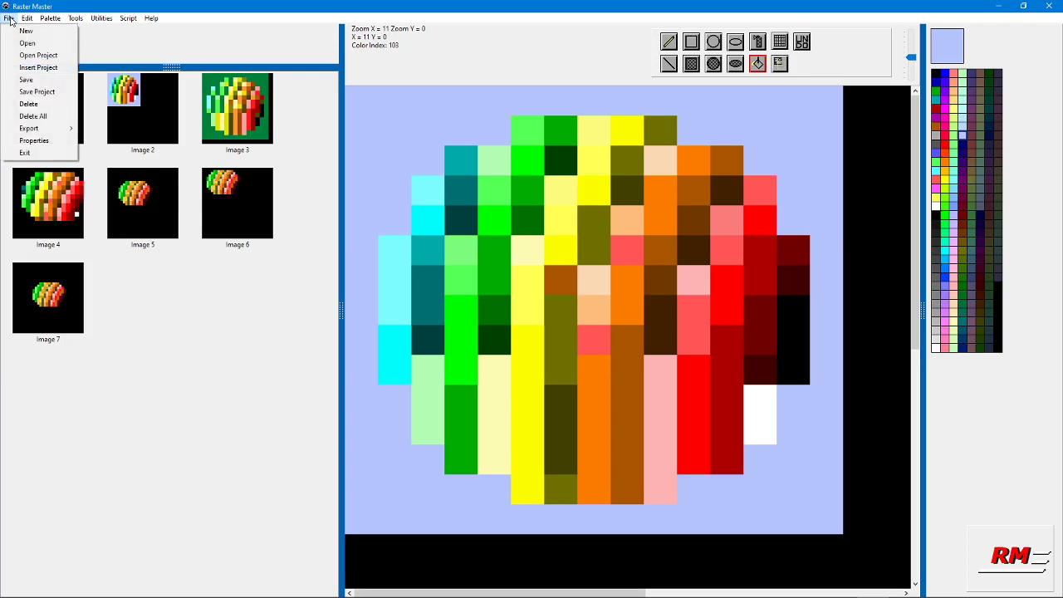
{"action": "left_click", "coordinate": [27, 79]}
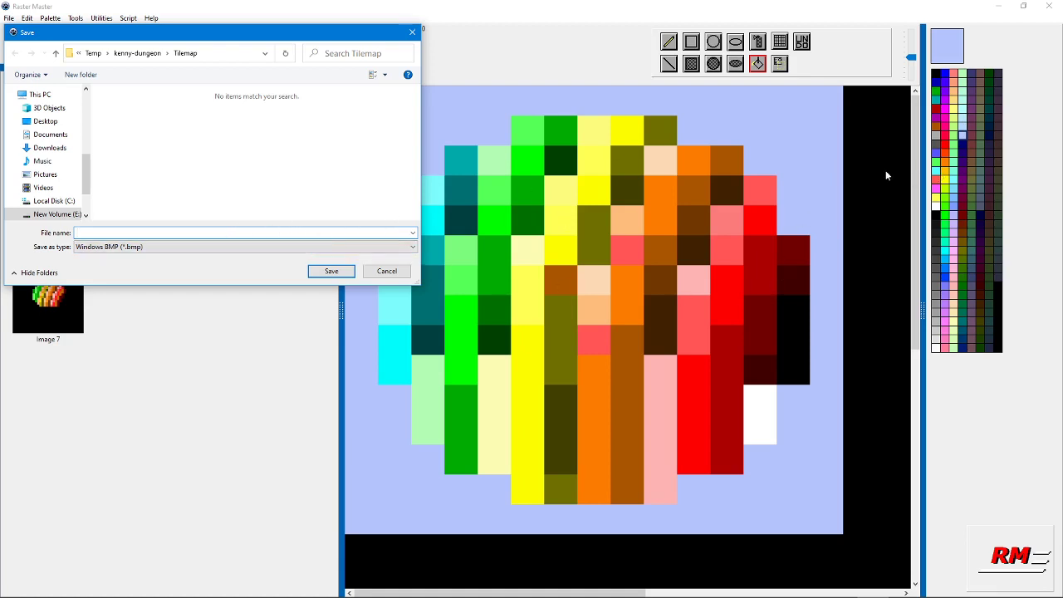
{"action": "left_click", "coordinate": [152, 251]}
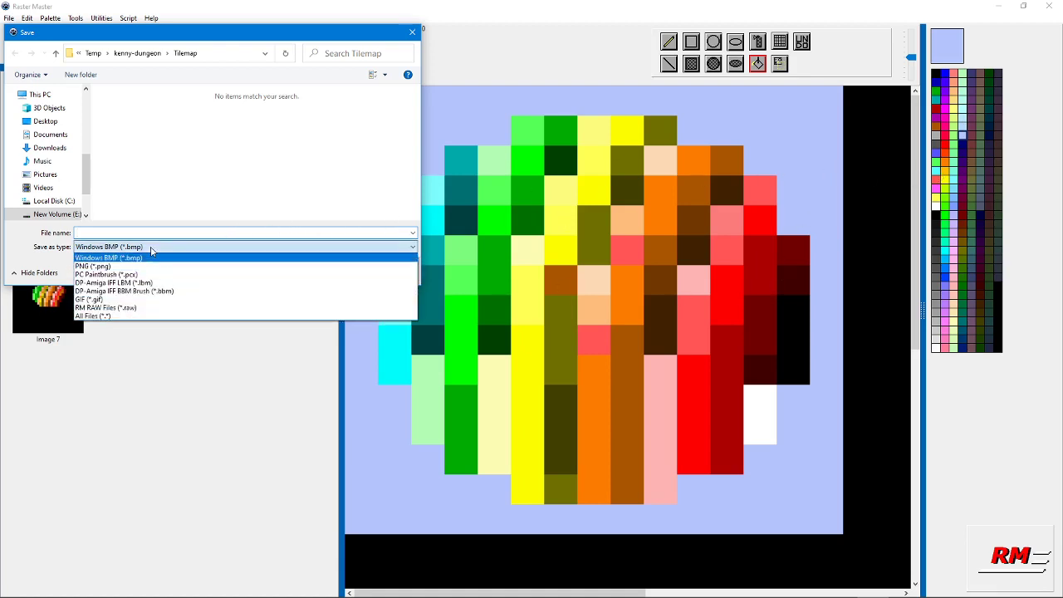
{"action": "left_click", "coordinate": [129, 267]}
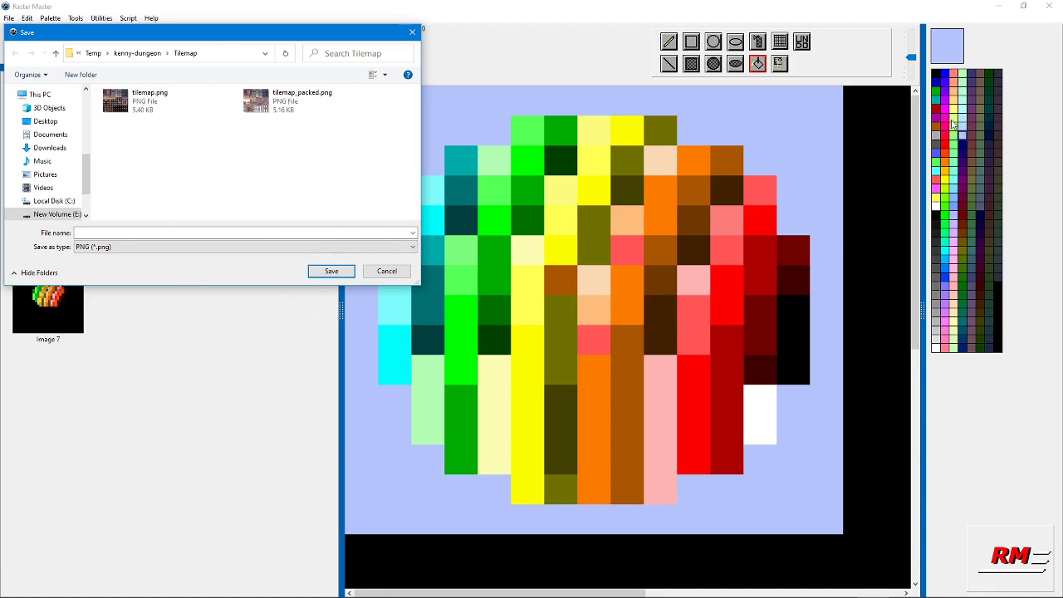
Step: Drop down the Save as type list showing BMP, PNG, PCX, LBM, BBM, GIF and RAW
{"action": "left_click", "coordinate": [166, 246]}
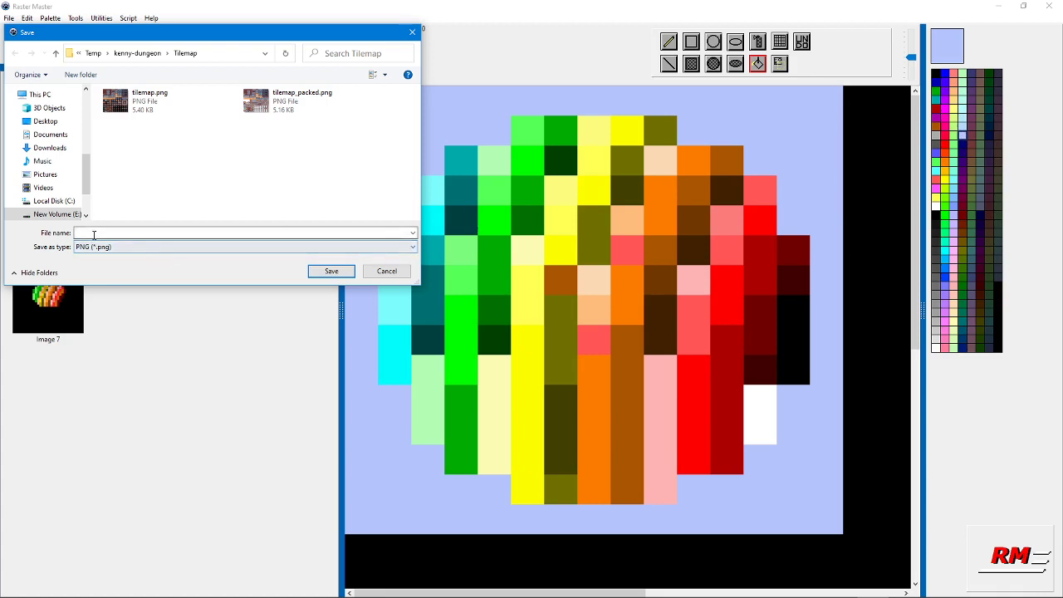
{"action": "left_click", "coordinate": [113, 252]}
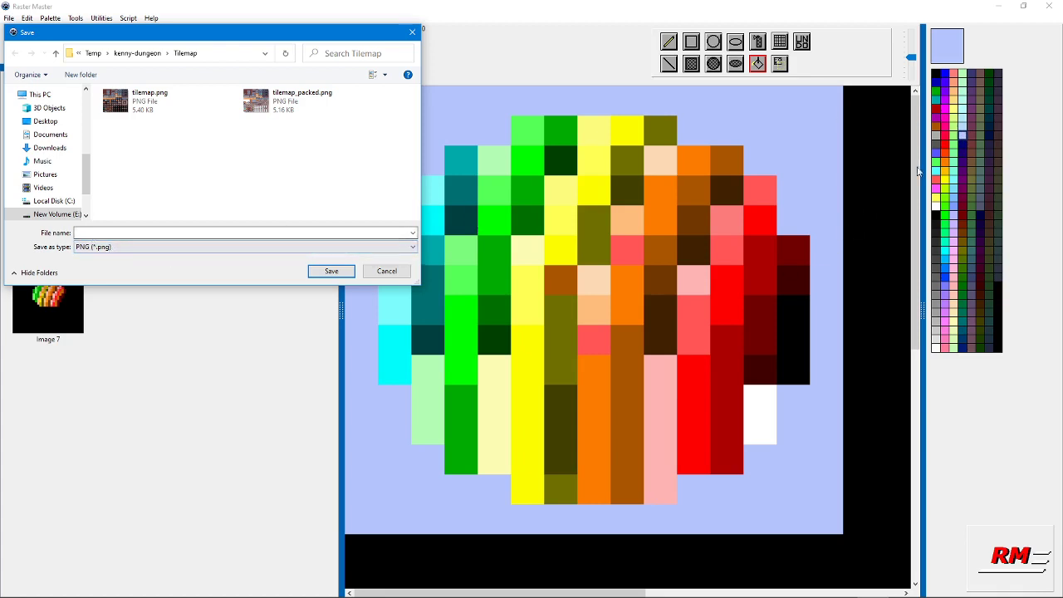
{"action": "left_click", "coordinate": [133, 251]}
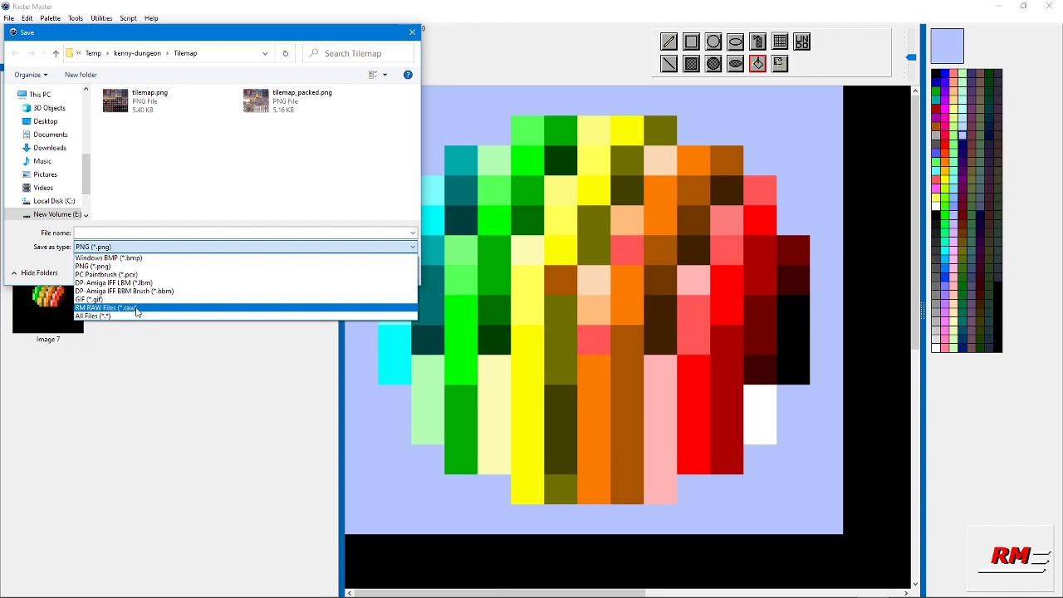
{"action": "key", "text": "Up"}
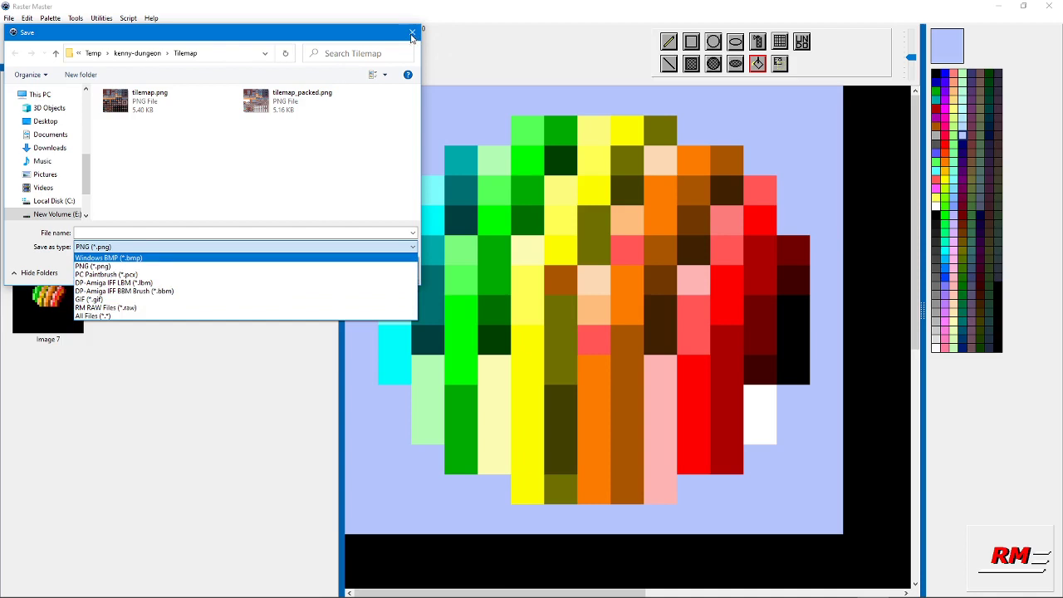
{"action": "left_click", "coordinate": [413, 35]}
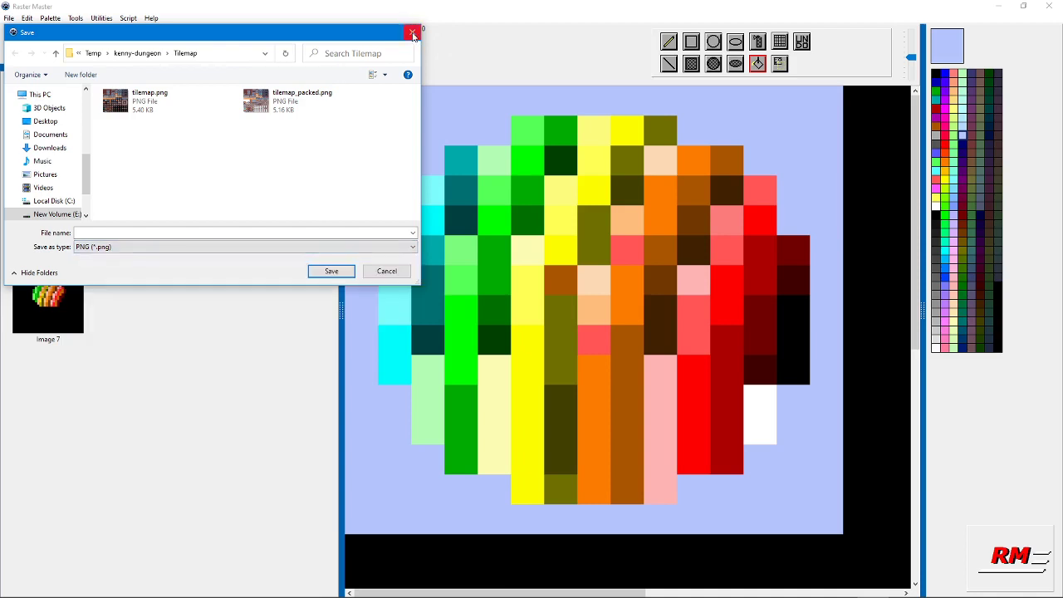
{"action": "left_click", "coordinate": [386, 272]}
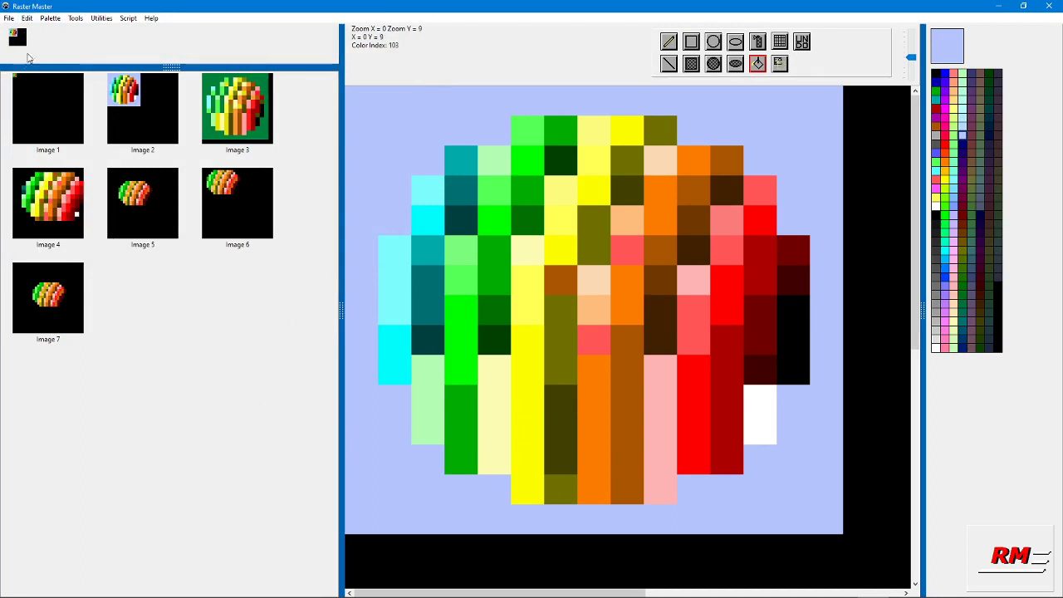
{"action": "left_click", "coordinate": [28, 18]}
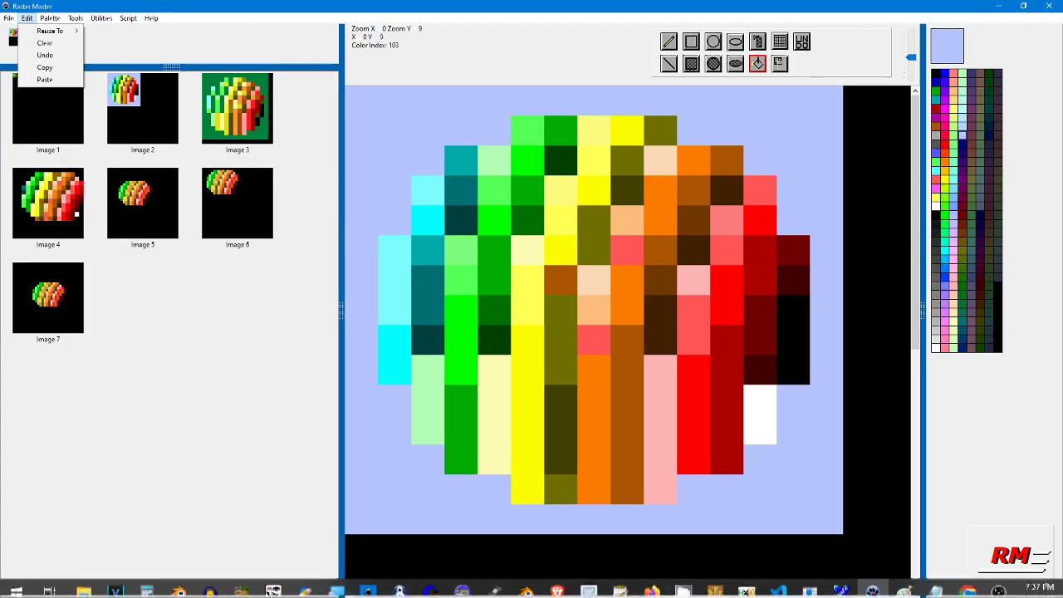
{"action": "left_click", "coordinate": [904, 591]}
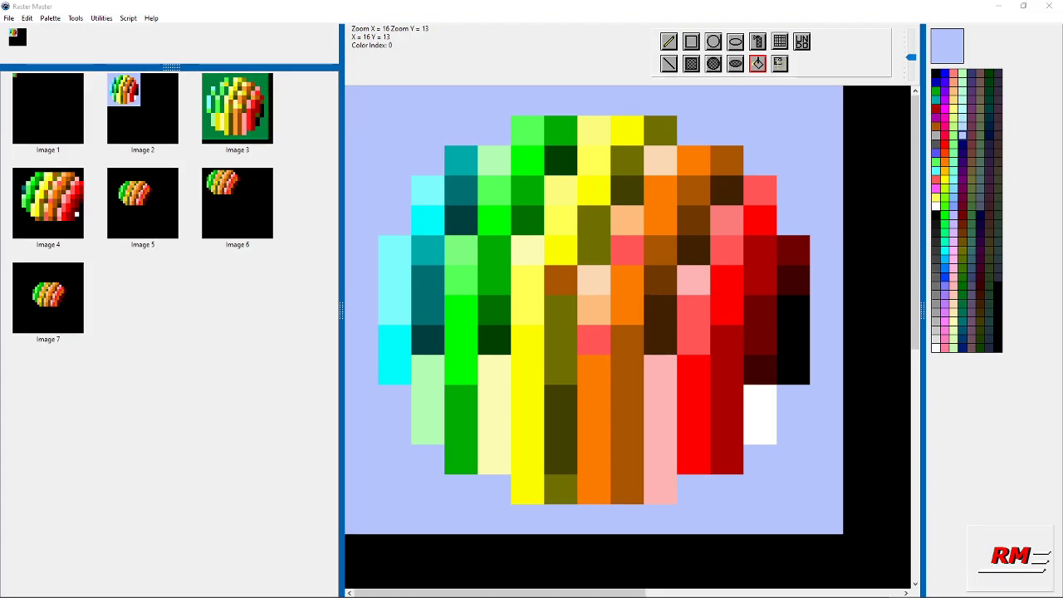
Step: Move Paint over Raster Master and draw a red arrow and a cloud callout
{"action": "left_click_drag", "start_coordinate": [911, 38], "coordinate": [301, 17]}
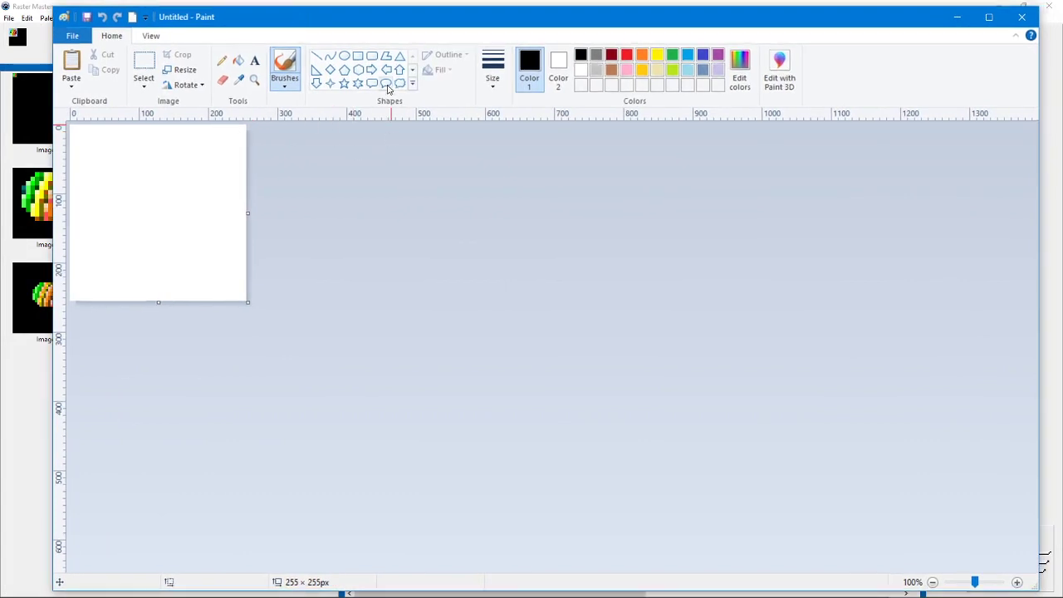
{"action": "left_click", "coordinate": [371, 69]}
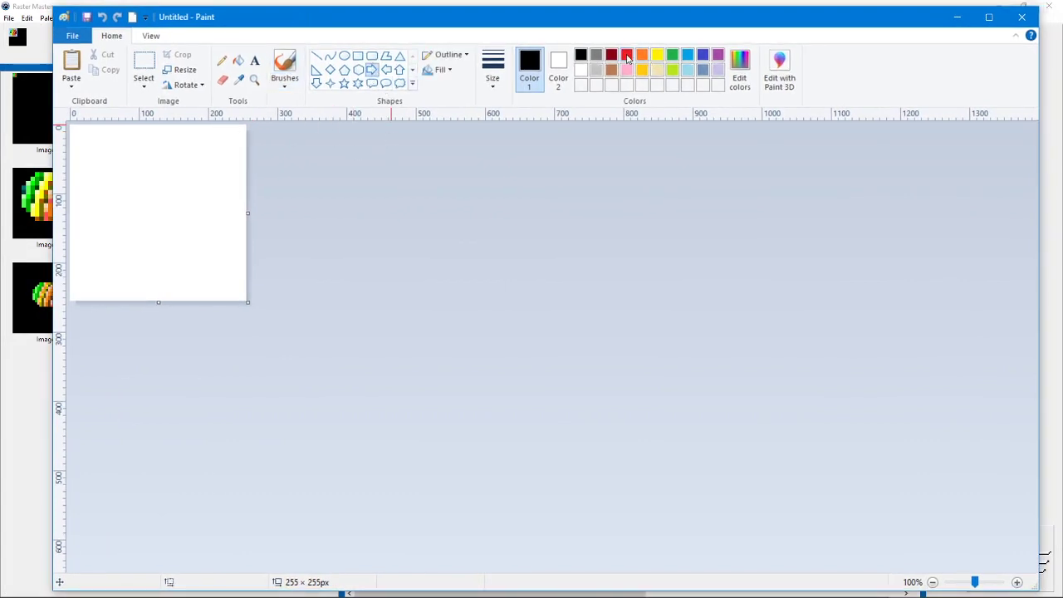
{"action": "left_click", "coordinate": [627, 55]}
{"action": "left_click_drag", "start_coordinate": [119, 185], "coordinate": [171, 223]}
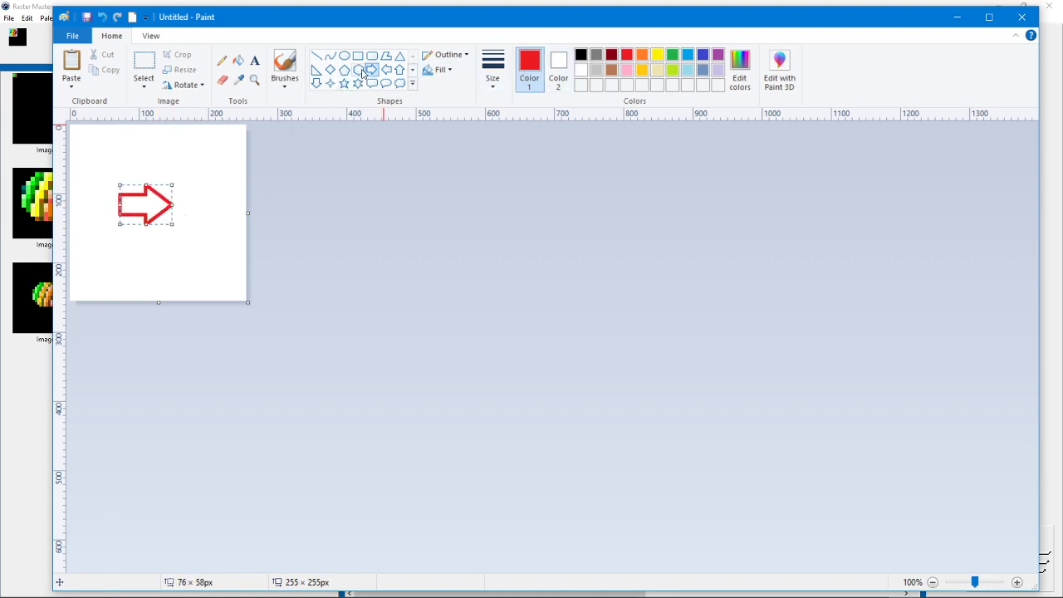
{"action": "left_click", "coordinate": [400, 83]}
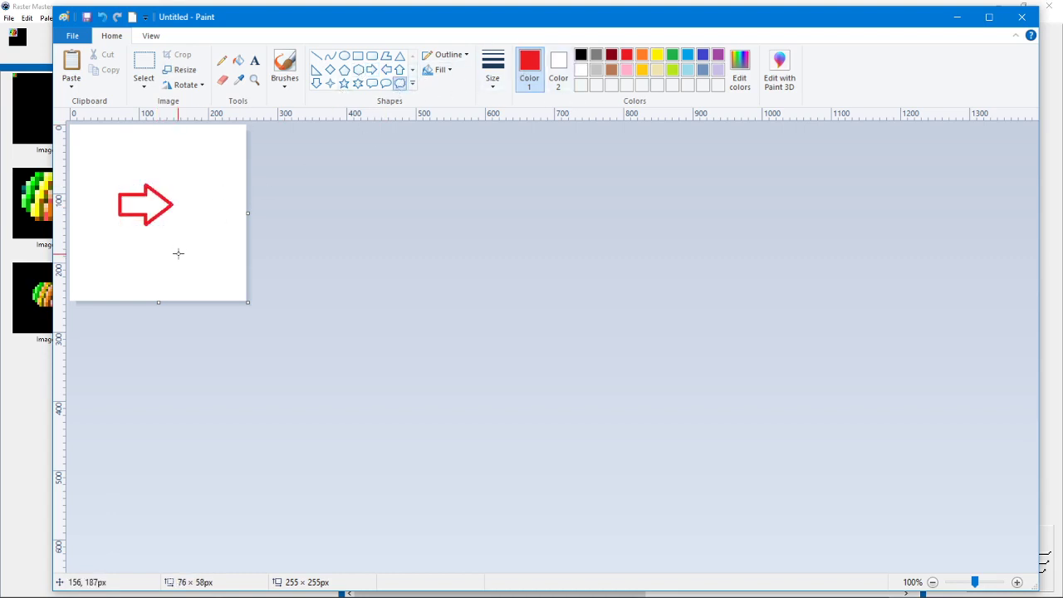
{"action": "left_click_drag", "start_coordinate": [173, 251], "coordinate": [224, 287]}
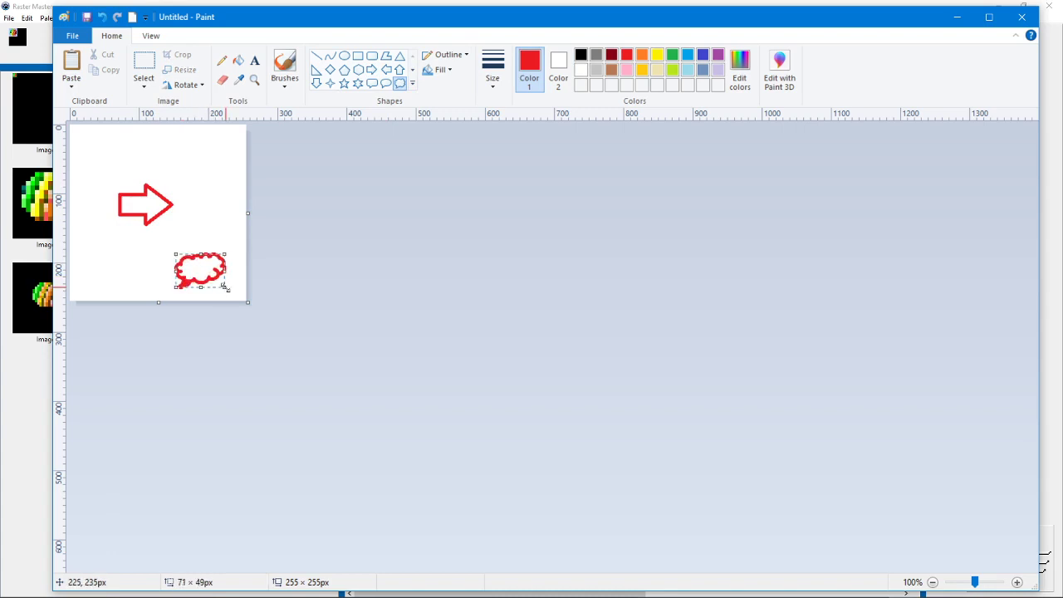
Step: Draw a red heart shape near the top right of the canvas
{"action": "left_click", "coordinate": [413, 84]}
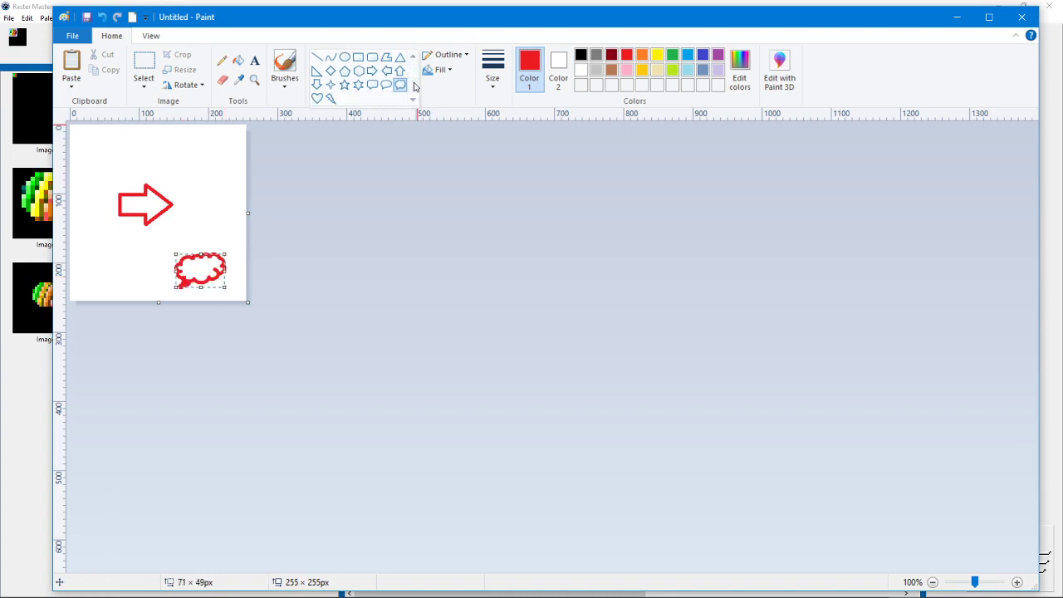
{"action": "left_click", "coordinate": [316, 98]}
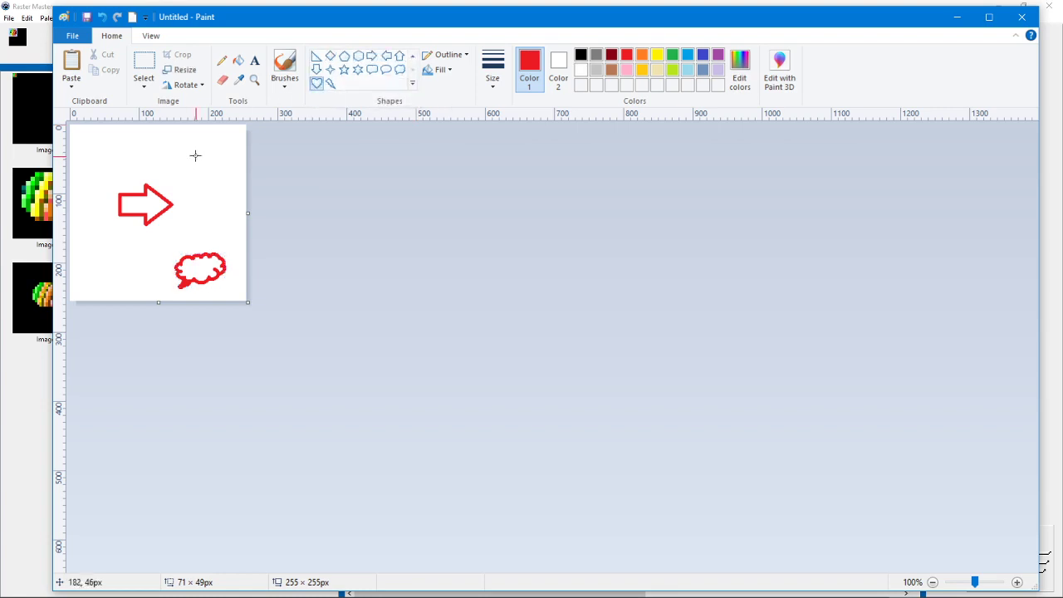
{"action": "left_click_drag", "start_coordinate": [193, 151], "coordinate": [225, 189]}
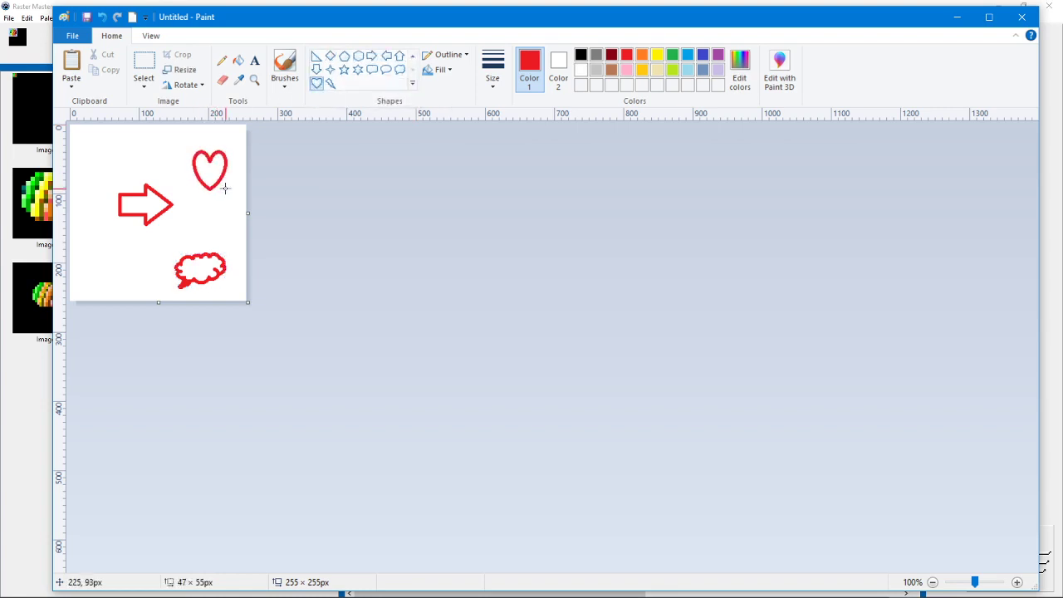
{"action": "left_click", "coordinate": [627, 70]}
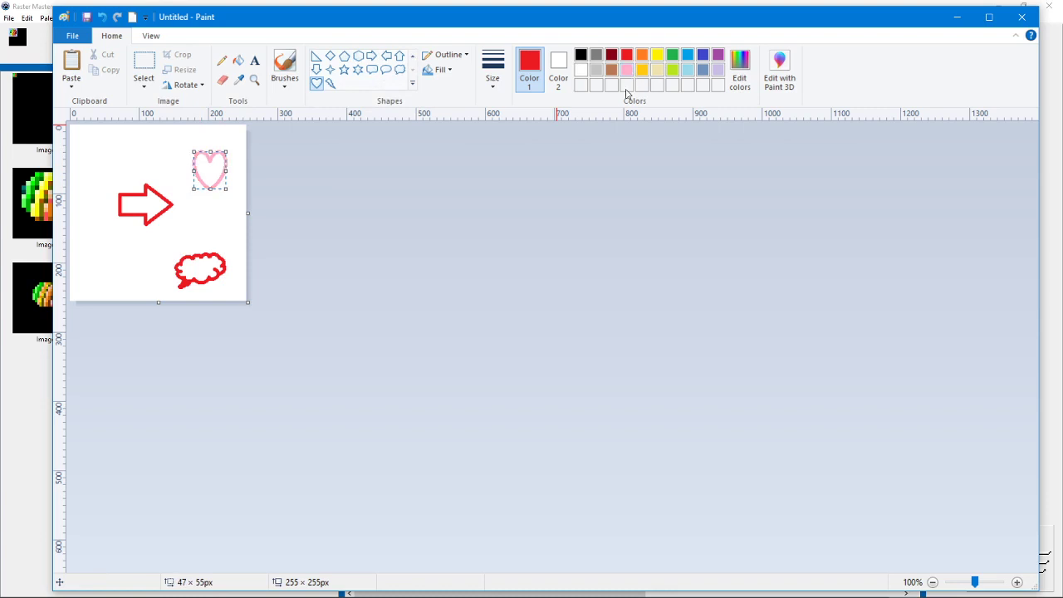
{"action": "left_click", "coordinate": [319, 144]}
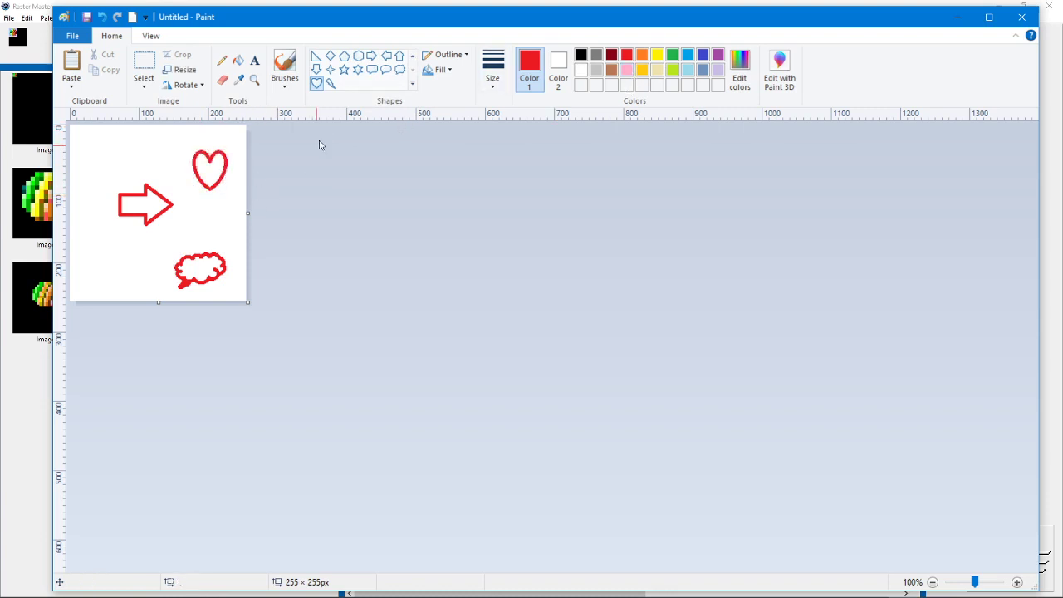
Step: Rectangle-select the heart and copy it
{"action": "left_click", "coordinate": [138, 85]}
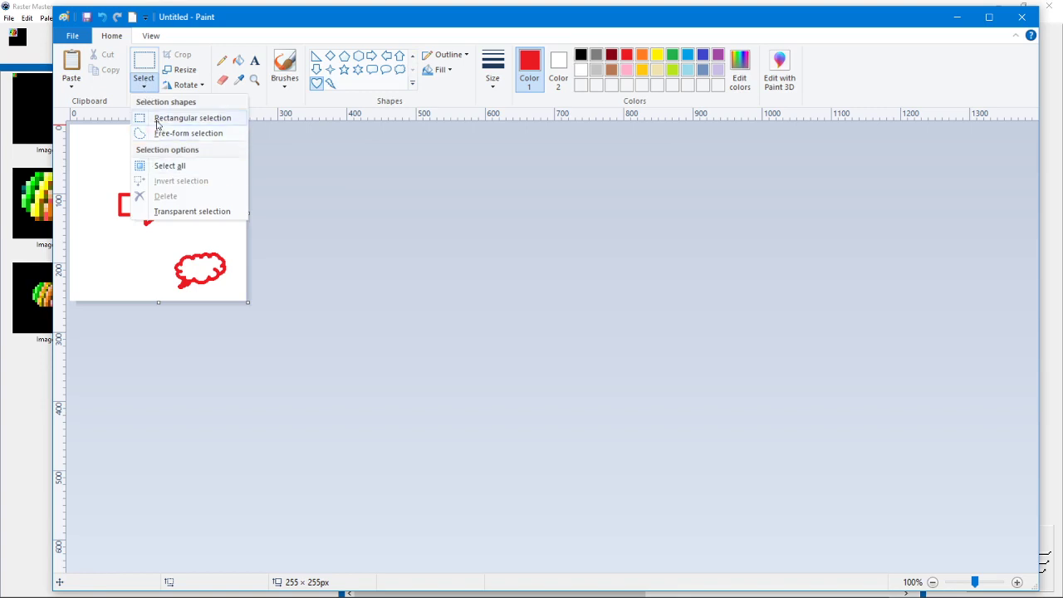
{"action": "left_click", "coordinate": [157, 118]}
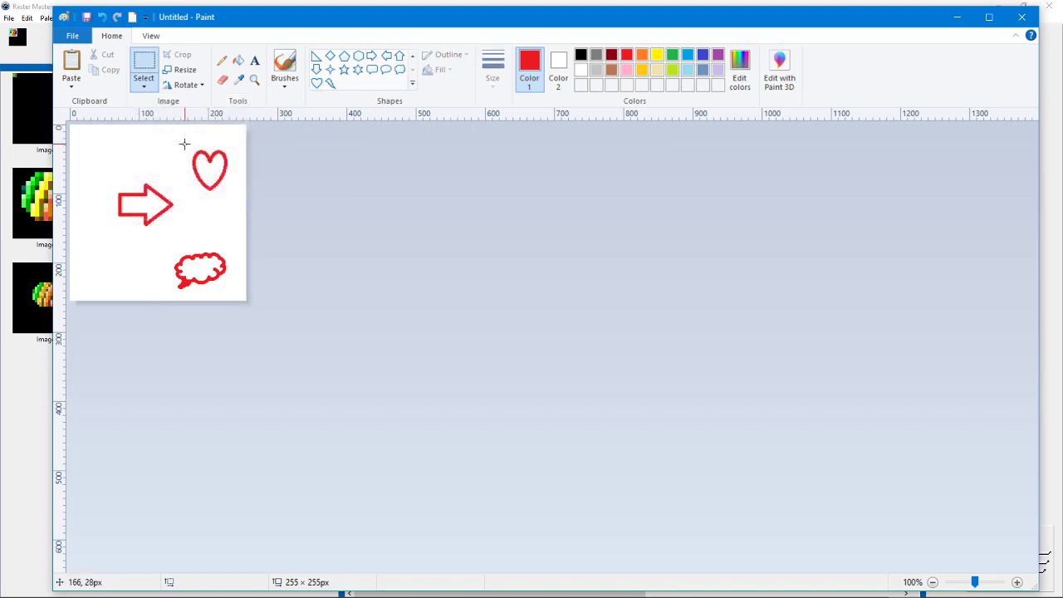
{"action": "left_click_drag", "start_coordinate": [185, 144], "coordinate": [232, 200]}
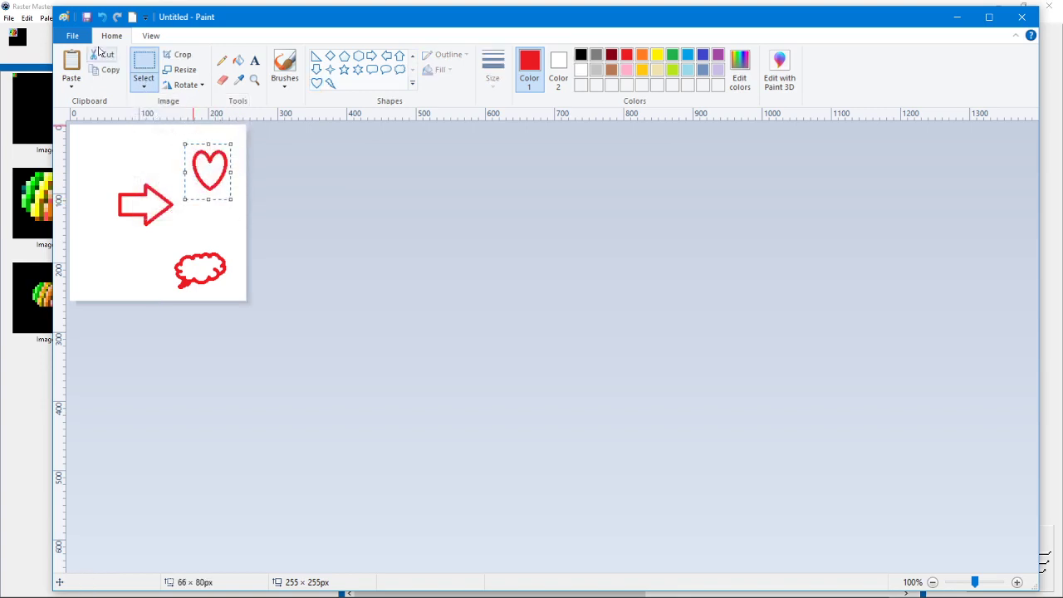
{"action": "left_click", "coordinate": [108, 71]}
Step: Back in Raster Master, create a new blank image
{"action": "left_click", "coordinate": [33, 8]}
{"action": "left_click", "coordinate": [9, 18]}
{"action": "left_click", "coordinate": [17, 30]}
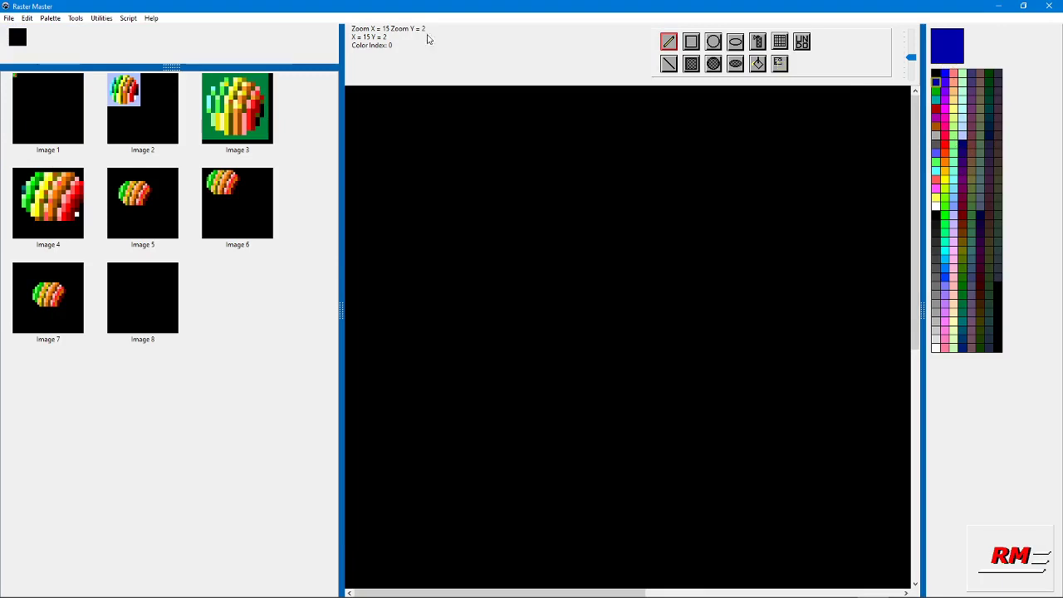
Step: Paste the Paint heart into Image 8, resize it to 128 X 128, and paste again
{"action": "left_click", "coordinate": [26, 18]}
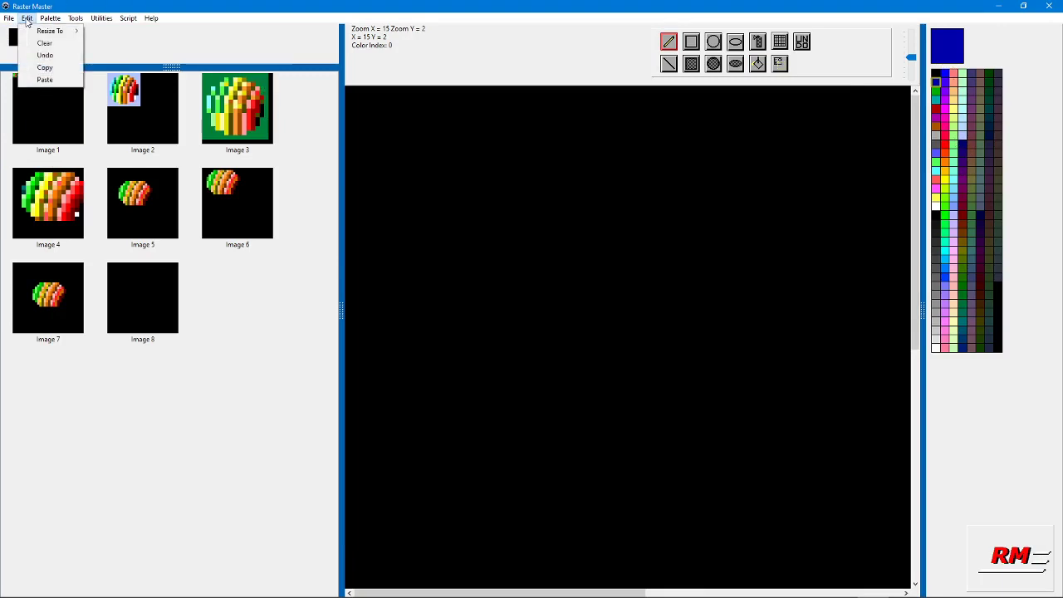
{"action": "left_click", "coordinate": [44, 80]}
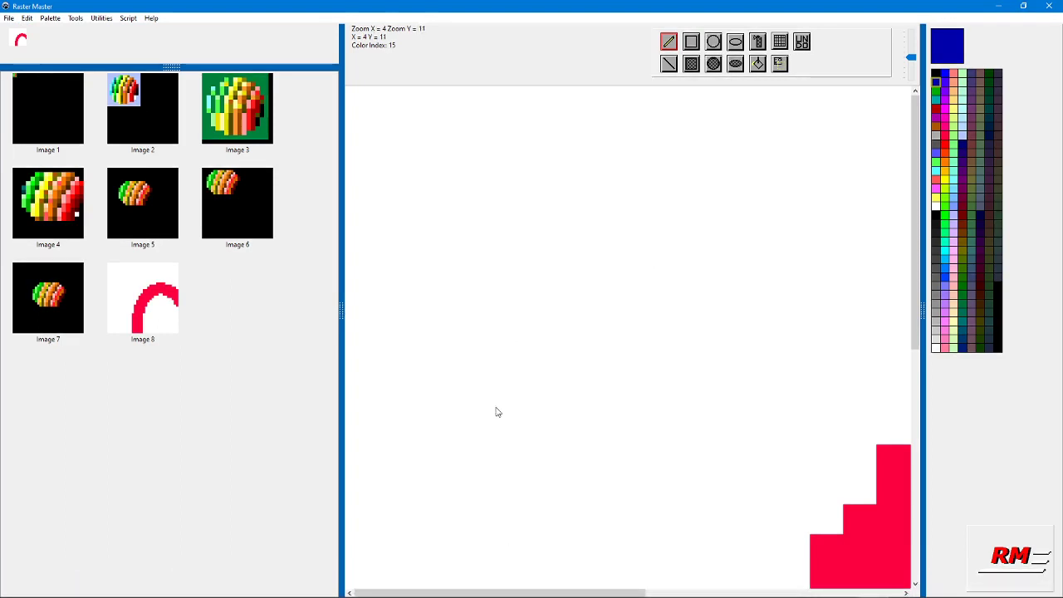
{"action": "left_click", "coordinate": [27, 18]}
{"action": "mouse_move", "coordinate": [37, 30]}
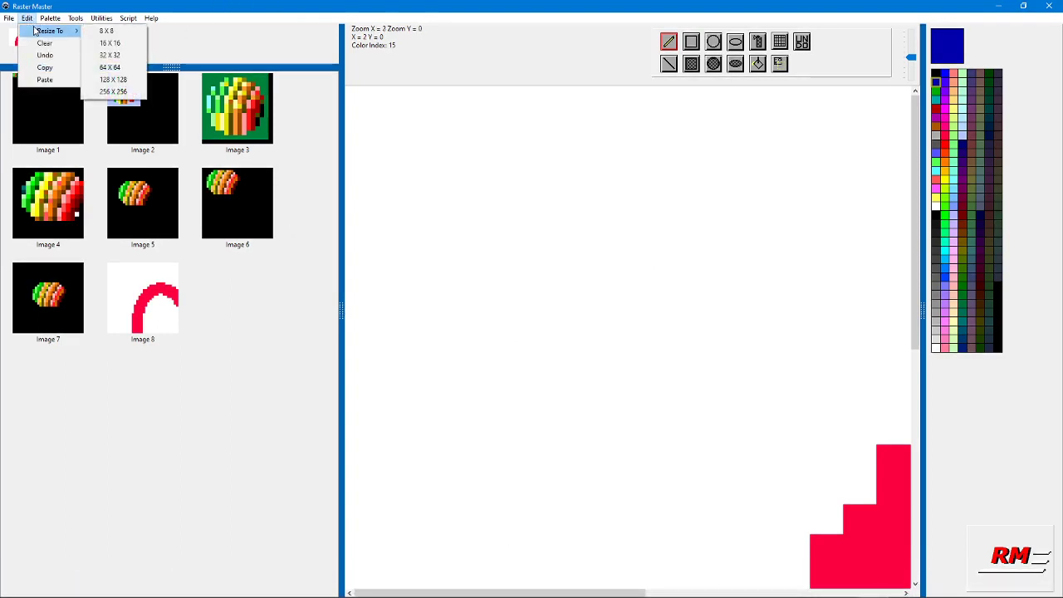
{"action": "left_click", "coordinate": [118, 83]}
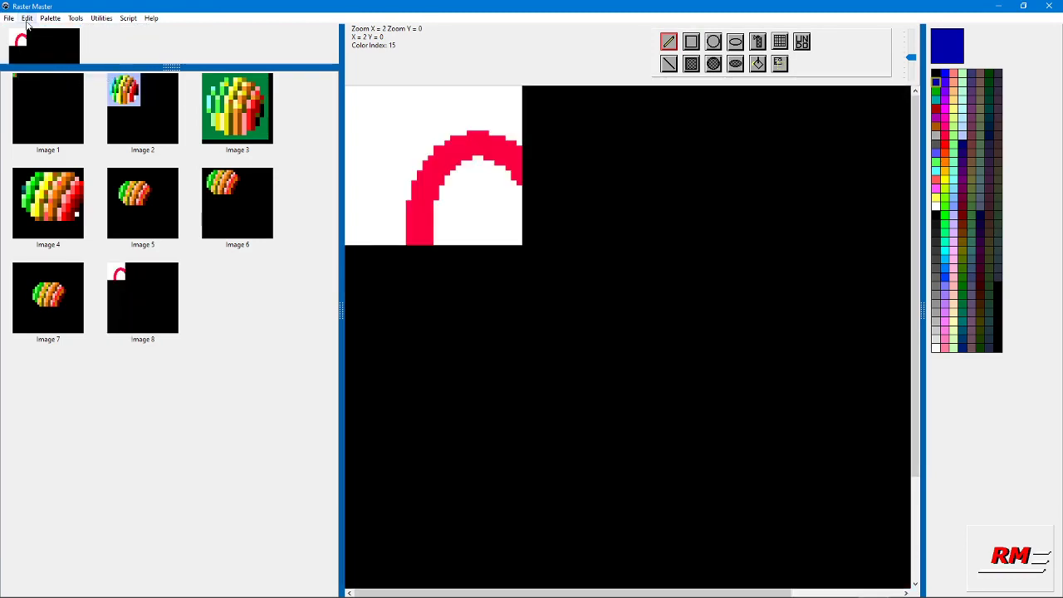
{"action": "left_click", "coordinate": [27, 19]}
{"action": "left_click", "coordinate": [45, 79]}
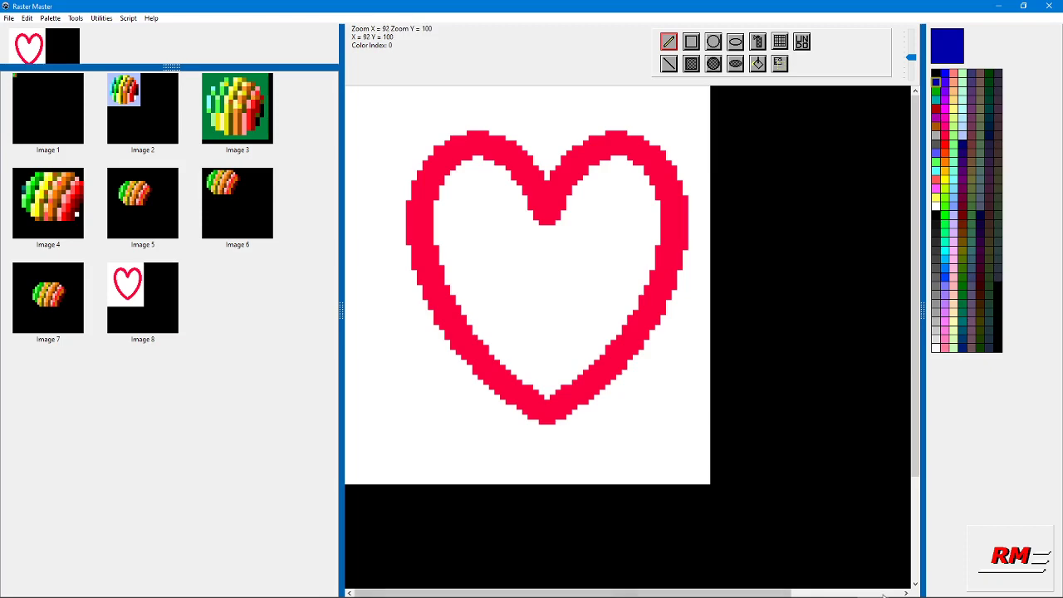
{"action": "mouse_move", "coordinate": [930, 591]}
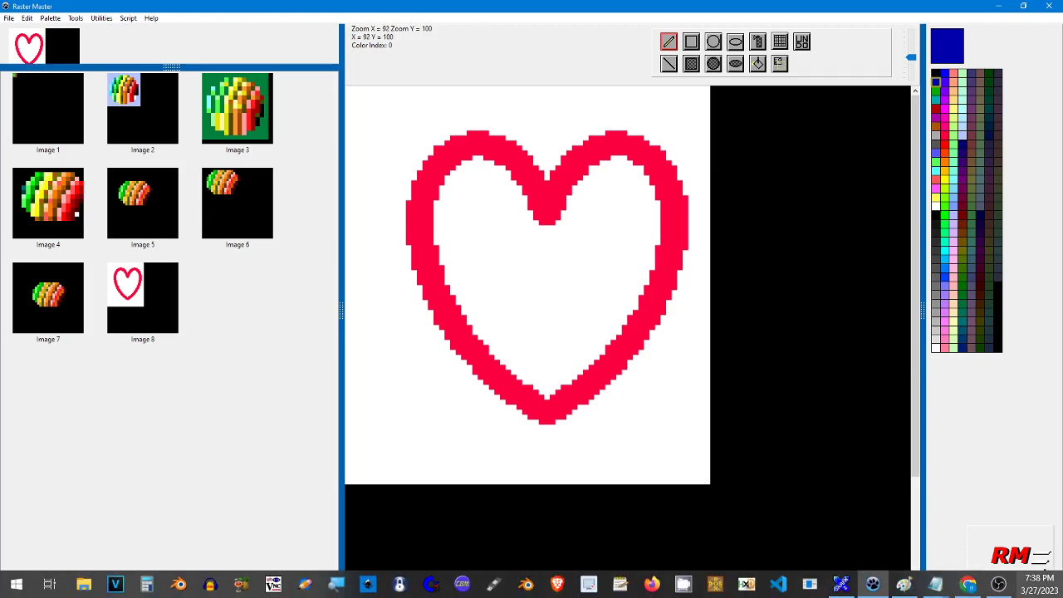
Step: In GrafX2, draw a shaded gradient sphere at the picture's top right, then open the Gradation menu
{"action": "left_click", "coordinate": [840, 585]}
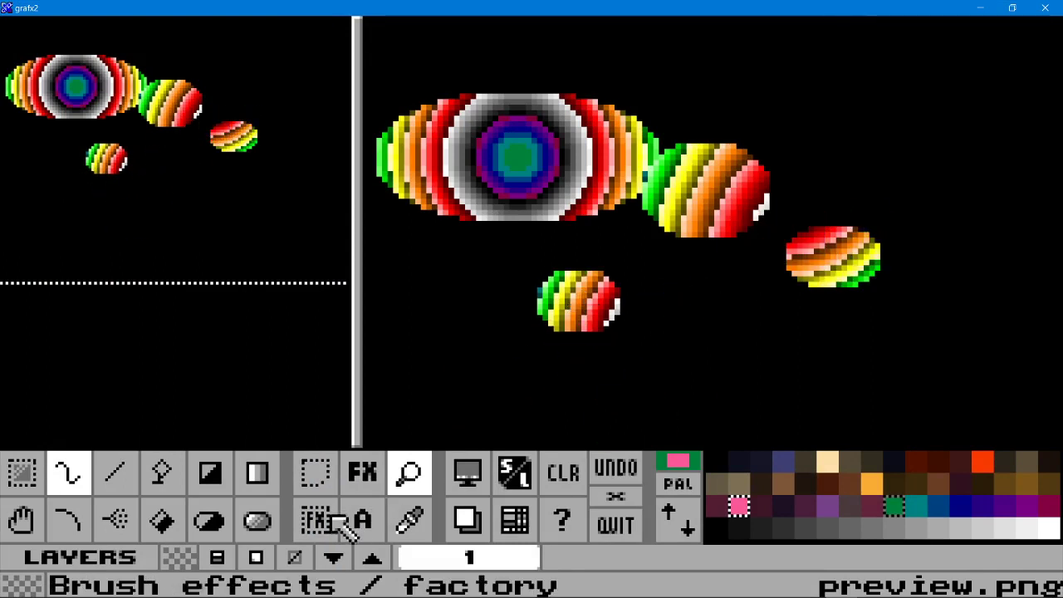
{"action": "left_click", "coordinate": [260, 521]}
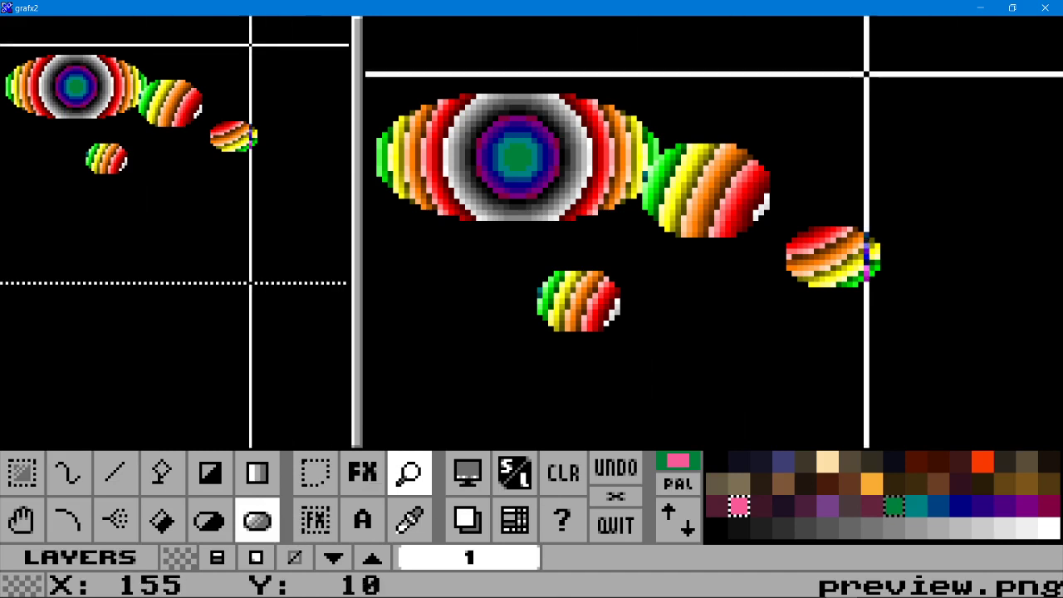
{"action": "left_click_drag", "start_coordinate": [854, 94], "coordinate": [910, 151]}
{"action": "left_click", "coordinate": [970, 219]}
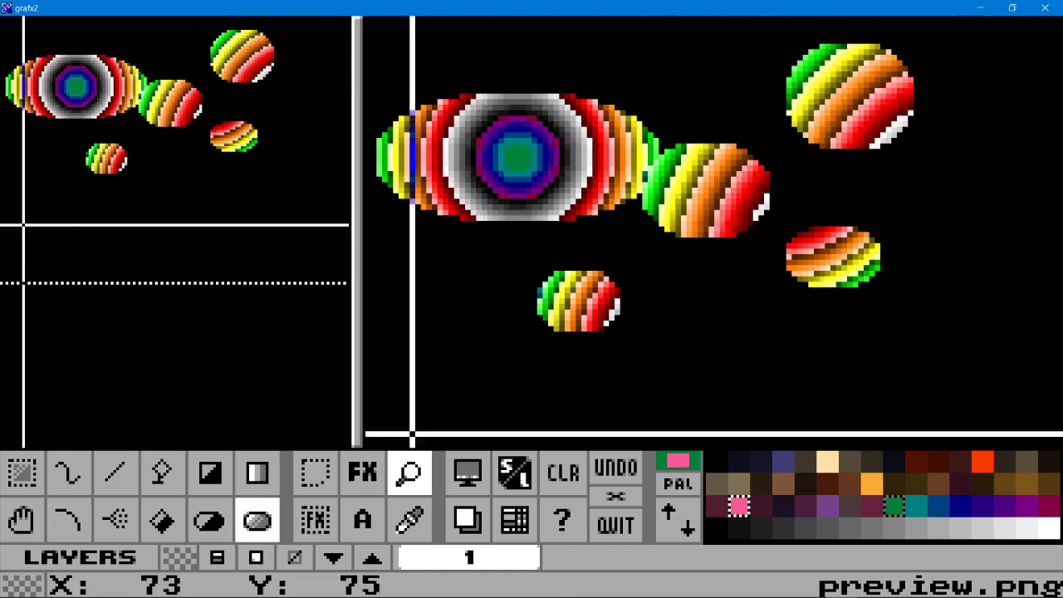
{"action": "right_click", "coordinate": [266, 478]}
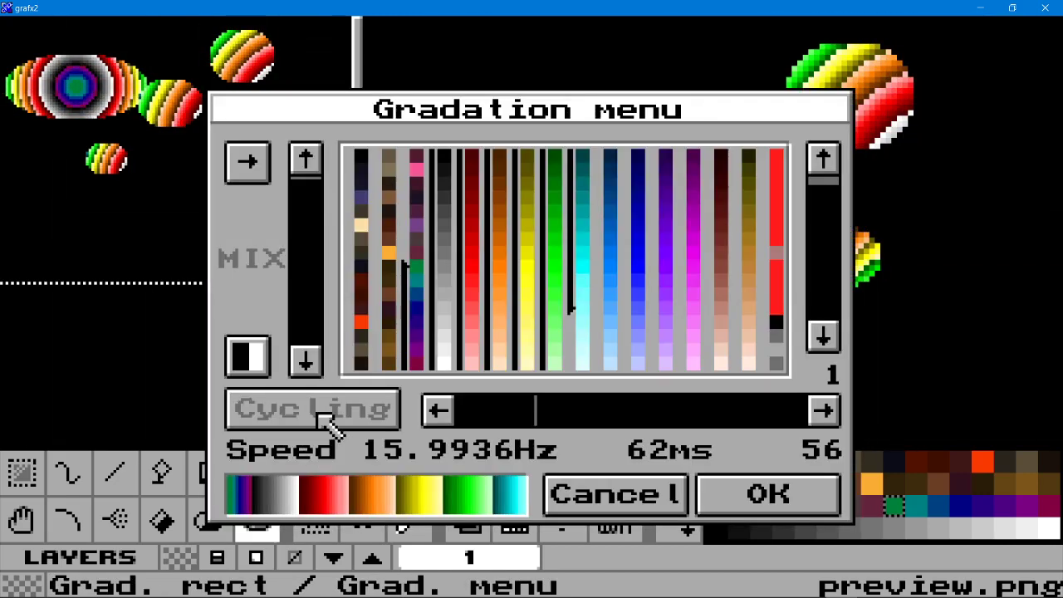
Step: Try colour cycling on and off, raise the cycling speed to 78, and close the Gradation menu
{"action": "left_click", "coordinate": [326, 415]}
{"action": "left_click", "coordinate": [325, 408]}
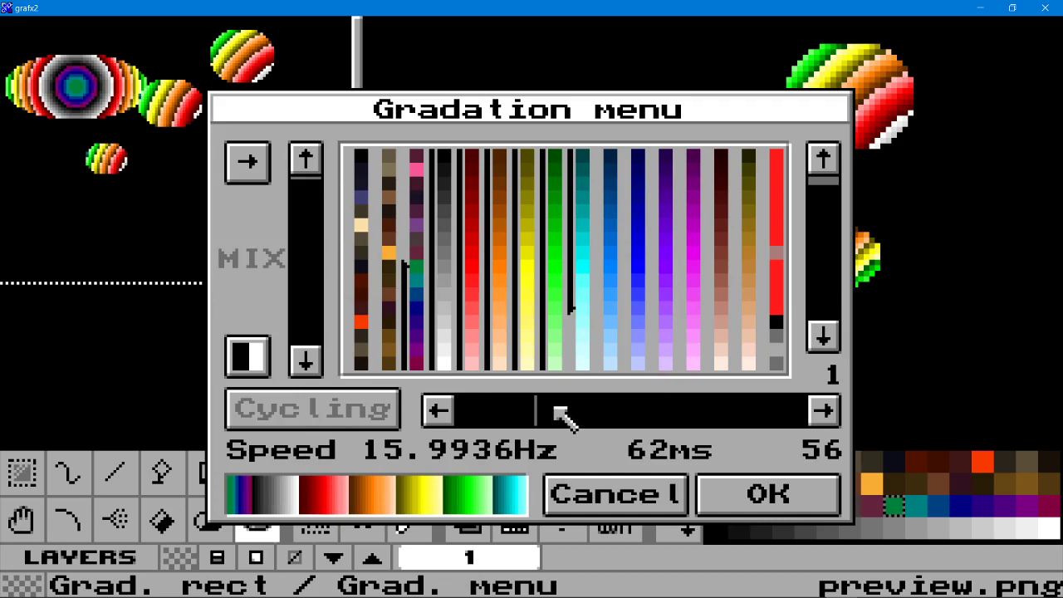
{"action": "left_click_drag", "start_coordinate": [560, 414], "coordinate": [555, 406]}
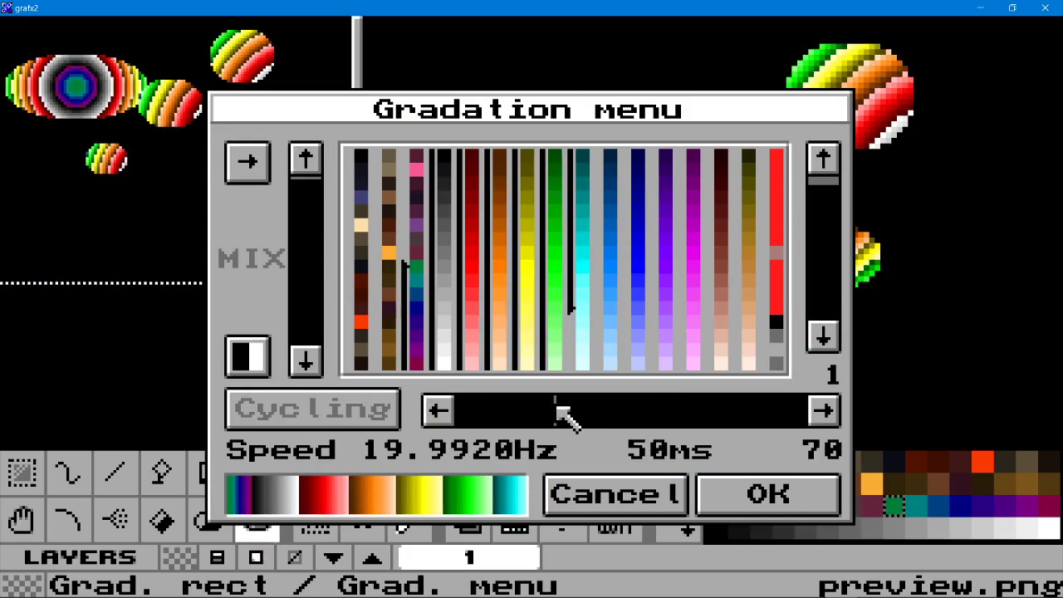
{"action": "left_click", "coordinate": [387, 408]}
{"action": "left_click", "coordinate": [387, 411]}
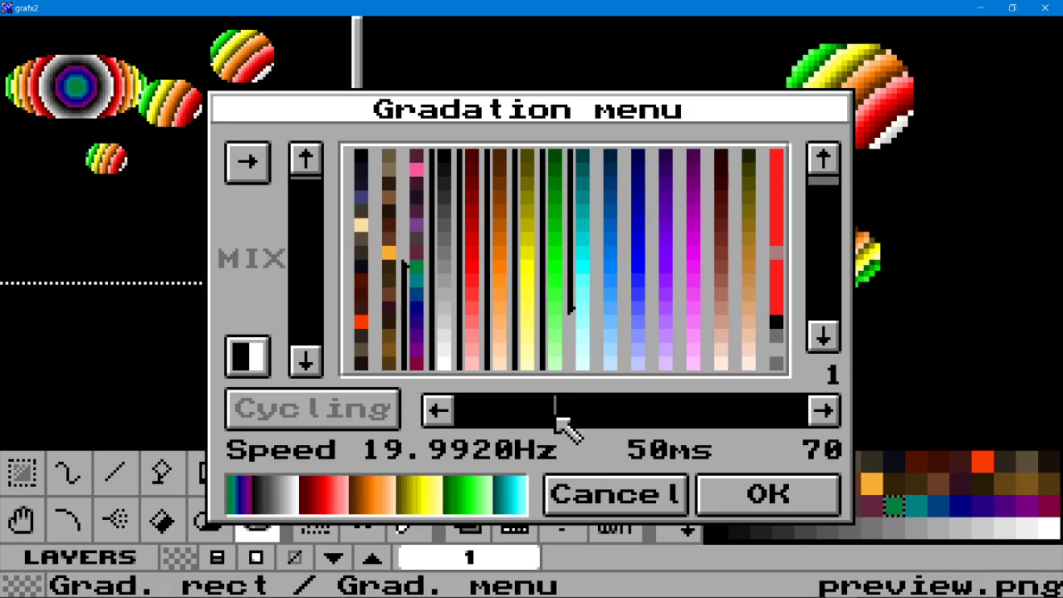
{"action": "left_click_drag", "start_coordinate": [565, 419], "coordinate": [562, 419]}
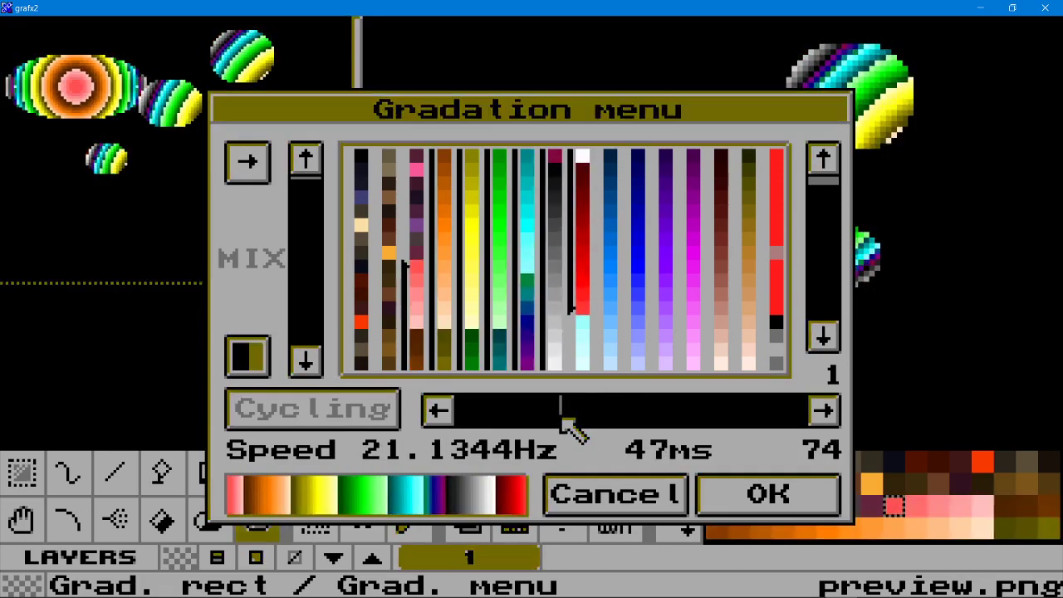
{"action": "left_click", "coordinate": [768, 496]}
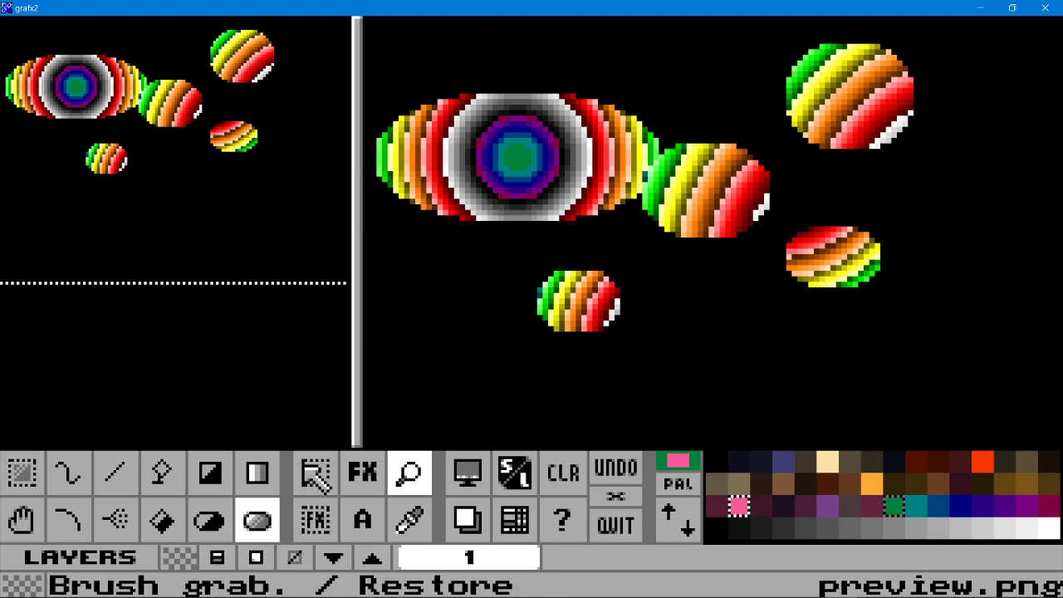
Step: Grab the top-right striped ball as a brush and save it to the clipboard
{"action": "left_click", "coordinate": [314, 472]}
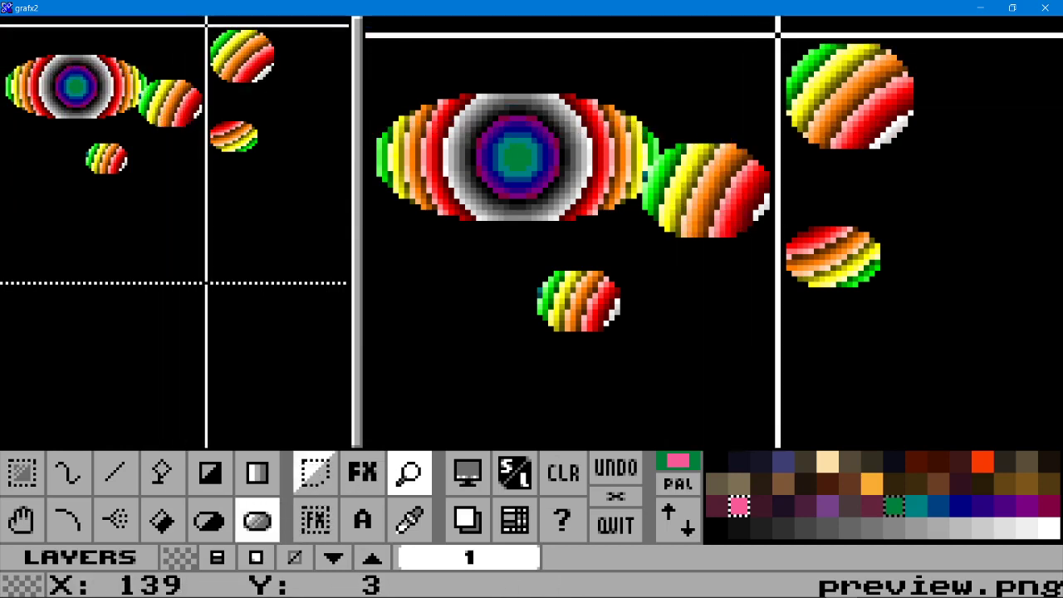
{"action": "left_click_drag", "start_coordinate": [777, 35], "coordinate": [832, 81]}
{"action": "left_click_drag", "start_coordinate": [886, 110], "coordinate": [909, 148]}
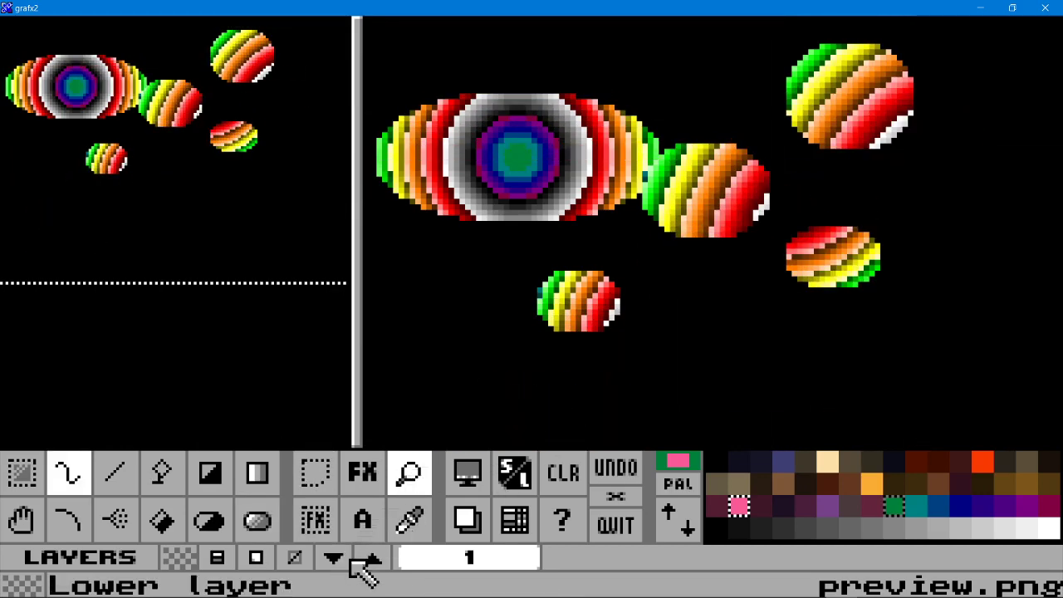
{"action": "left_click", "coordinate": [317, 519]}
{"action": "left_click", "coordinate": [378, 491]}
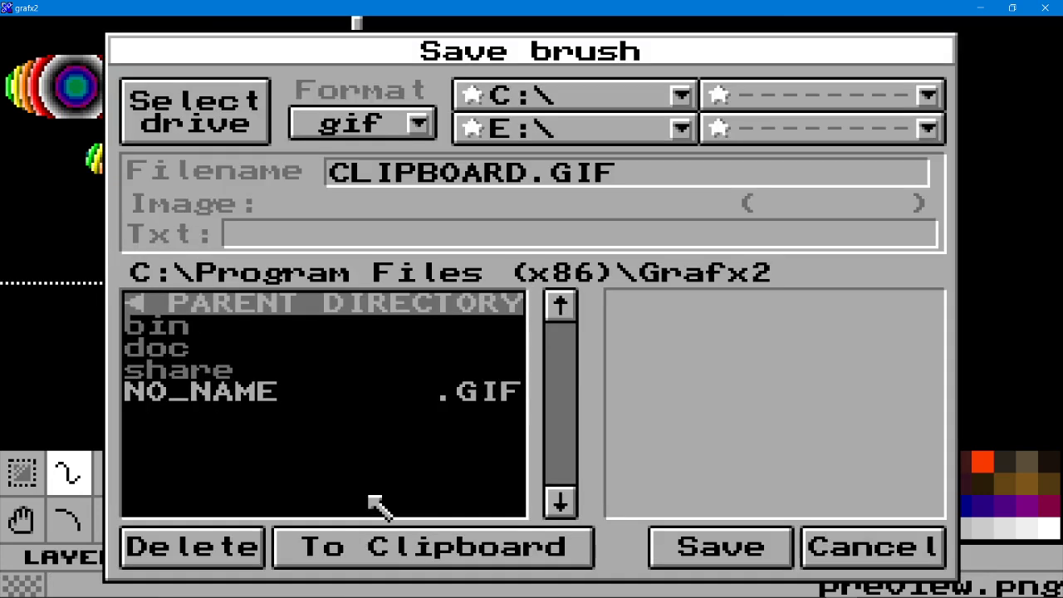
{"action": "left_click", "coordinate": [421, 550]}
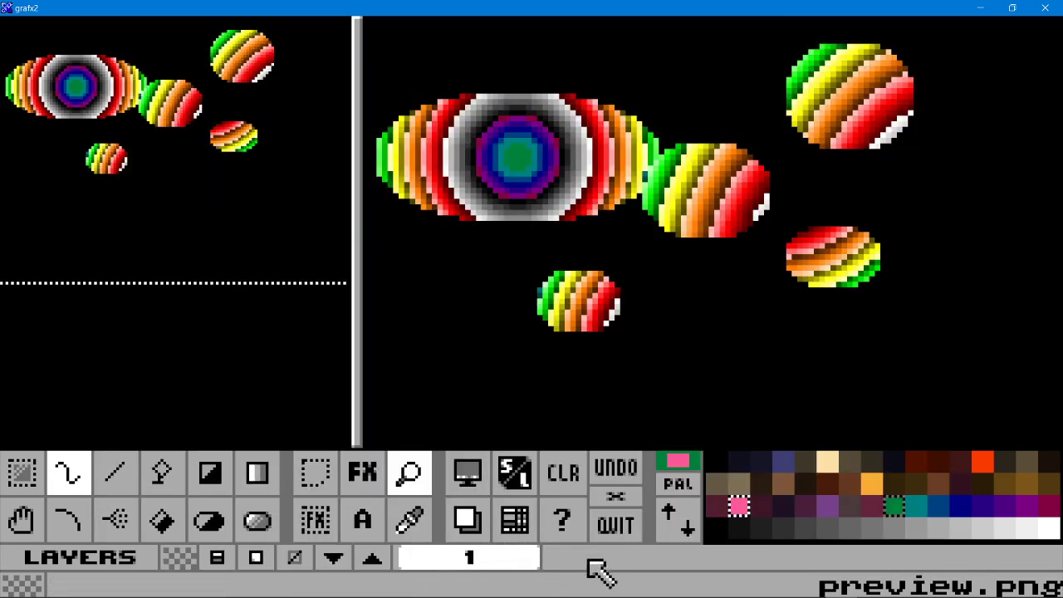
{"action": "mouse_move", "coordinate": [599, 593]}
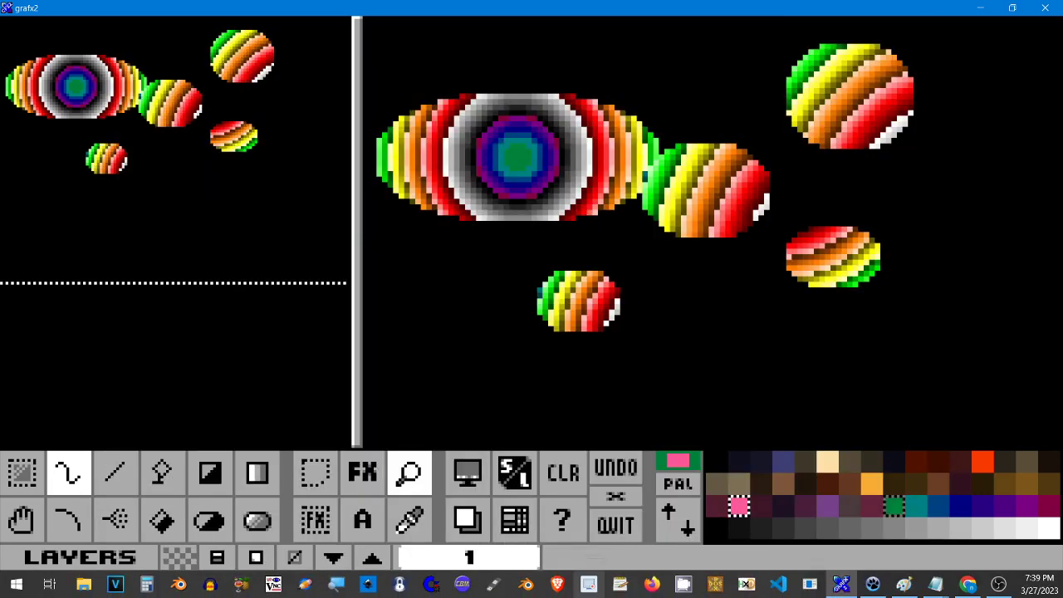
Step: Paste the copied striped ball into the top-left of Raster Master's Image 8
{"action": "left_click", "coordinate": [873, 586]}
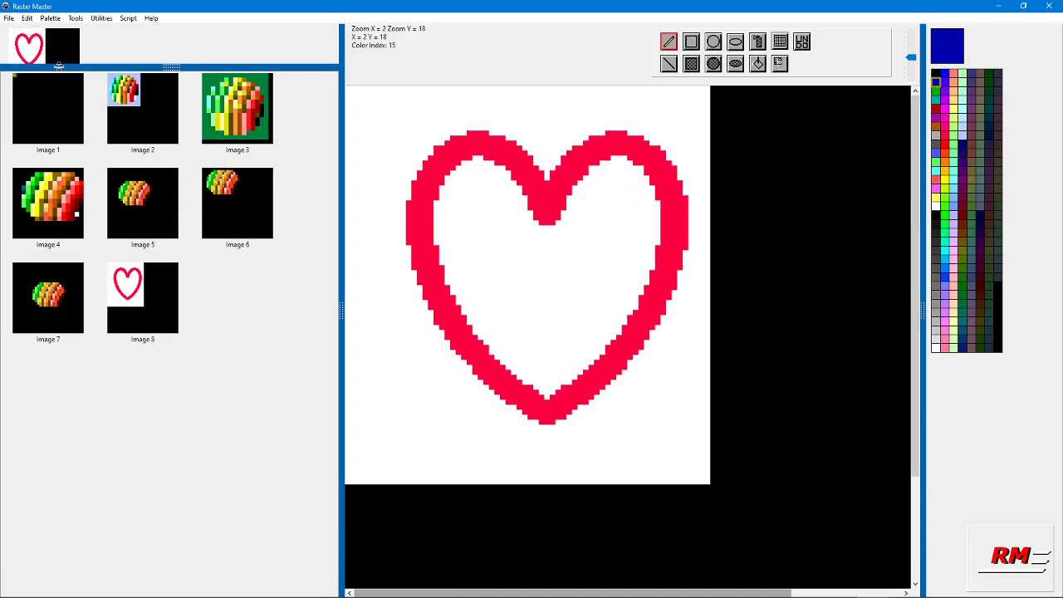
{"action": "left_click", "coordinate": [26, 17]}
{"action": "left_click", "coordinate": [41, 81]}
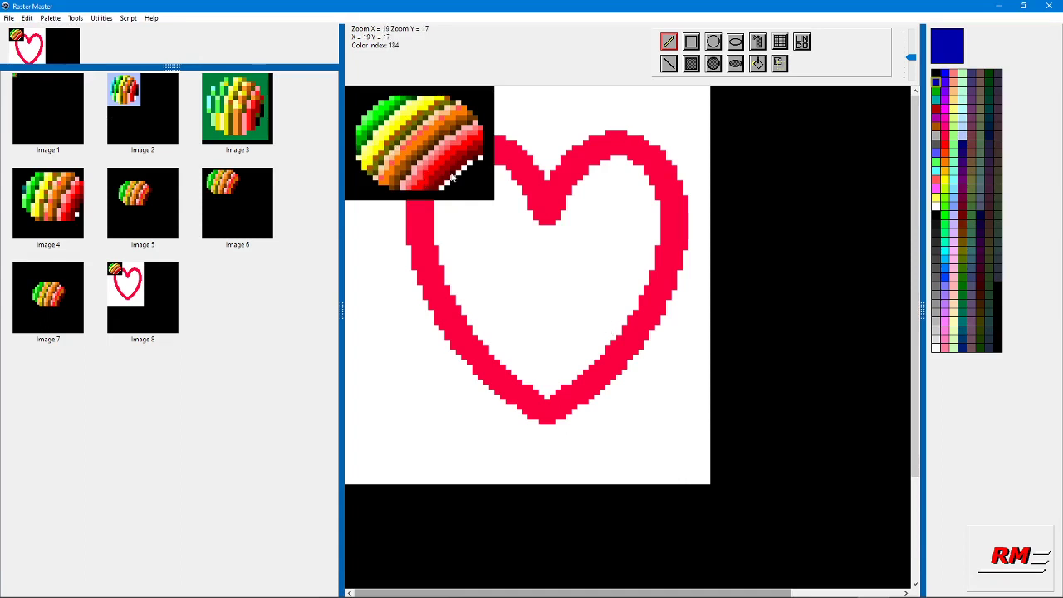
Step: Bring GrafX2 back, shrink it and float it over Raster Master
{"action": "mouse_move", "coordinate": [997, 591]}
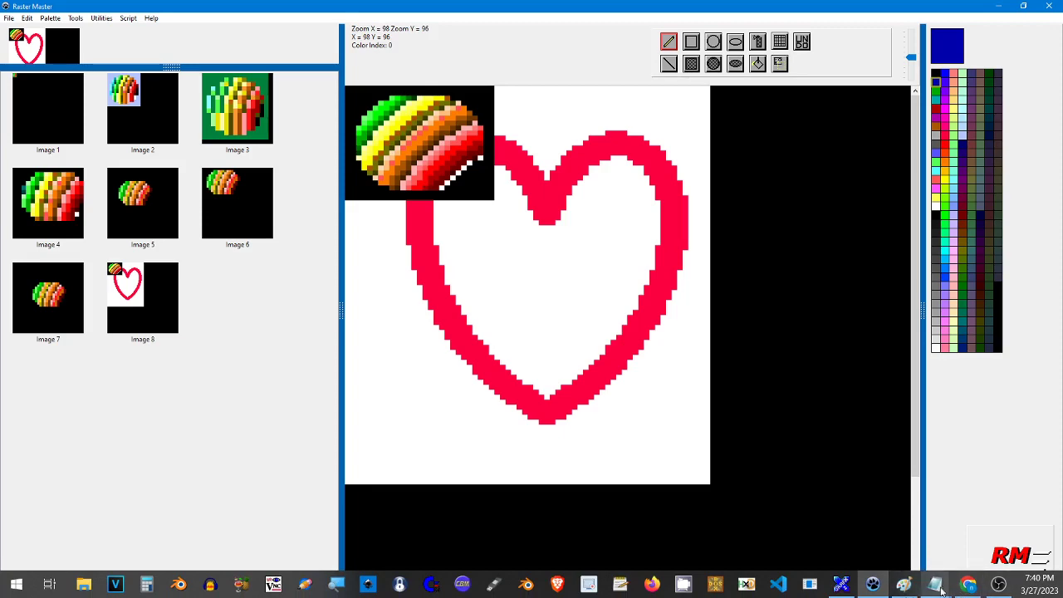
{"action": "left_click", "coordinate": [846, 585]}
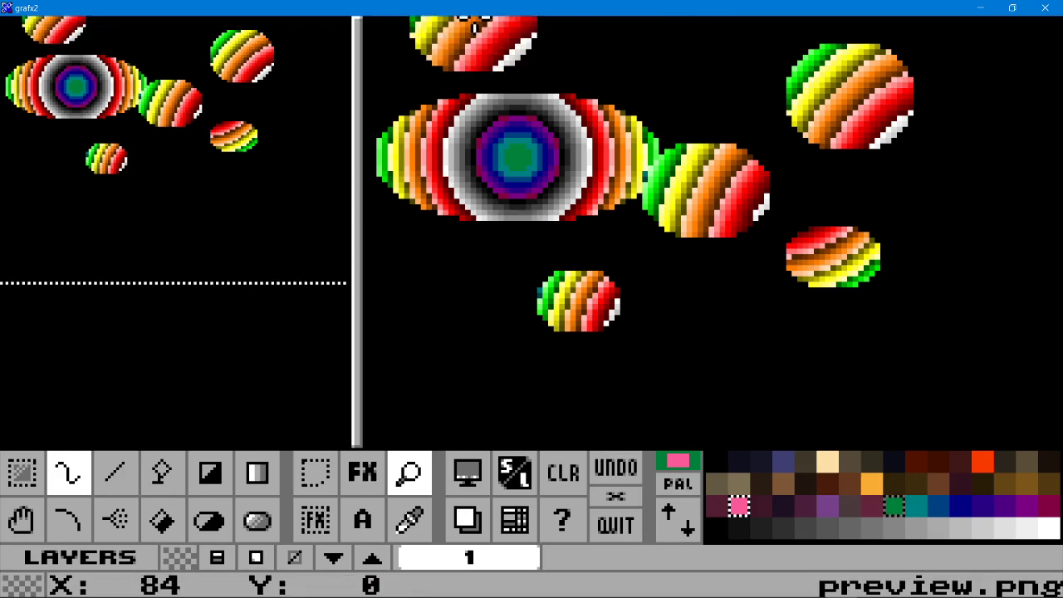
{"action": "mouse_move", "coordinate": [474, 8]}
{"action": "left_mouse_down"}
{"action": "mouse_move", "coordinate": [714, 225]}
{"action": "mouse_move", "coordinate": [633, 249]}
{"action": "left_mouse_up"}
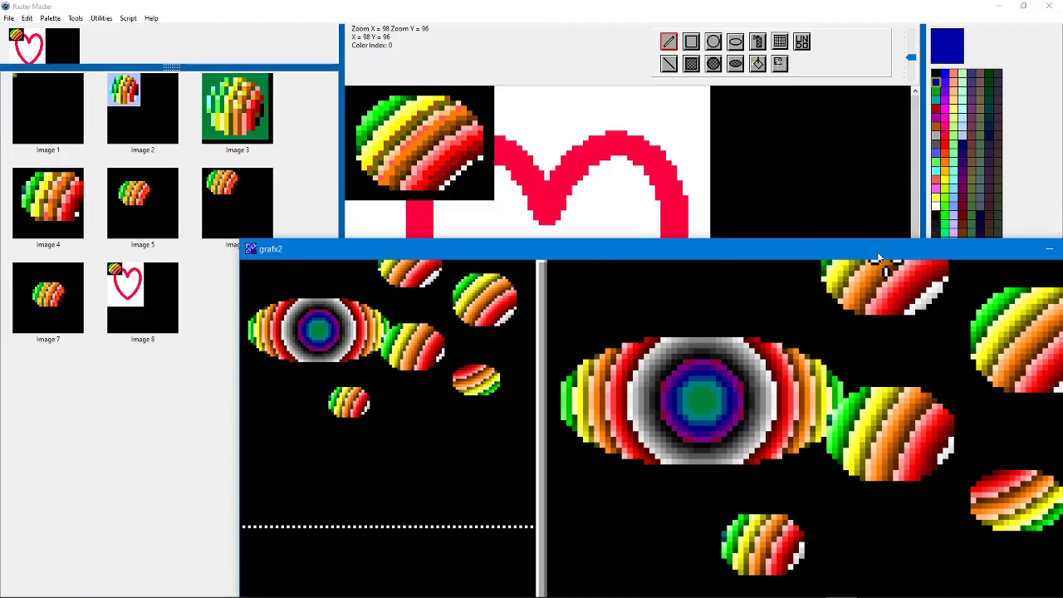
{"action": "left_click_drag", "start_coordinate": [878, 249], "coordinate": [764, 19]}
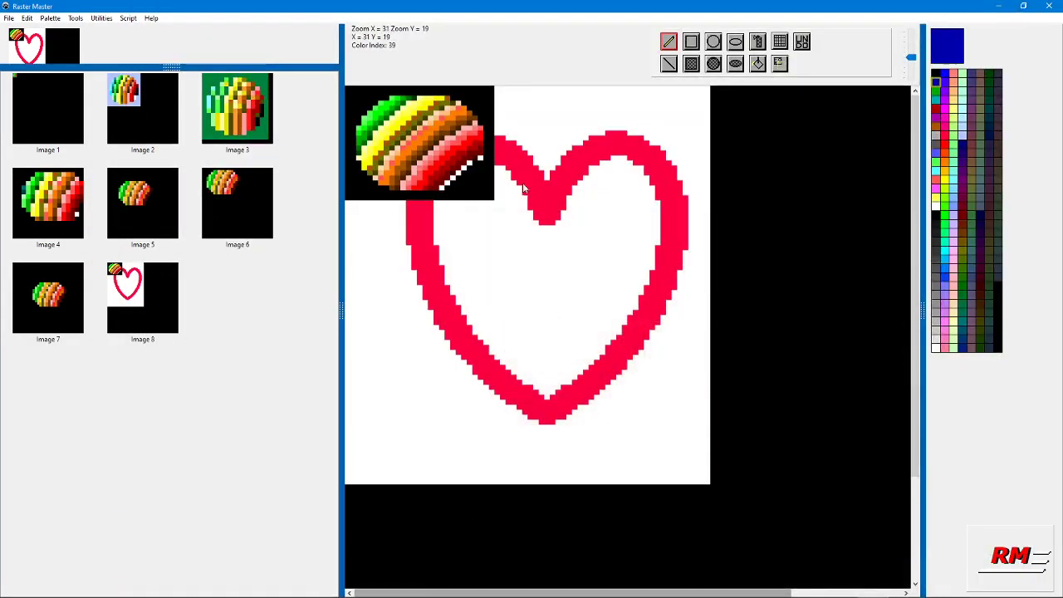
Step: Add a blank Image 9 and load the clipboard ball into Sprite Import
{"action": "left_click", "coordinate": [10, 18]}
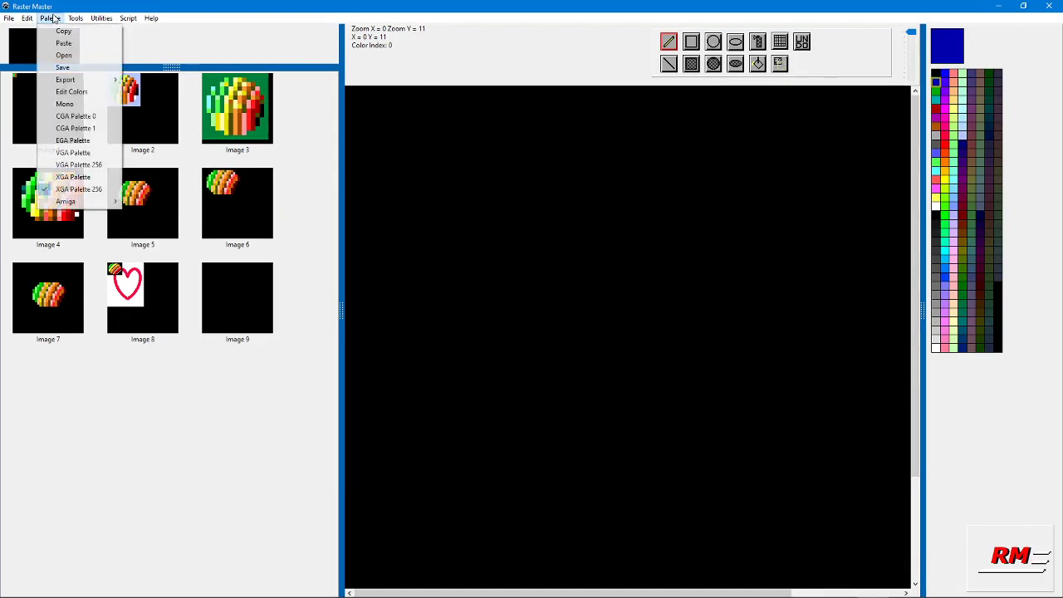
{"action": "left_click", "coordinate": [215, 15]}
{"action": "left_click", "coordinate": [100, 18]}
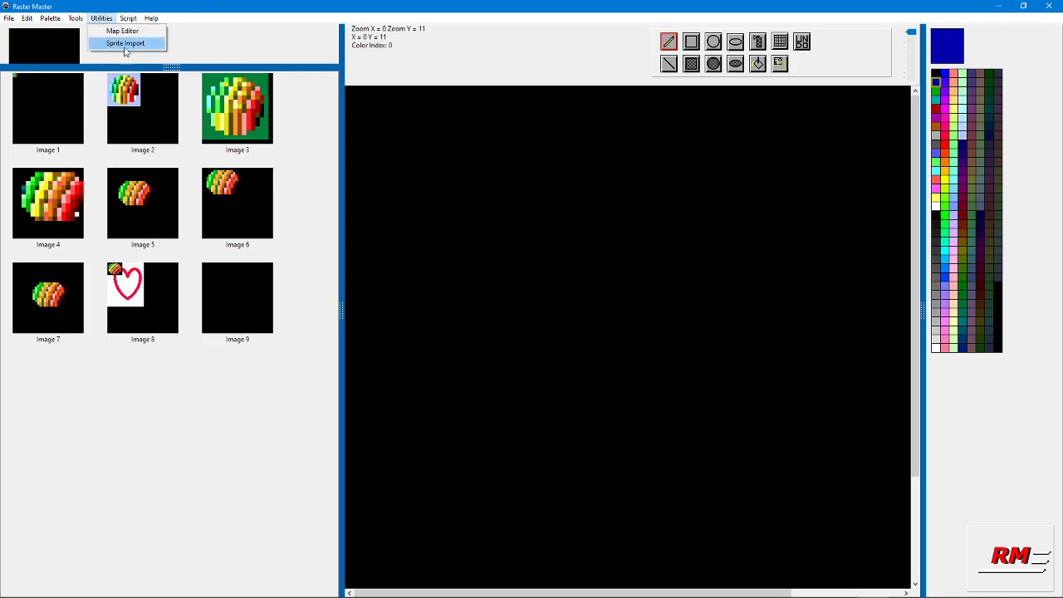
{"action": "left_click", "coordinate": [125, 44]}
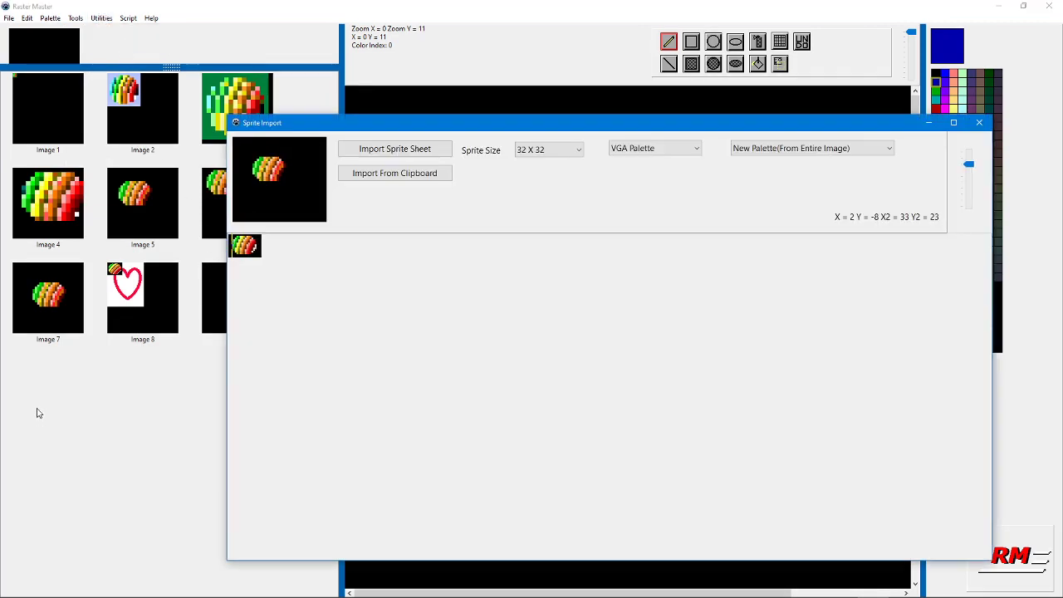
{"action": "left_click", "coordinate": [387, 174]}
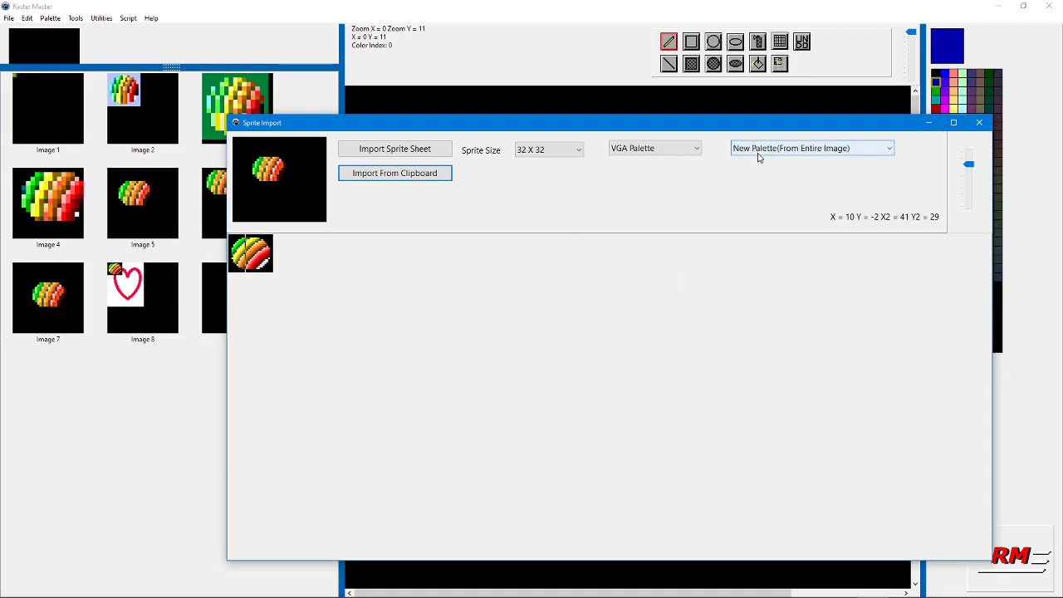
Step: Choose New Palette (From Entire Image) as the import palette
{"action": "left_click", "coordinate": [790, 150]}
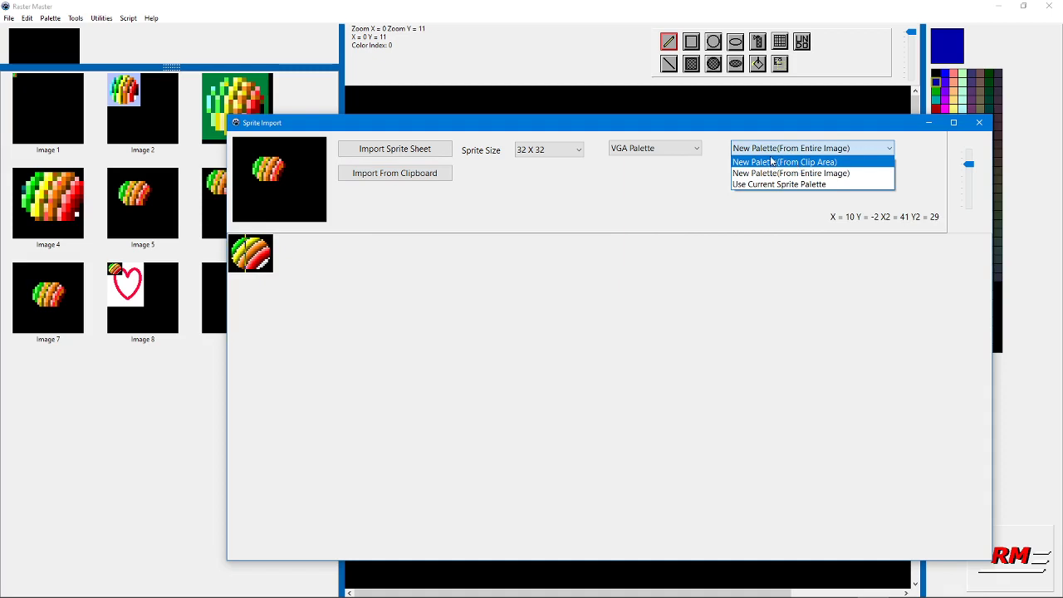
{"action": "left_click", "coordinate": [770, 173]}
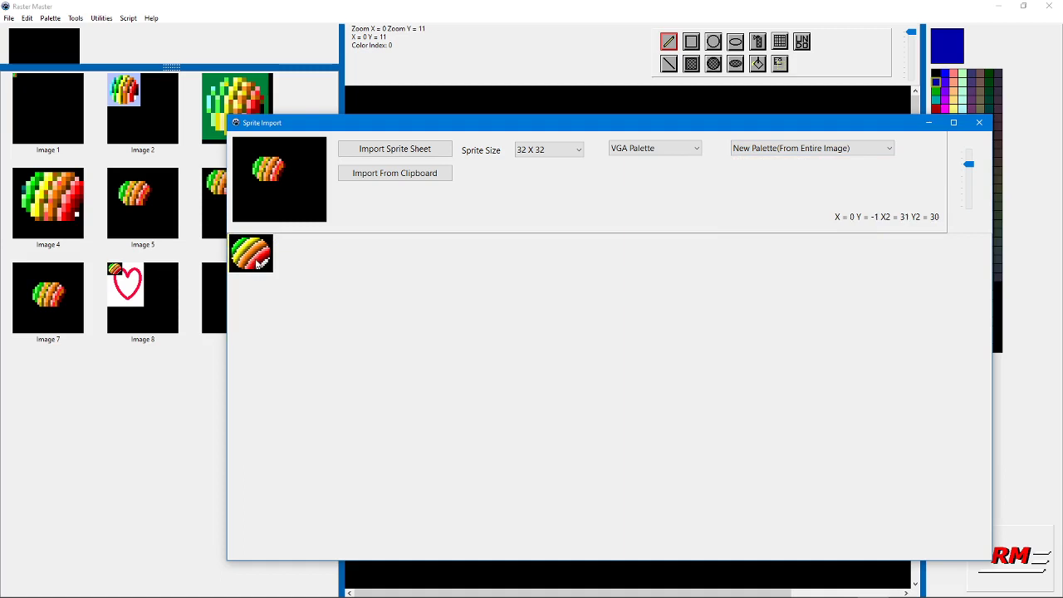
{"action": "scroll", "coordinate": [259, 263], "scroll_direction": "up", "scroll_amount": 1}
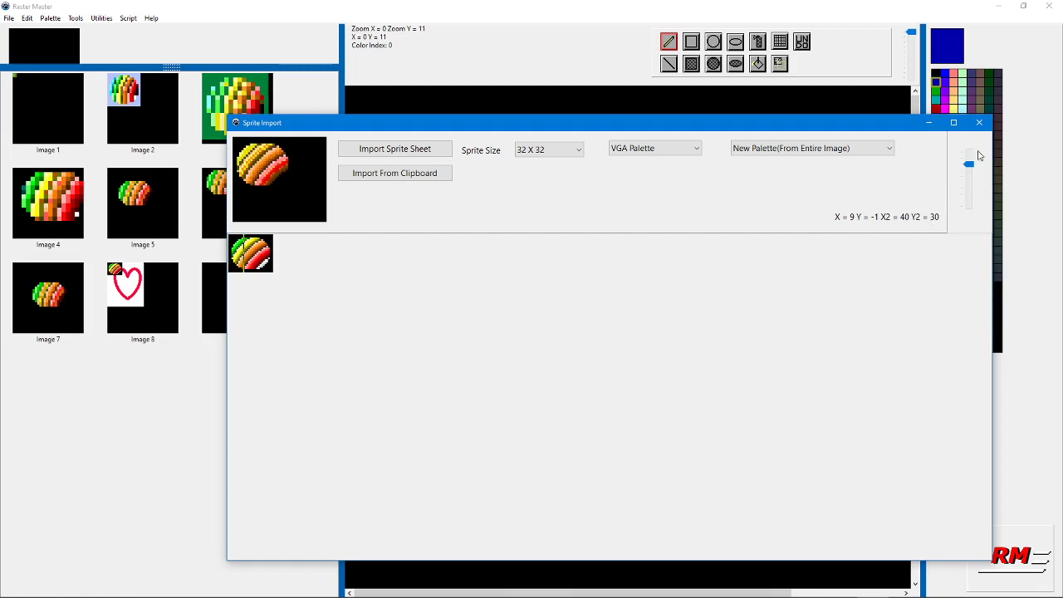
Step: Import the ball as Image 10 with its own palette and view it
{"action": "left_click", "coordinate": [987, 126]}
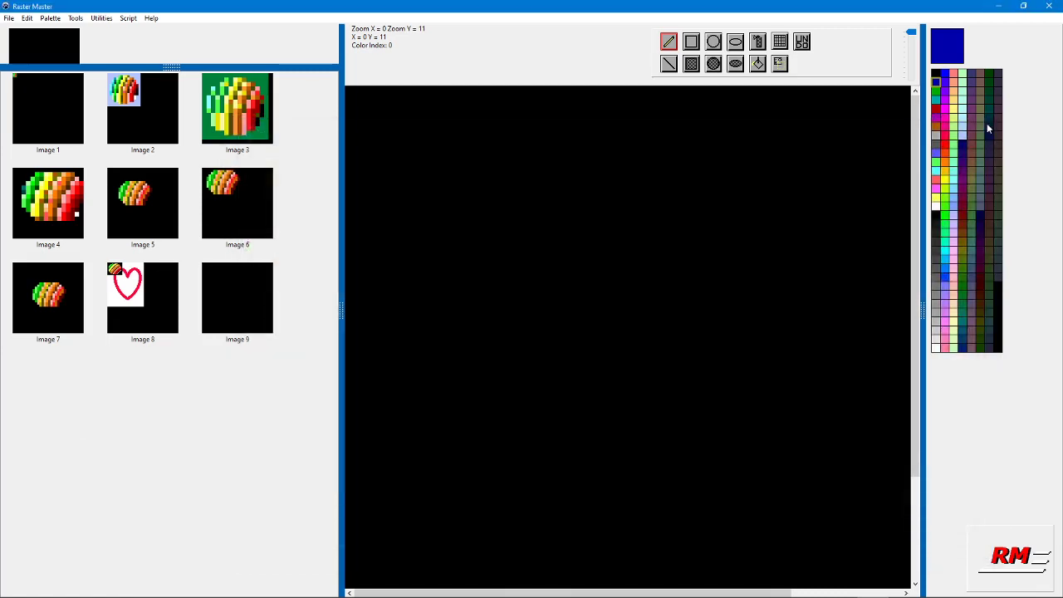
{"action": "left_click", "coordinate": [40, 389]}
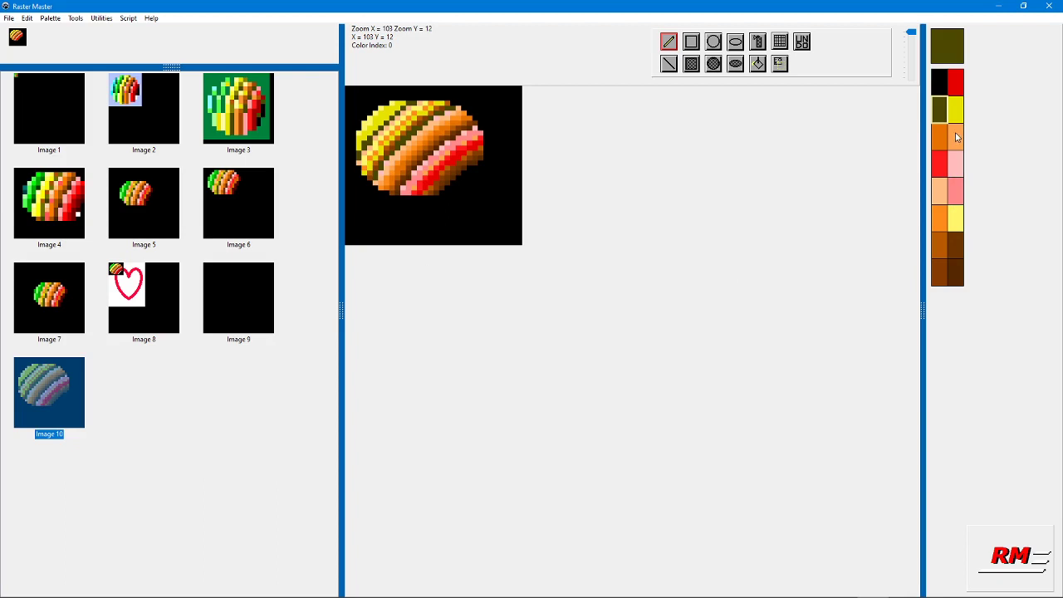
{"action": "mouse_move", "coordinate": [956, 137]}
Step: Re-import the ball with XGA Palette 256 as Image 11
{"action": "left_click", "coordinate": [101, 18]}
{"action": "left_click", "coordinate": [113, 43]}
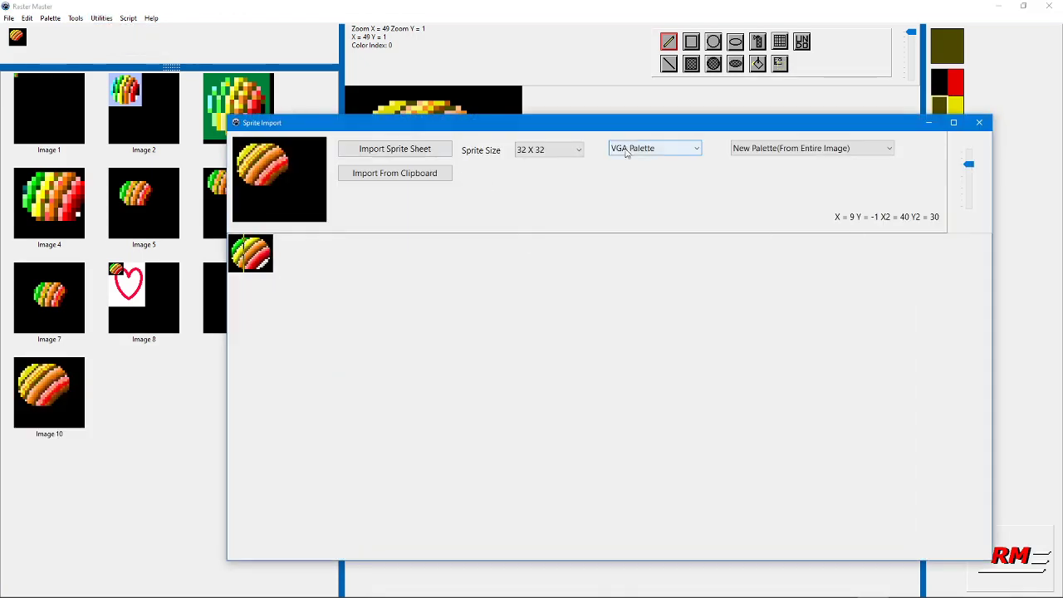
{"action": "left_click", "coordinate": [648, 149]}
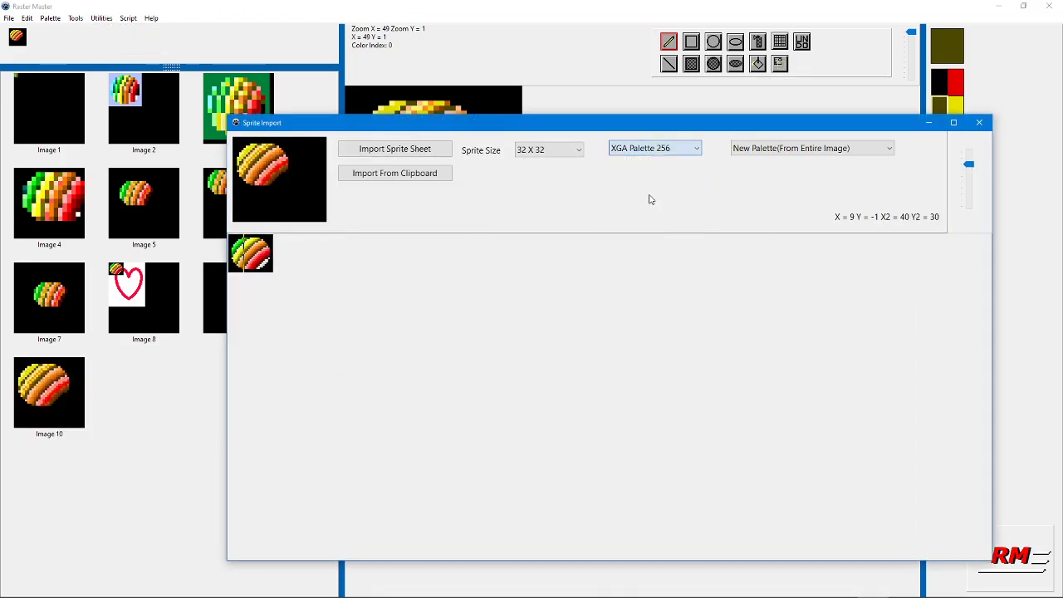
{"action": "left_click", "coordinate": [263, 270]}
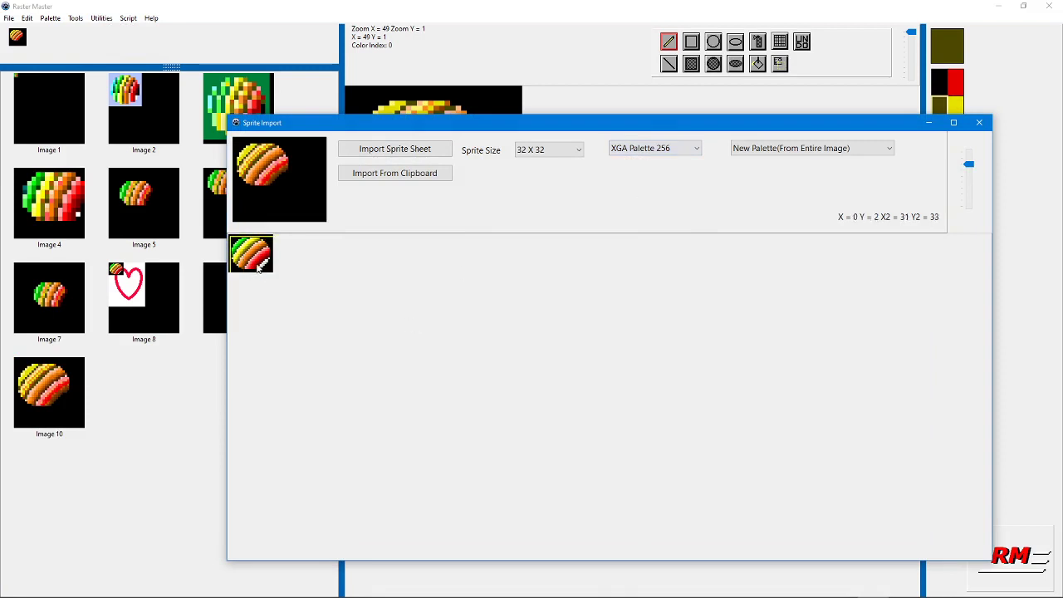
{"action": "left_click_drag", "start_coordinate": [257, 266], "coordinate": [263, 267]}
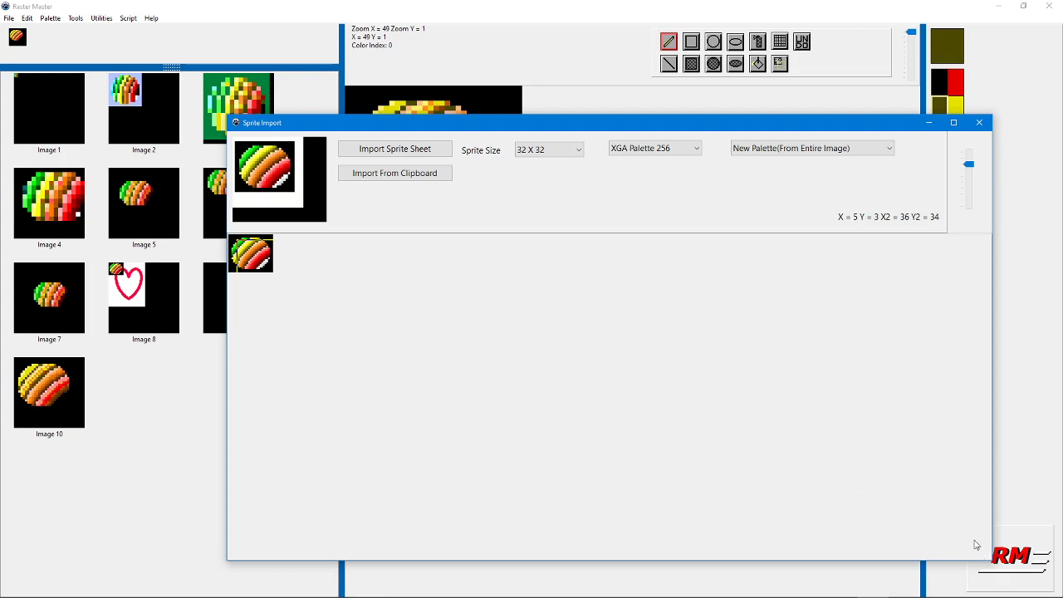
{"action": "left_click", "coordinate": [979, 122]}
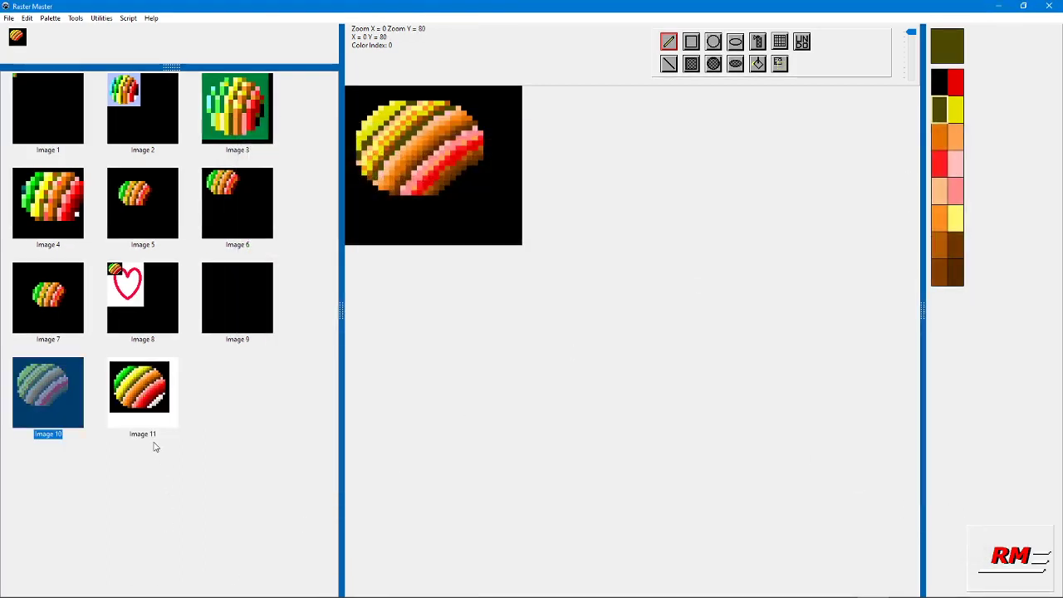
{"action": "left_click", "coordinate": [136, 400]}
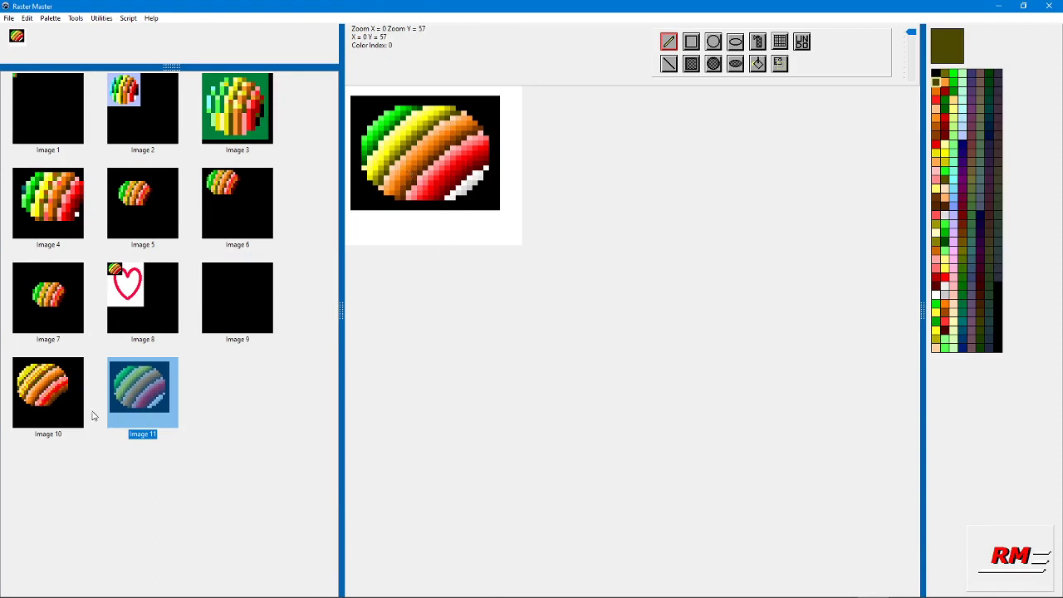
{"action": "left_click", "coordinate": [45, 393]}
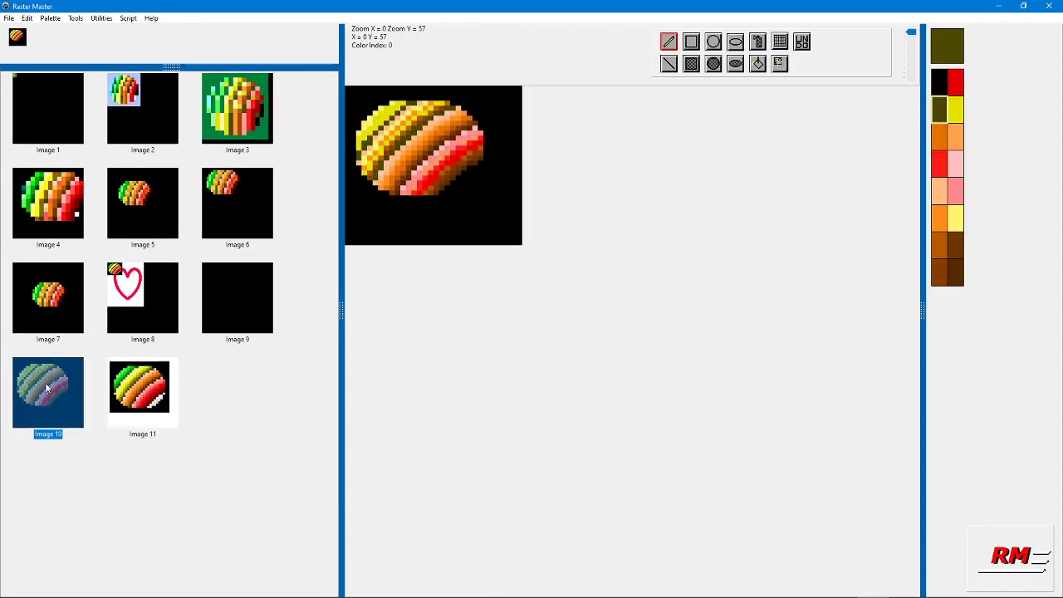
Step: Show Image 10's PNG Transparent RGBA properties and select the alpha field
{"action": "left_click", "coordinate": [9, 18]}
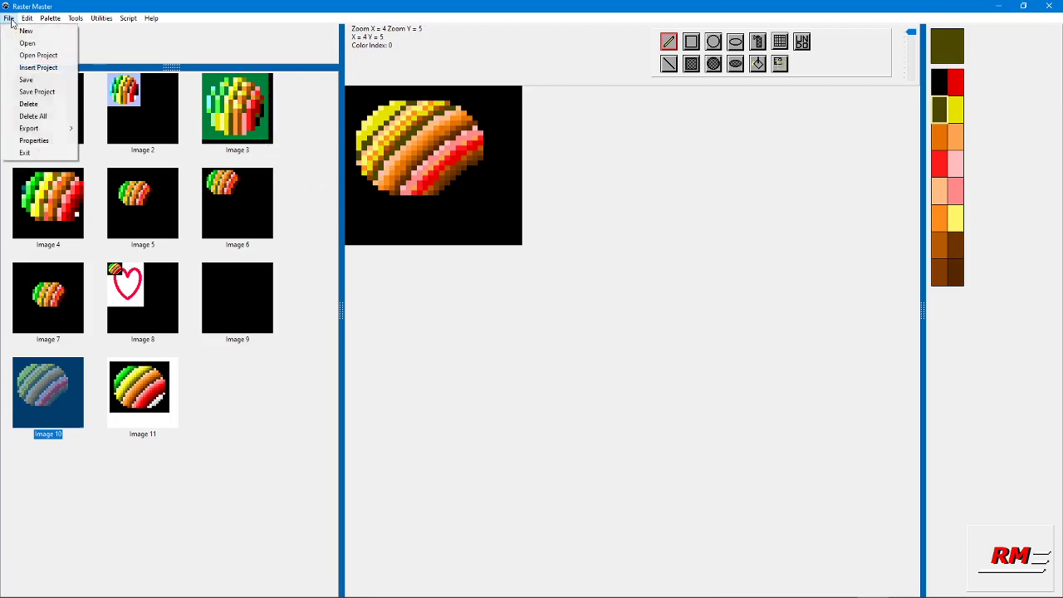
{"action": "left_click", "coordinate": [33, 140]}
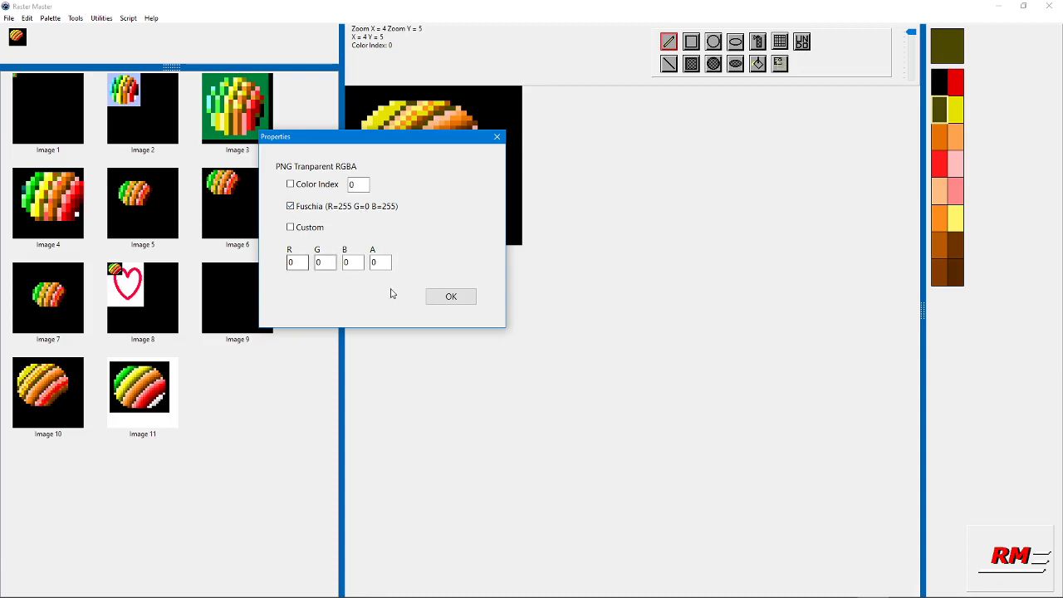
{"action": "left_click", "coordinate": [372, 263]}
Step: Reopen the image properties and enable Color Index transparency with index 13
{"action": "left_click", "coordinate": [497, 137]}
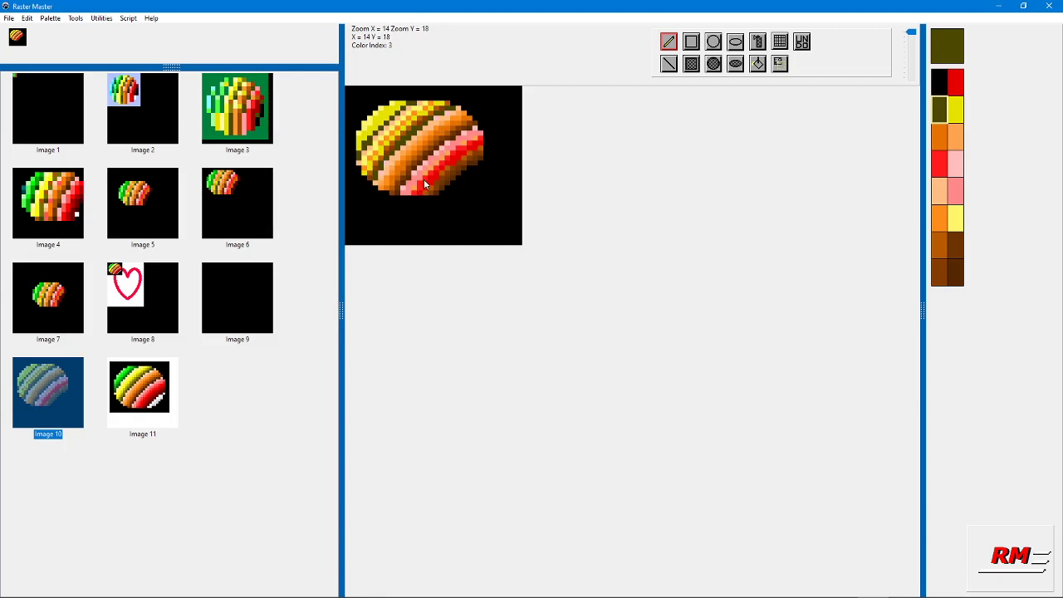
{"action": "scroll", "coordinate": [423, 178], "scroll_direction": "up", "scroll_amount": 2}
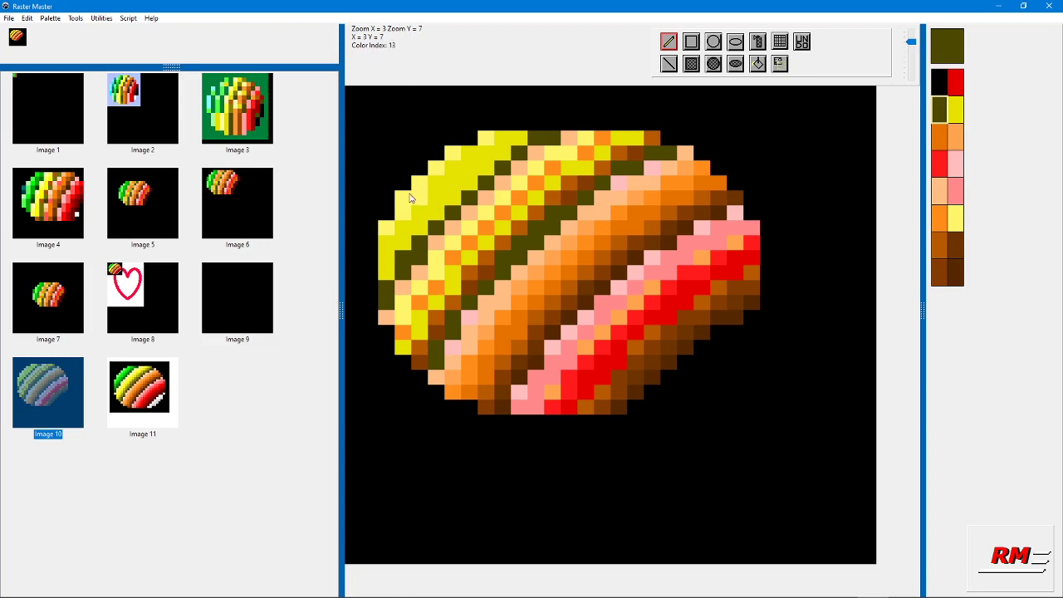
{"action": "left_click", "coordinate": [12, 19]}
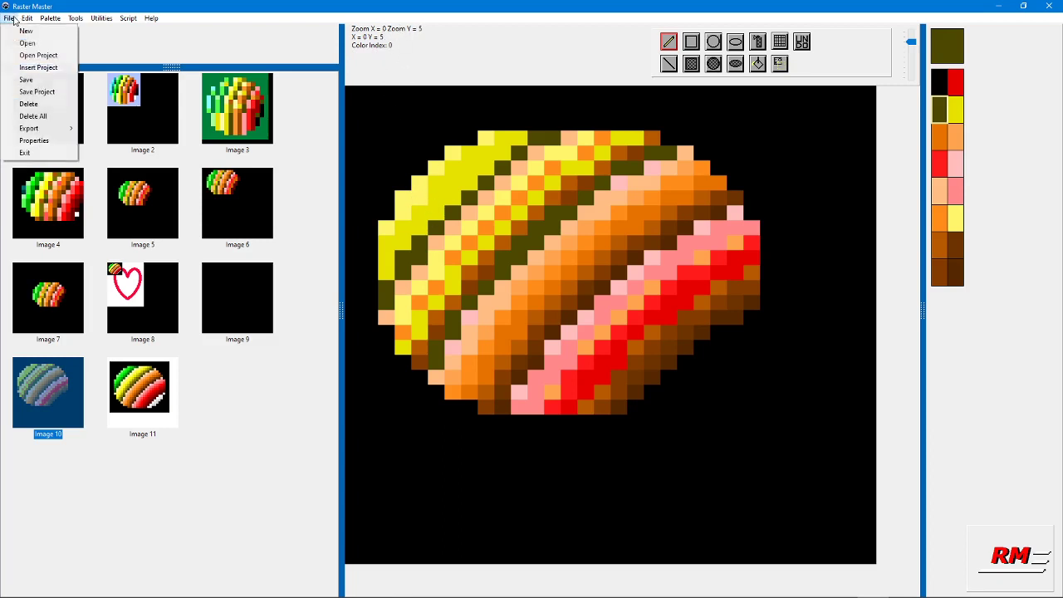
{"action": "left_click", "coordinate": [25, 139]}
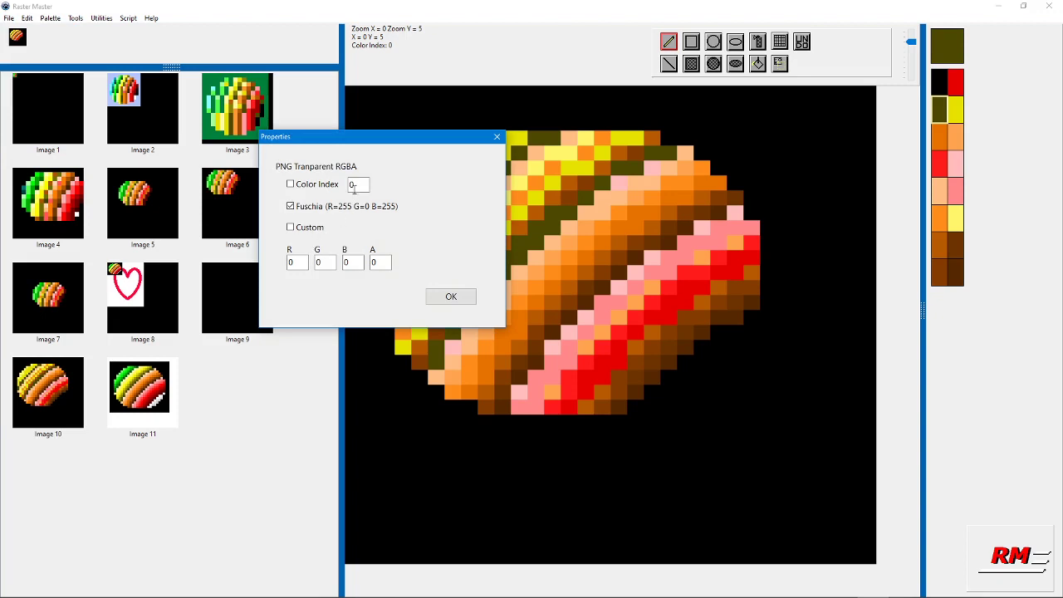
{"action": "left_click", "coordinate": [290, 184]}
{"action": "key", "text": "Tab"}
{"action": "type", "text": "1"}
Step: Also enable Custom RGBA transparency and confirm with OK
{"action": "left_click", "coordinate": [291, 228]}
{"action": "left_click", "coordinate": [377, 261]}
{"action": "left_click", "coordinate": [463, 299]}
{"action": "left_click", "coordinate": [9, 19]}
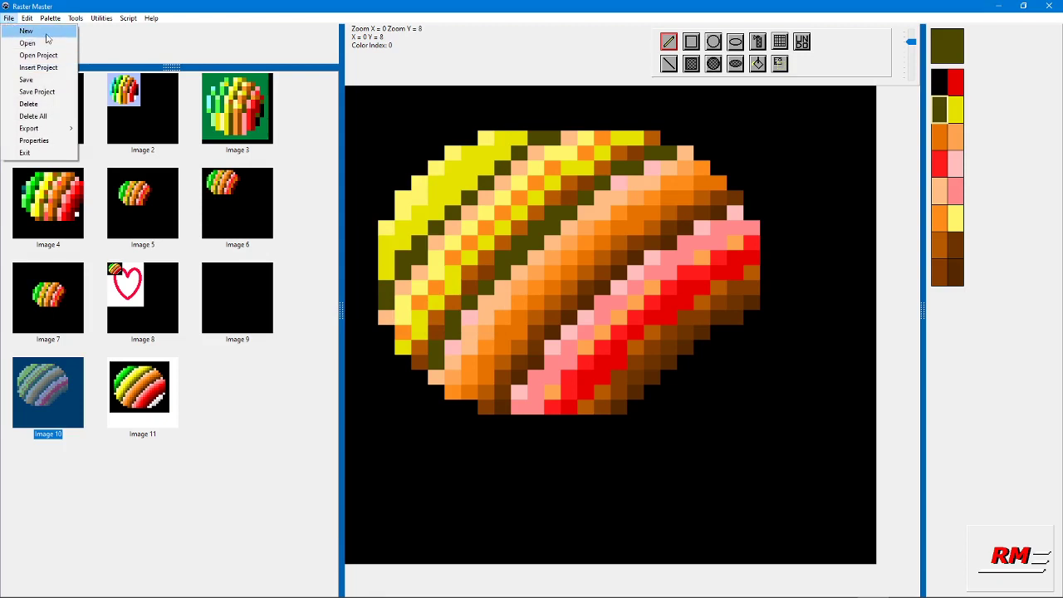
Step: Open the Map Editor, move it top-left and widen its map canvas and panes
{"action": "mouse_move", "coordinate": [63, 22]}
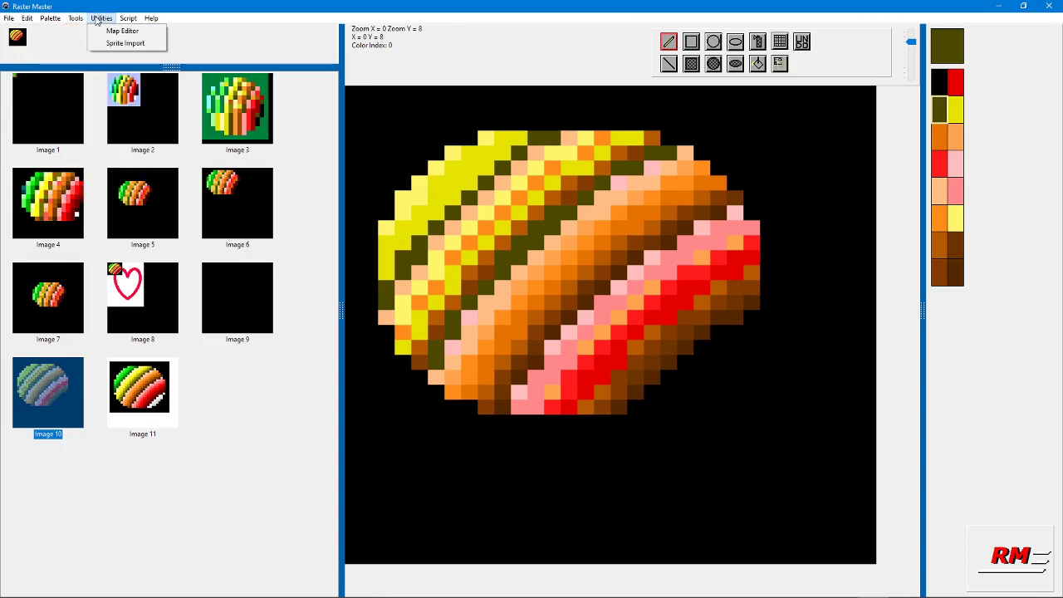
{"action": "left_click", "coordinate": [121, 30]}
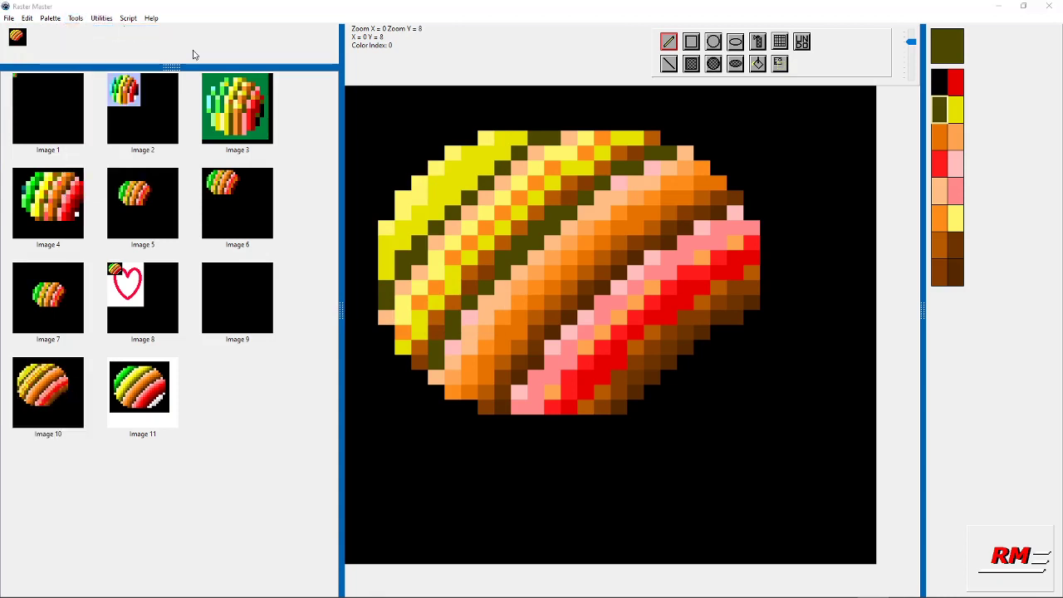
{"action": "left_click_drag", "start_coordinate": [502, 8], "coordinate": [248, 21]}
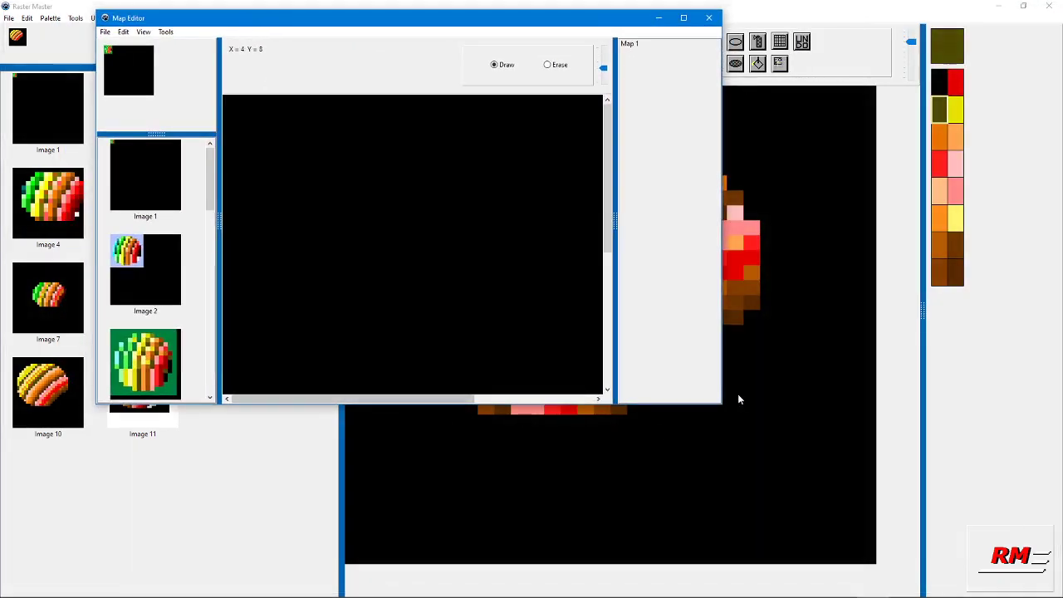
{"action": "left_click_drag", "start_coordinate": [723, 416], "coordinate": [830, 530]}
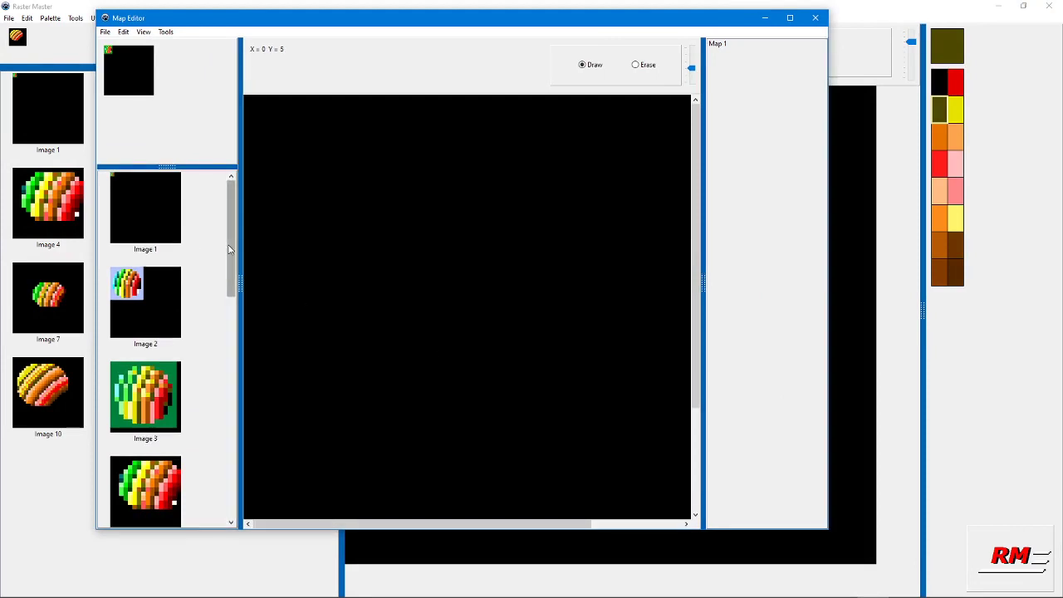
{"action": "left_click_drag", "start_coordinate": [160, 167], "coordinate": [143, 118]}
{"action": "left_click_drag", "start_coordinate": [240, 177], "coordinate": [208, 189]}
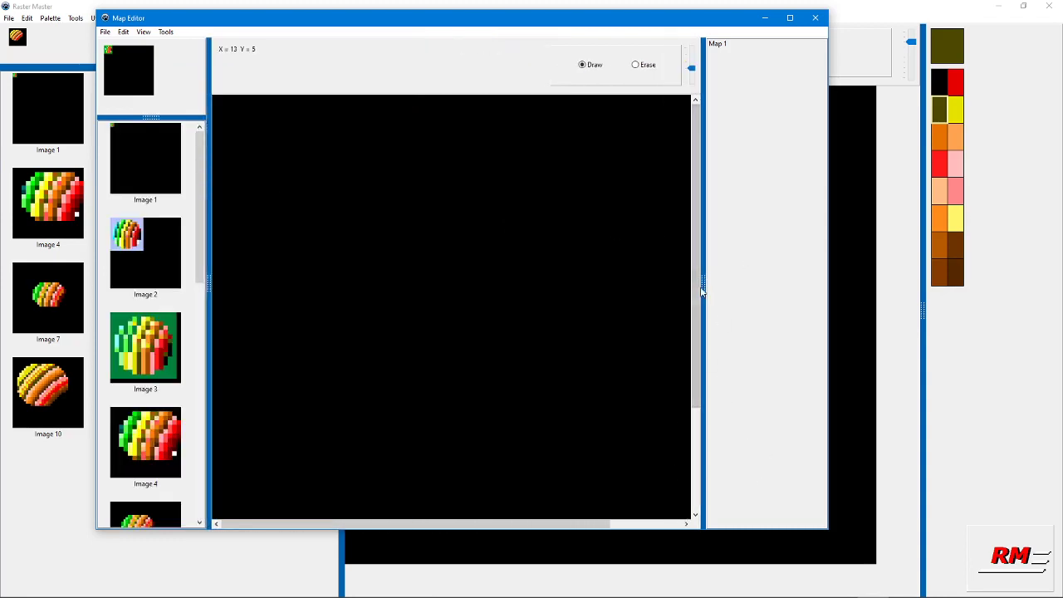
{"action": "left_click_drag", "start_coordinate": [703, 287], "coordinate": [739, 286]}
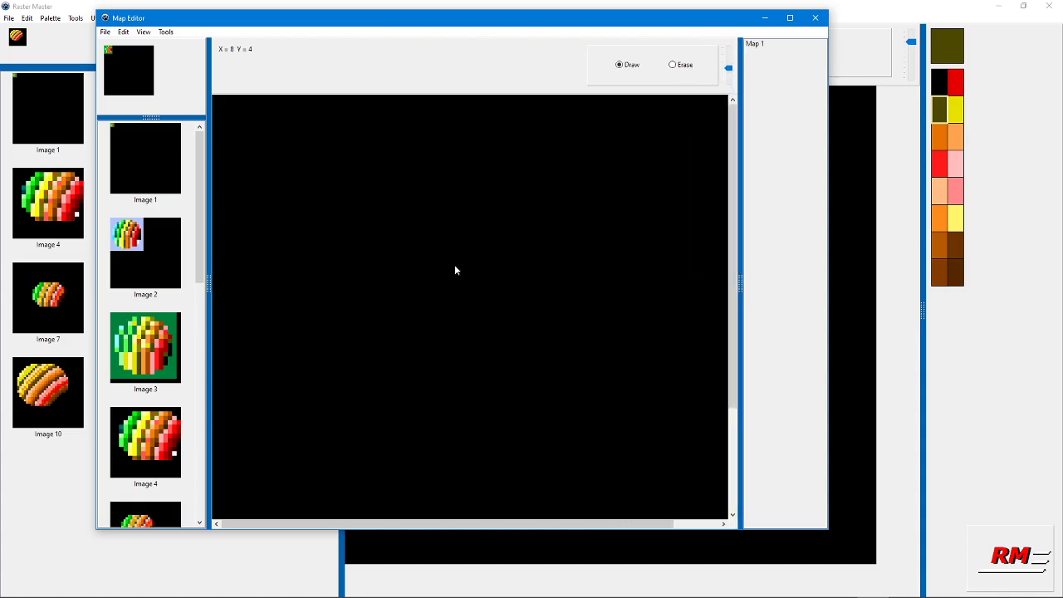
Step: Paint an Image 3 tile path extended three tiles downward, then close the Map Editor
{"action": "left_click", "coordinate": [149, 349]}
{"action": "mouse_move", "coordinate": [229, 219]}
{"action": "left_mouse_down"}
{"action": "mouse_move", "coordinate": [311, 220]}
{"action": "mouse_move", "coordinate": [374, 274]}
{"action": "mouse_move", "coordinate": [334, 430]}
{"action": "mouse_move", "coordinate": [299, 466]}
{"action": "mouse_move", "coordinate": [384, 481]}
{"action": "mouse_move", "coordinate": [596, 473]}
{"action": "mouse_move", "coordinate": [669, 360]}
{"action": "mouse_move", "coordinate": [689, 179]}
{"action": "mouse_move", "coordinate": [593, 130]}
{"action": "mouse_move", "coordinate": [359, 117]}
{"action": "mouse_move", "coordinate": [480, 145]}
{"action": "left_mouse_up"}
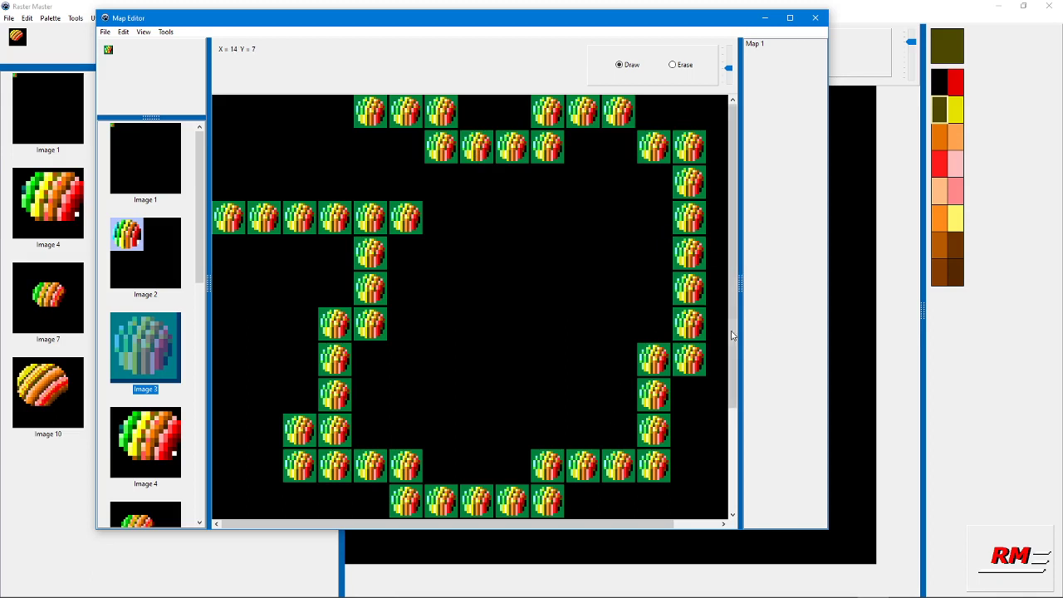
{"action": "scroll", "coordinate": [631, 415], "scroll_direction": "down", "scroll_amount": 3}
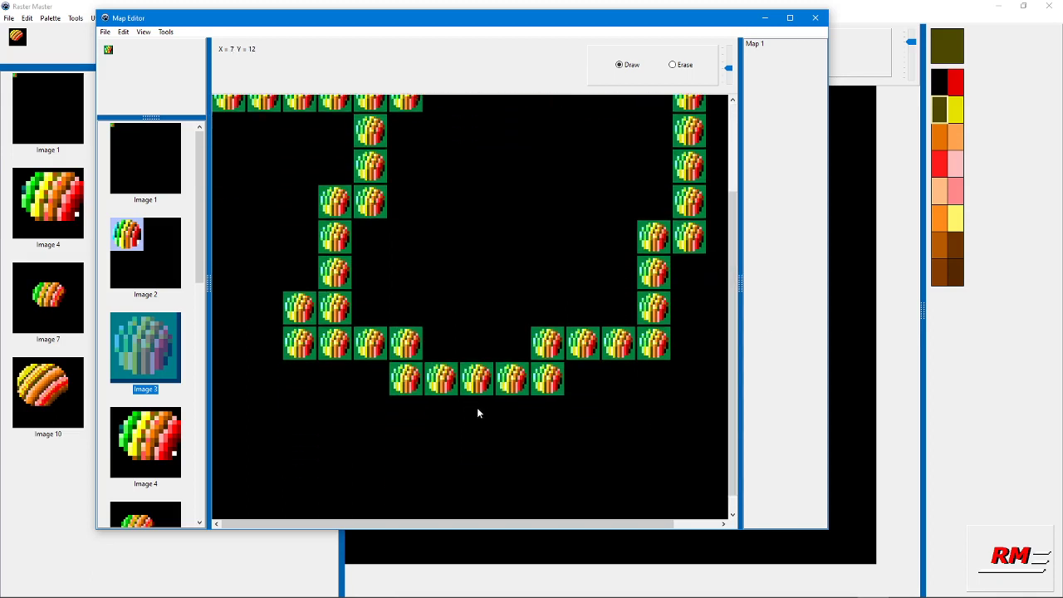
{"action": "left_click_drag", "start_coordinate": [477, 411], "coordinate": [485, 486]}
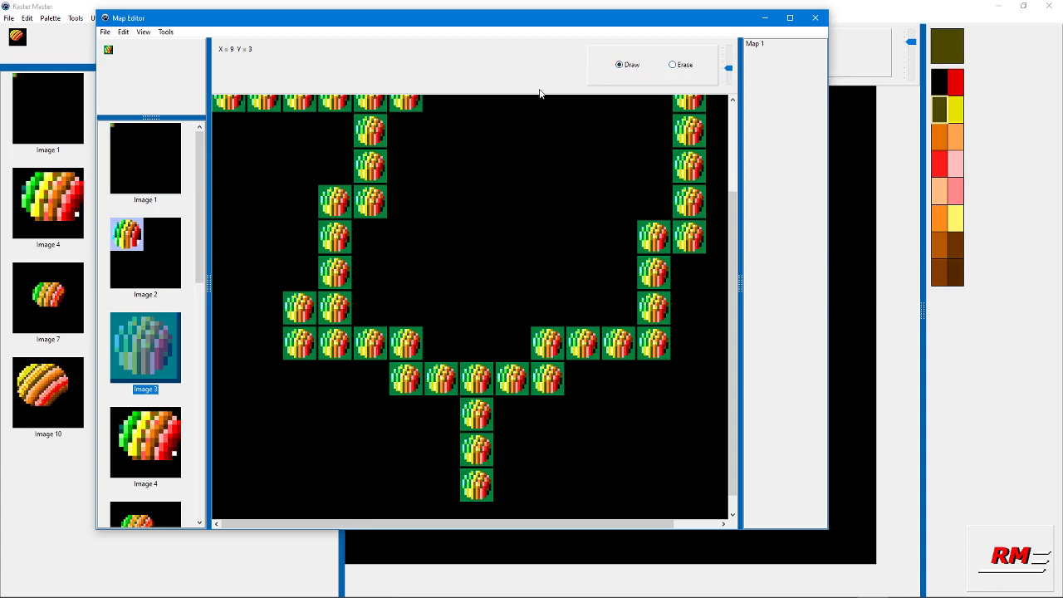
{"action": "left_click", "coordinate": [814, 17]}
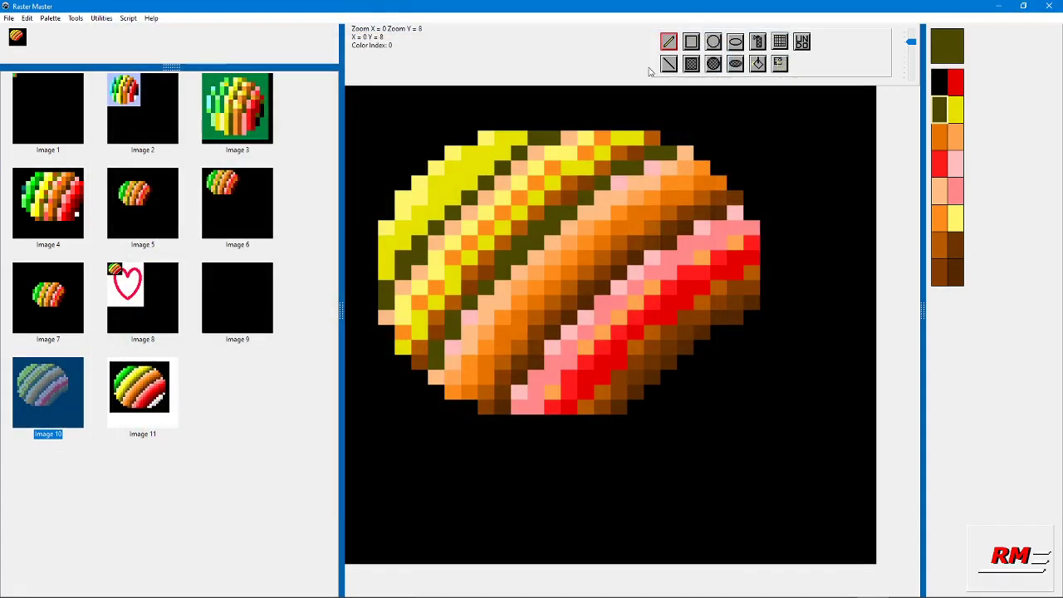
{"action": "left_click", "coordinate": [127, 19]}
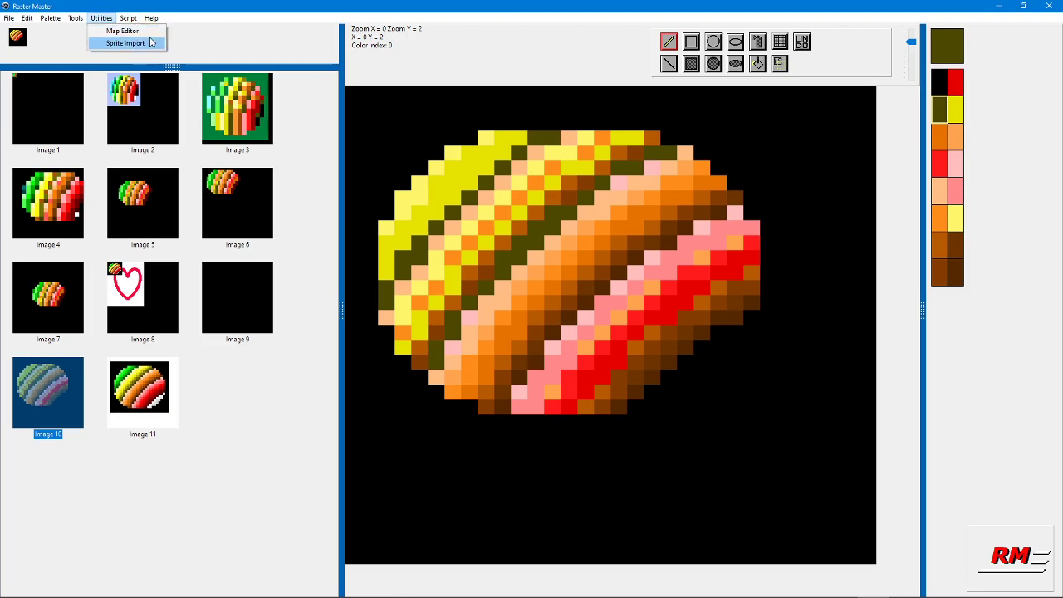
{"action": "mouse_move", "coordinate": [146, 25]}
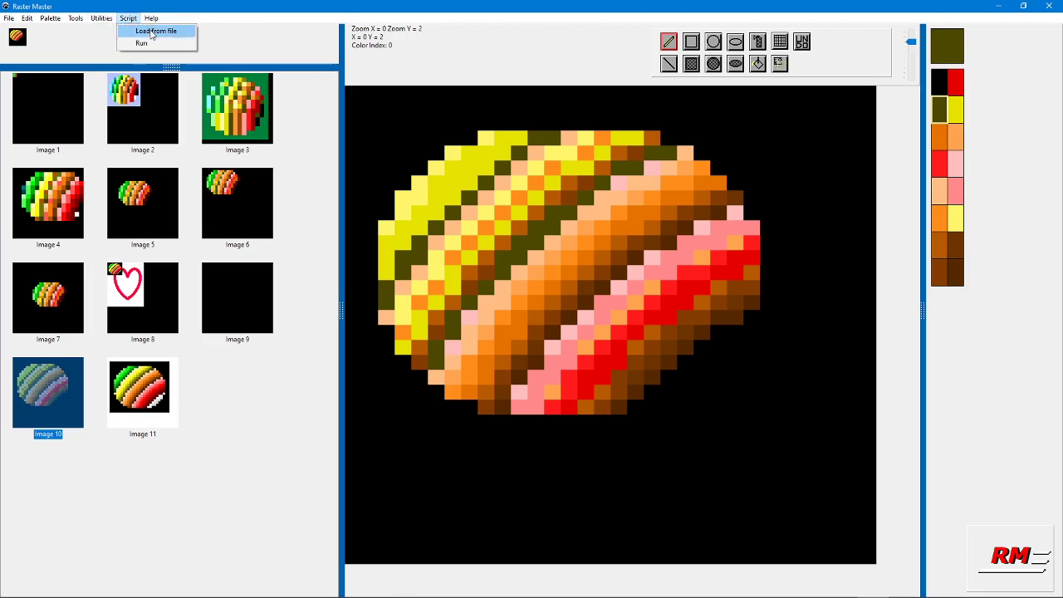
{"action": "left_click", "coordinate": [151, 31]}
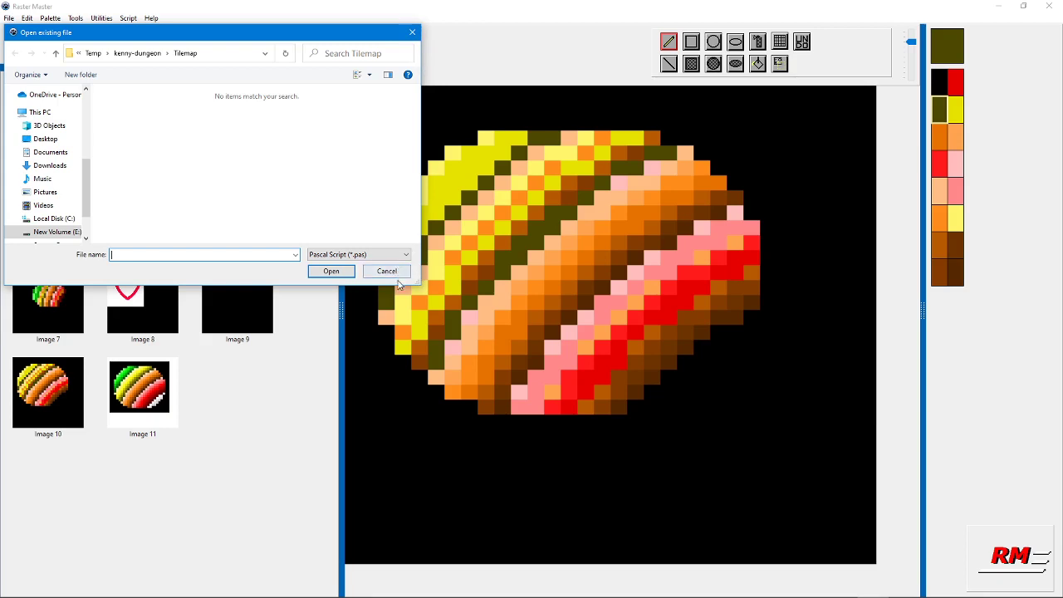
{"action": "left_click", "coordinate": [398, 272]}
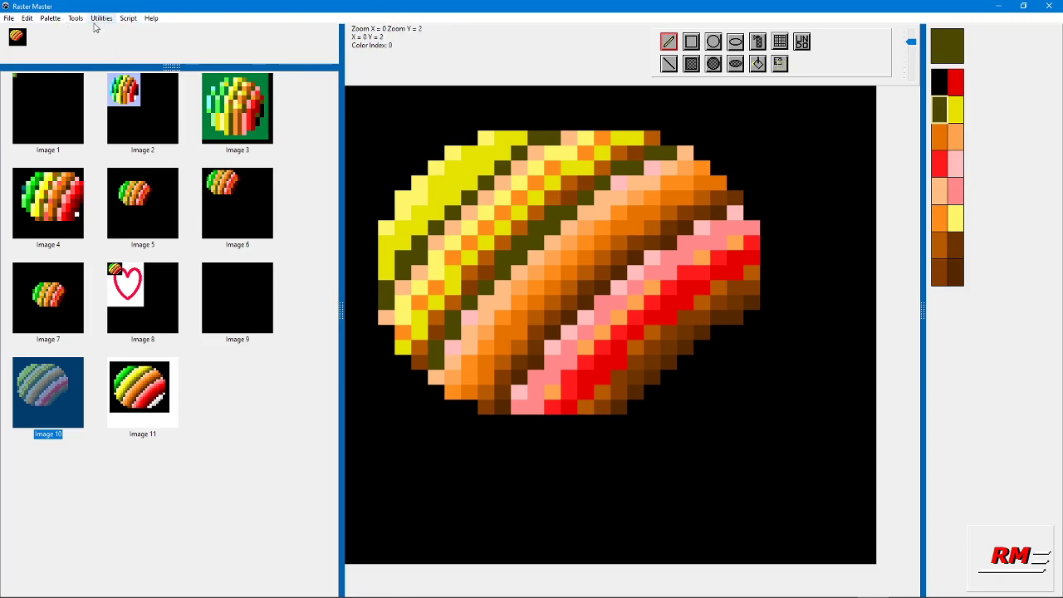
Step: Open Sprite Import and load tilemap.png from the Tilemap folder as the sprite sheet
{"action": "left_click", "coordinate": [102, 19]}
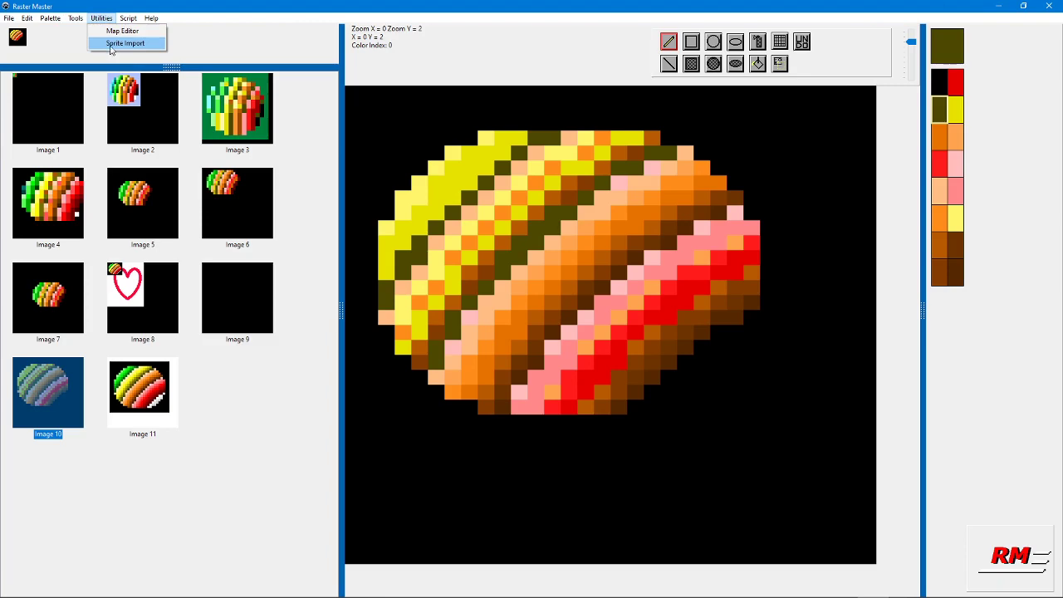
{"action": "left_click", "coordinate": [111, 45]}
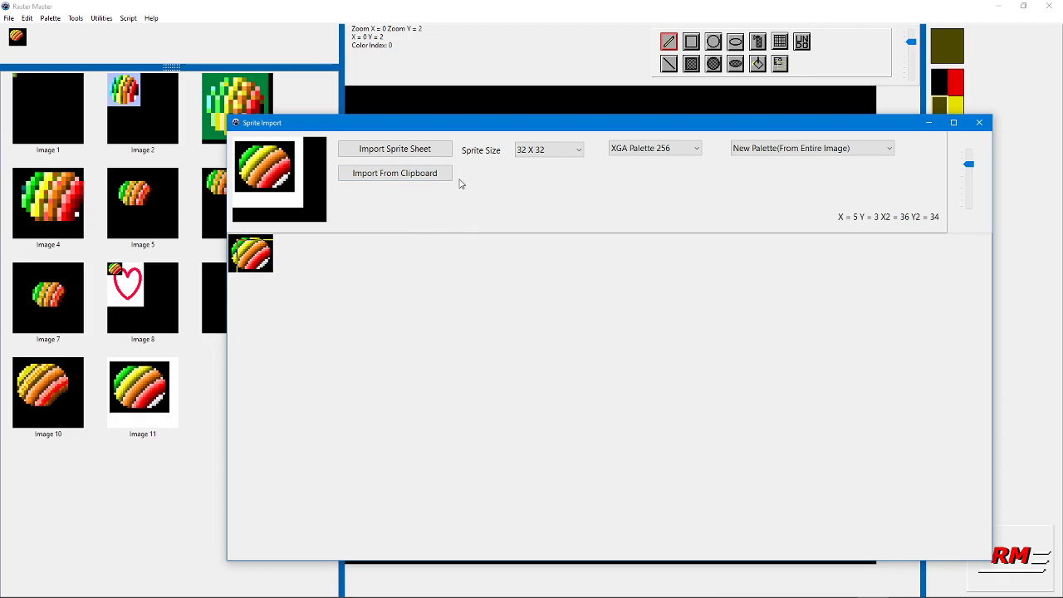
{"action": "left_click", "coordinate": [417, 175]}
{"action": "left_click", "coordinate": [395, 150]}
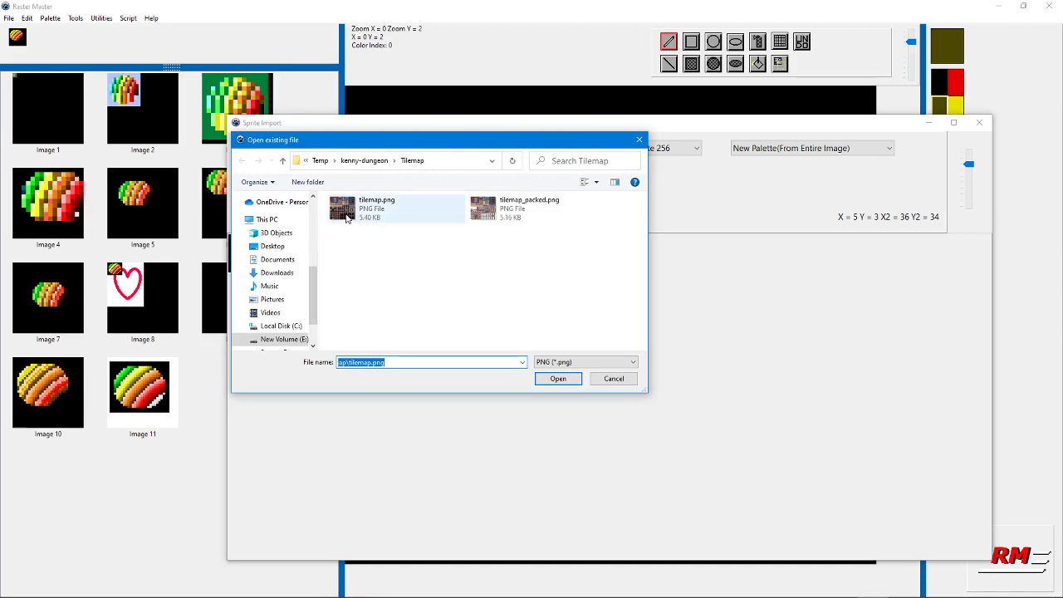
{"action": "double_click", "coordinate": [343, 213]}
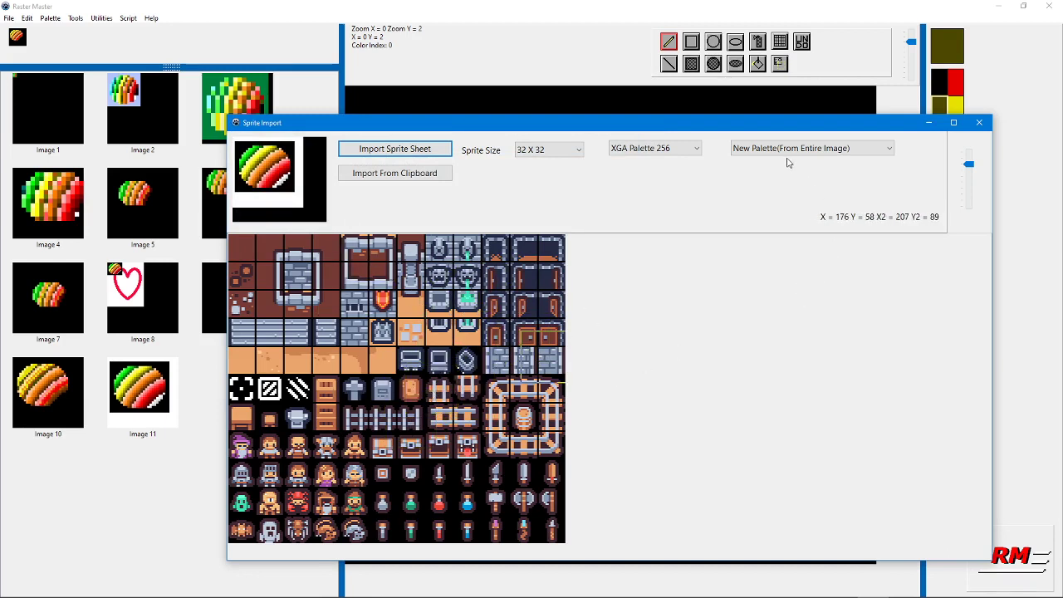
Step: Set the import sprite size to 16 X 16 with XGA Palette 256
{"action": "left_click", "coordinate": [545, 150]}
{"action": "left_click", "coordinate": [529, 171]}
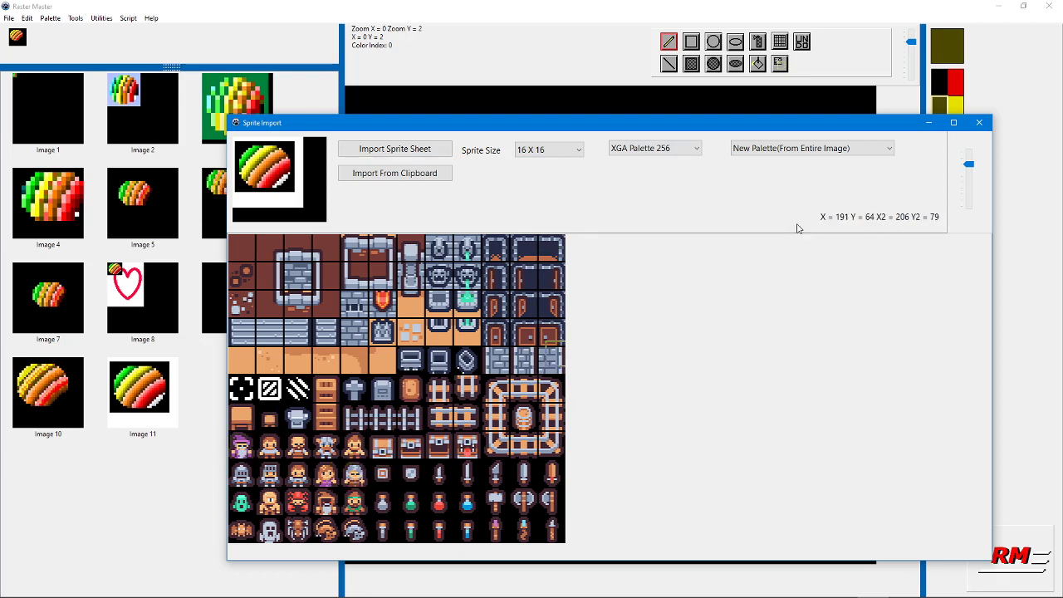
{"action": "left_click", "coordinate": [653, 149]}
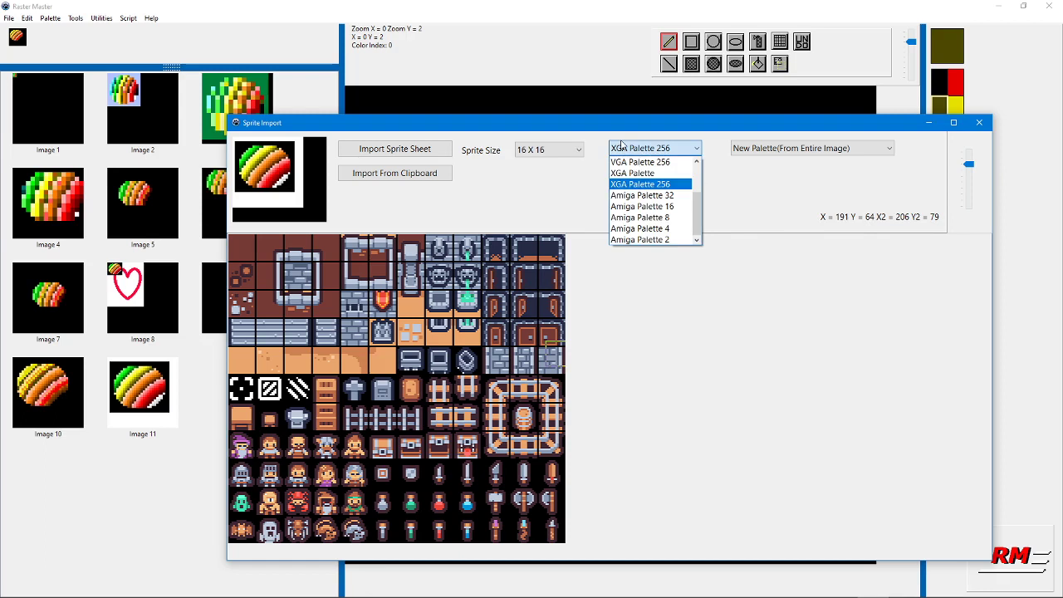
{"action": "left_click", "coordinate": [677, 185]}
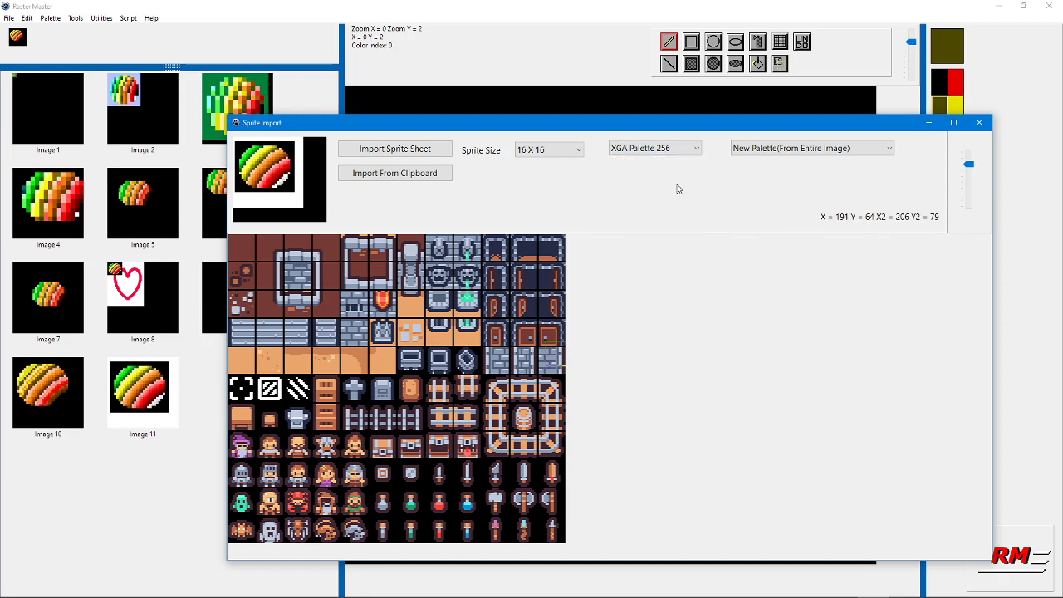
Step: Import five character, three chest and three potion tiles as separate images
{"action": "left_click", "coordinate": [243, 451]}
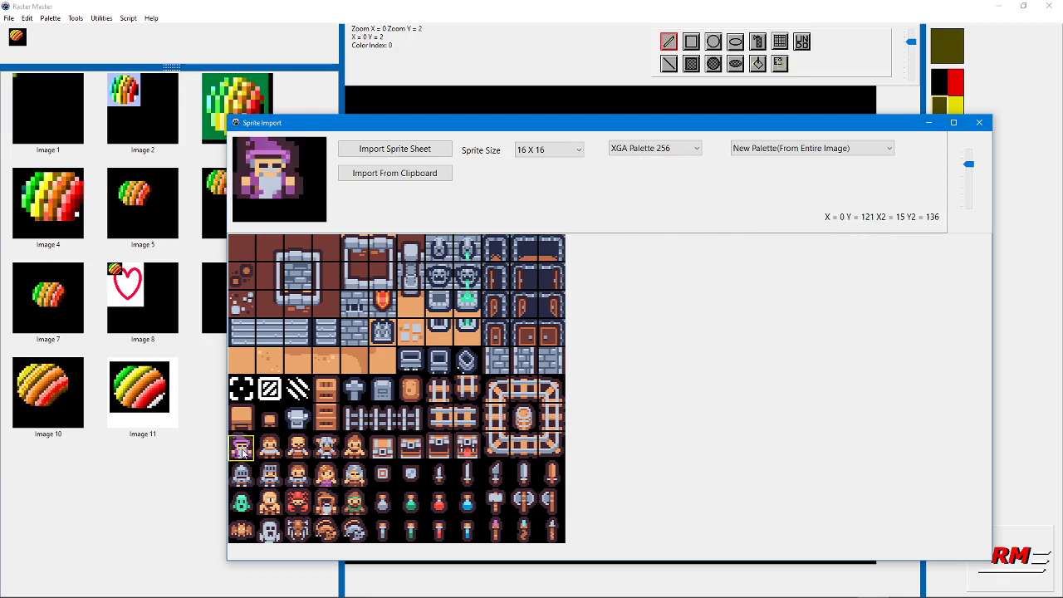
{"action": "left_click", "coordinate": [292, 452]}
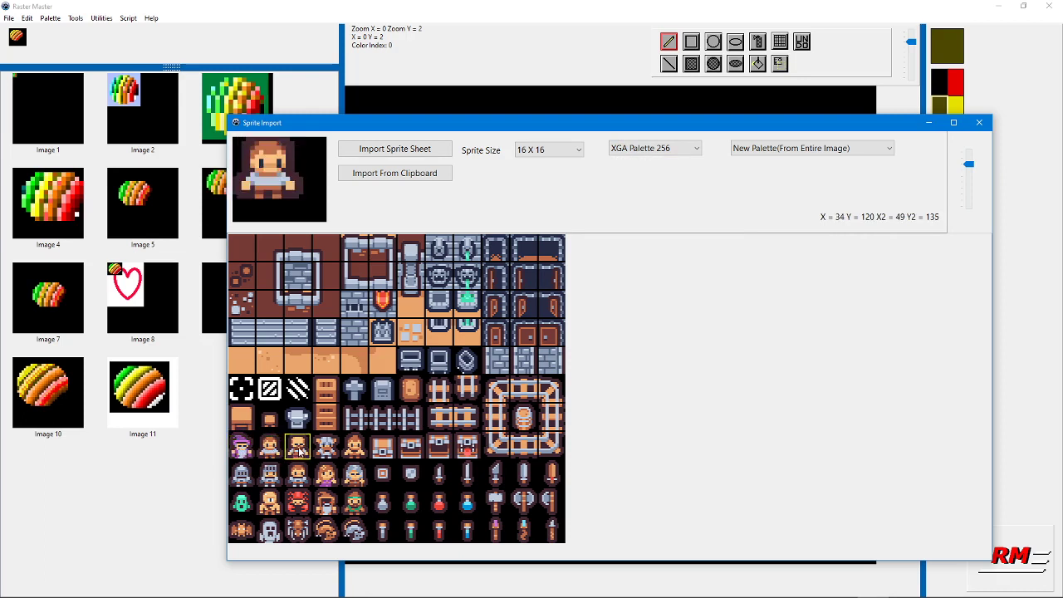
{"action": "left_click", "coordinate": [312, 449]}
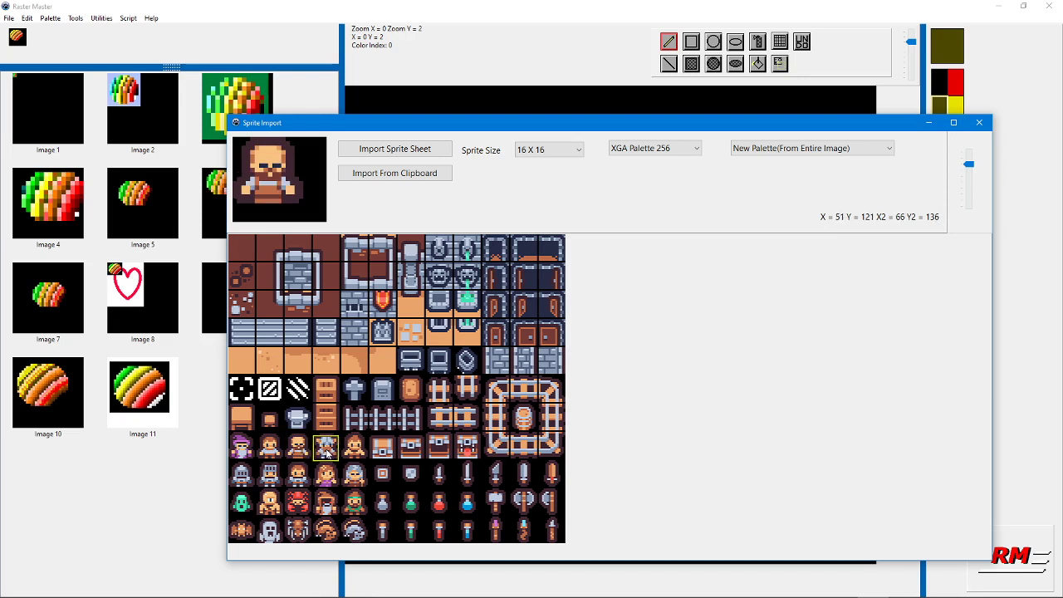
{"action": "left_click", "coordinate": [326, 451]}
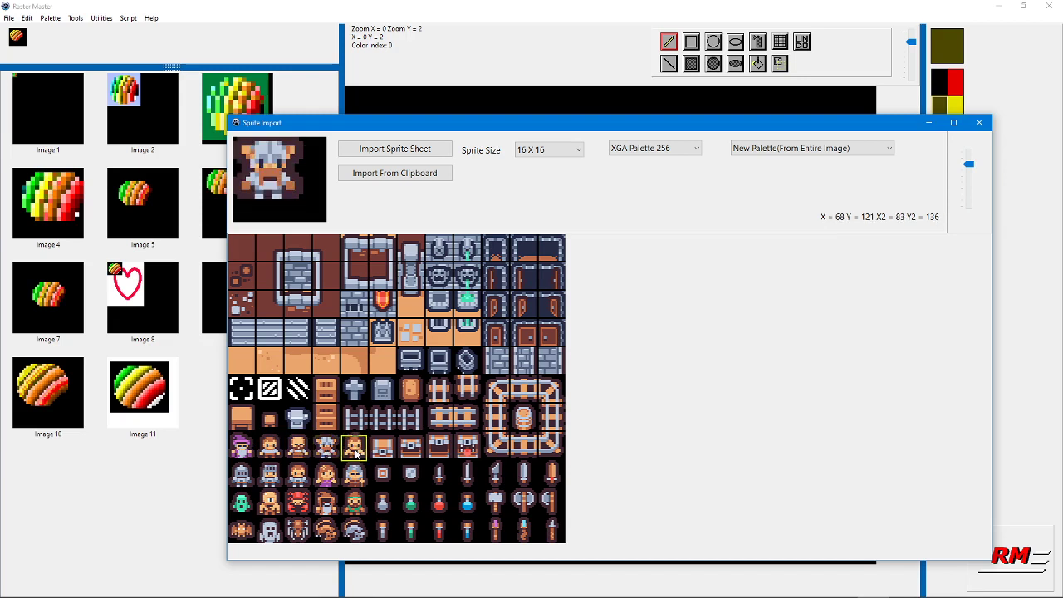
{"action": "left_click", "coordinate": [356, 452]}
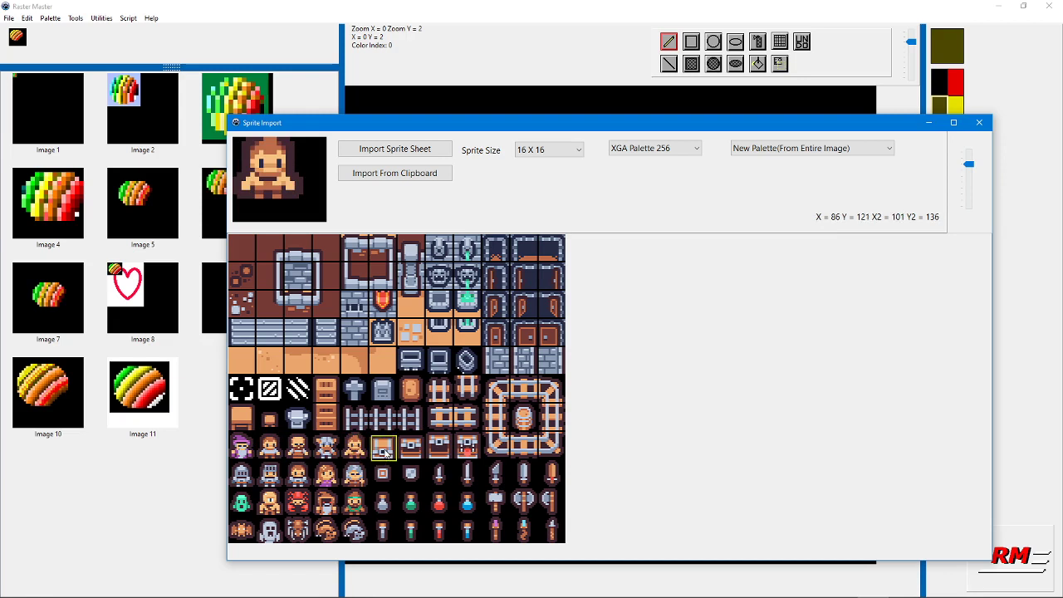
{"action": "left_click", "coordinate": [384, 452]}
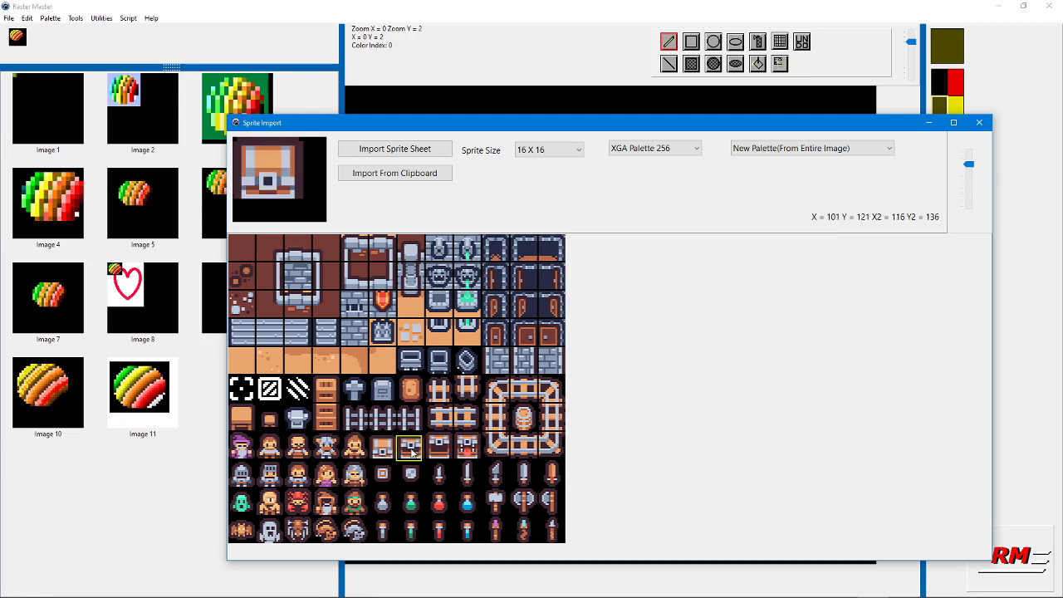
{"action": "left_click", "coordinate": [413, 453]}
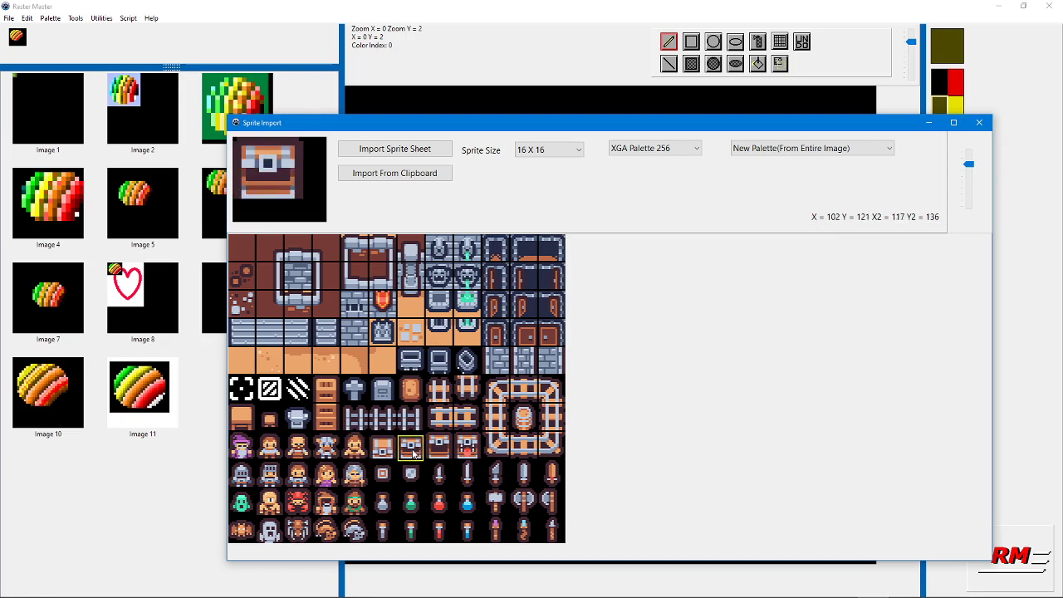
{"action": "left_click", "coordinate": [470, 448]}
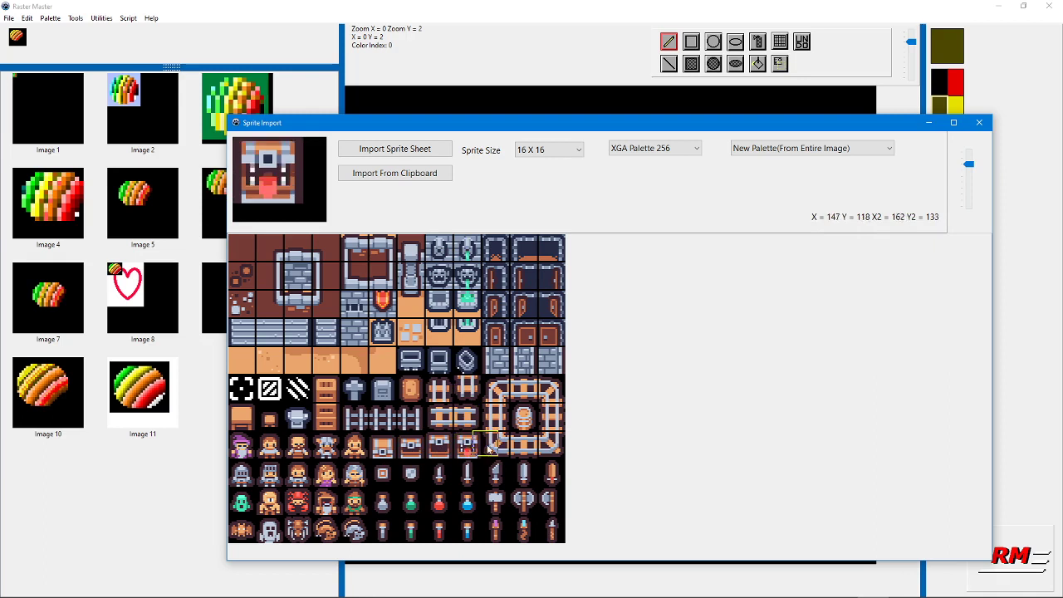
{"action": "left_click", "coordinate": [391, 505]}
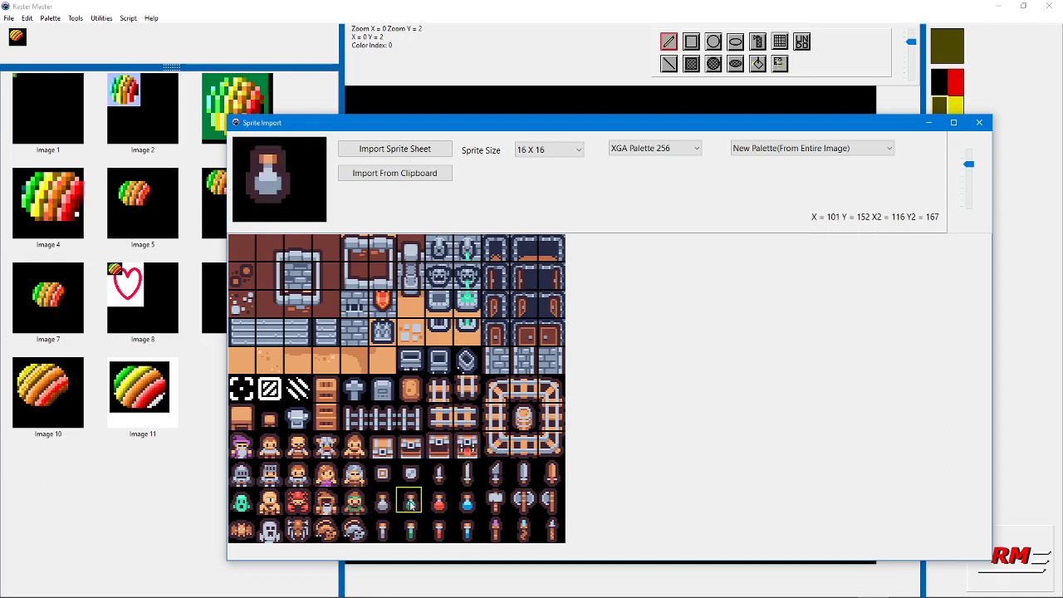
{"action": "left_click", "coordinate": [411, 504]}
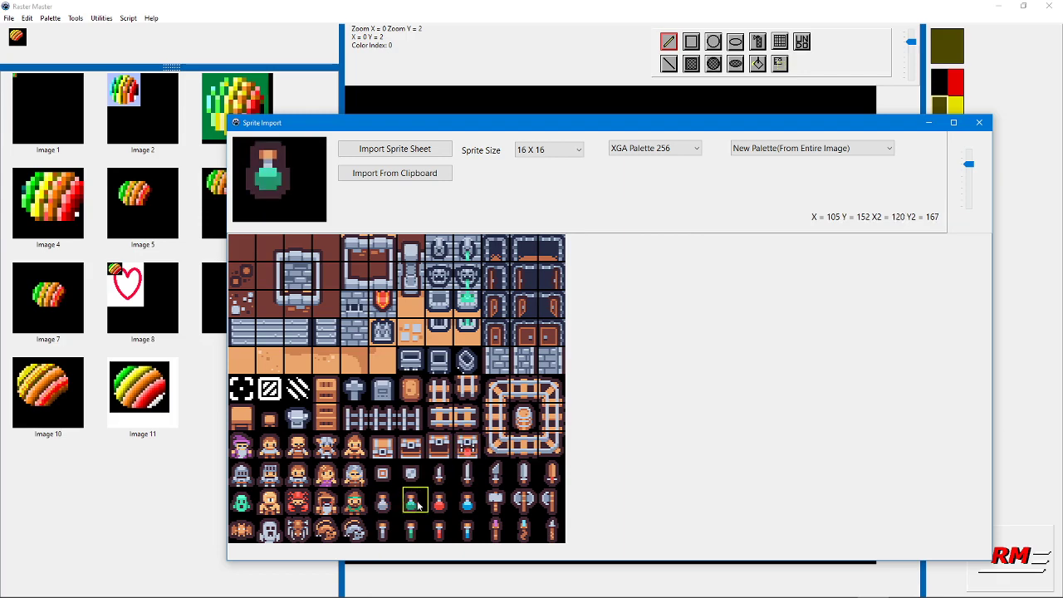
{"action": "left_click", "coordinate": [439, 504]}
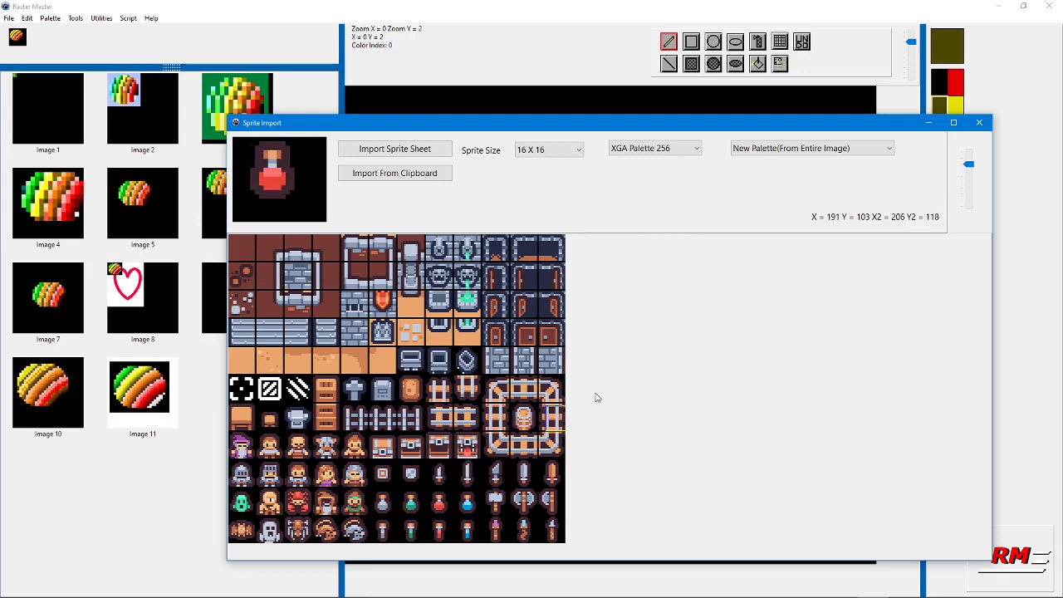
Step: Close Sprite Import, then reveal the AmigaBasic formats under File > Export, past Amiga Pascal
{"action": "left_click", "coordinate": [979, 122]}
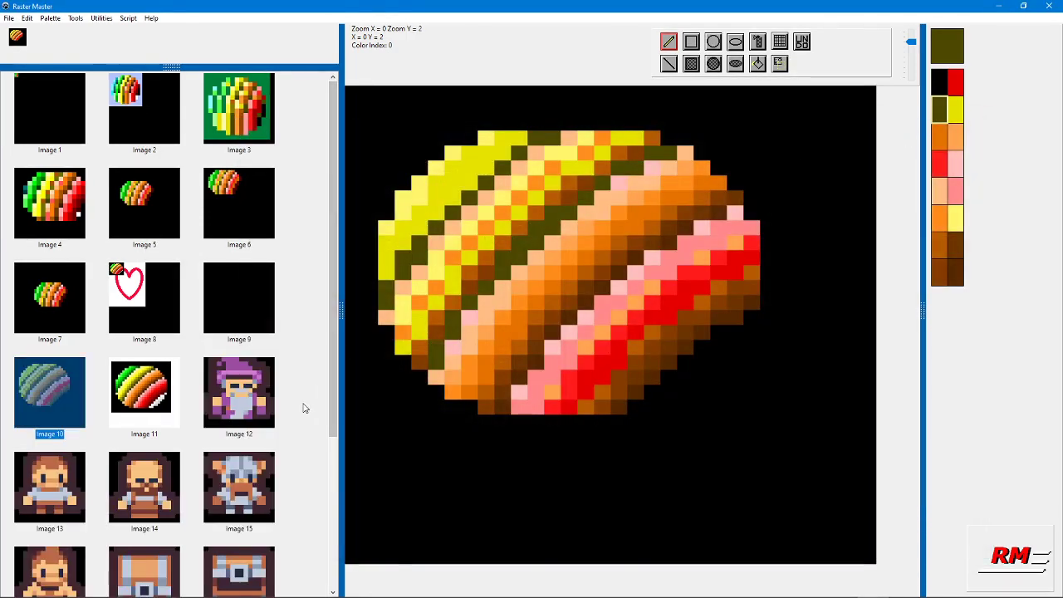
{"action": "scroll", "coordinate": [218, 320], "scroll_direction": "down", "scroll_amount": 3}
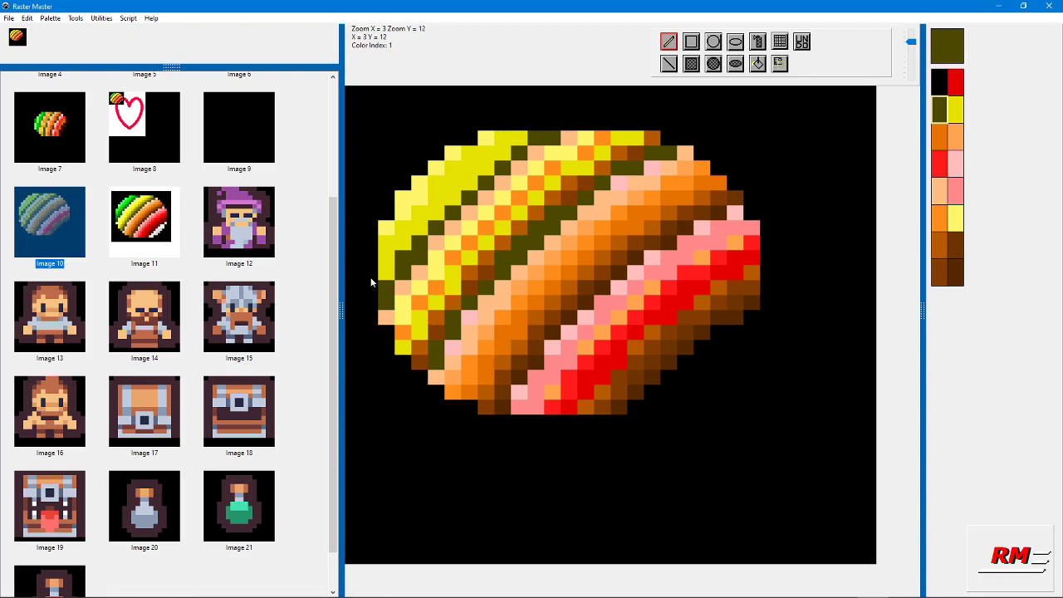
{"action": "left_click", "coordinate": [9, 18]}
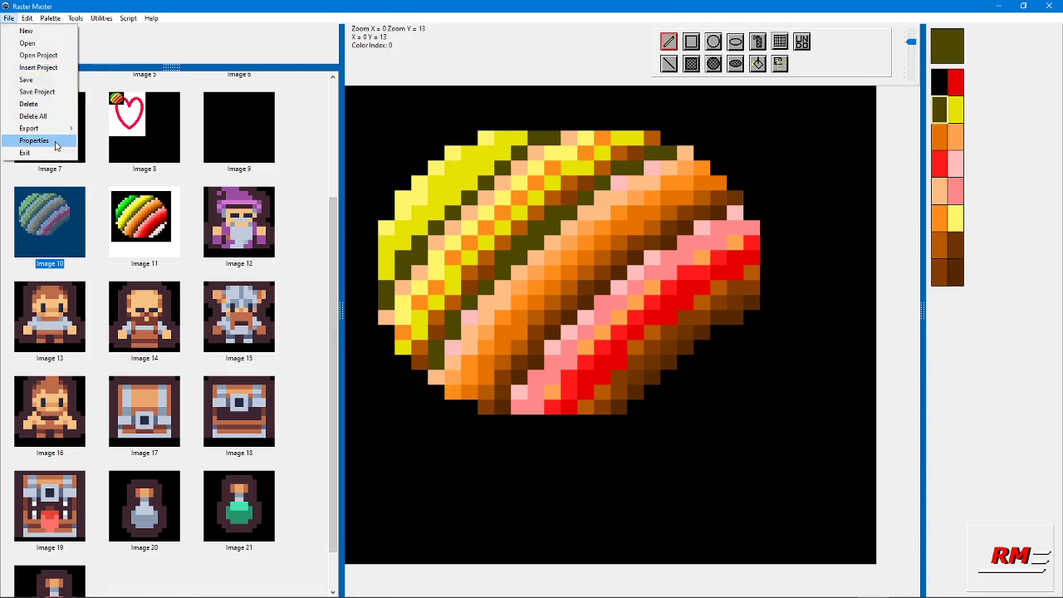
{"action": "mouse_move", "coordinate": [61, 127]}
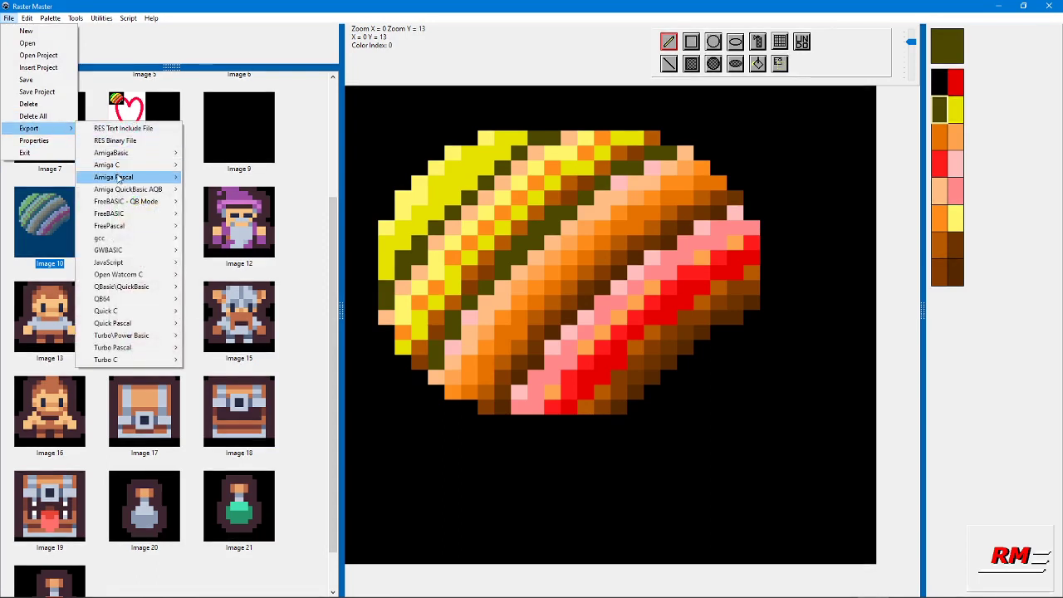
{"action": "mouse_move", "coordinate": [119, 177]}
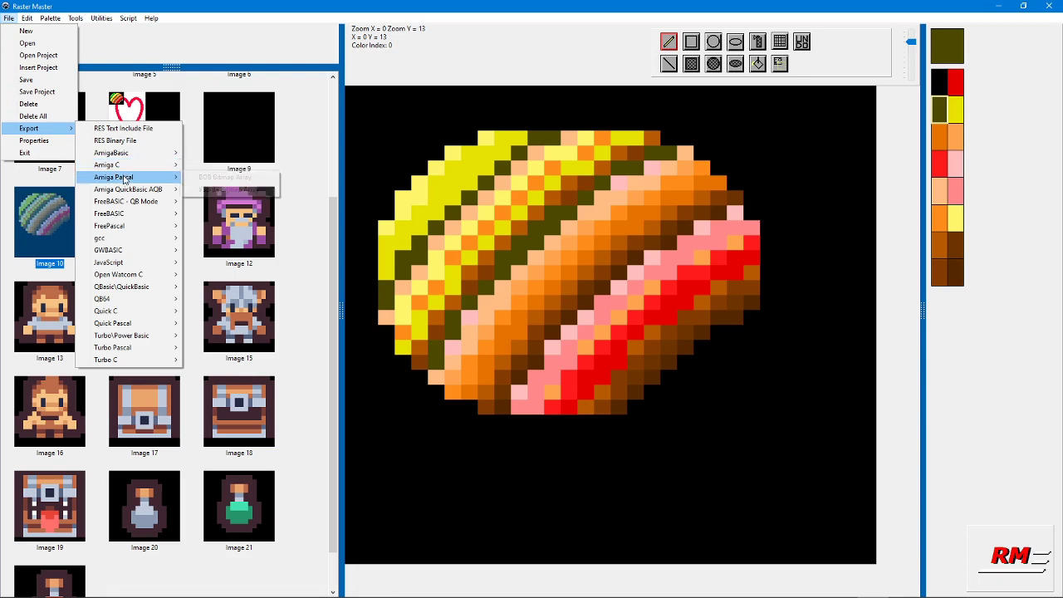
{"action": "mouse_move", "coordinate": [131, 154]}
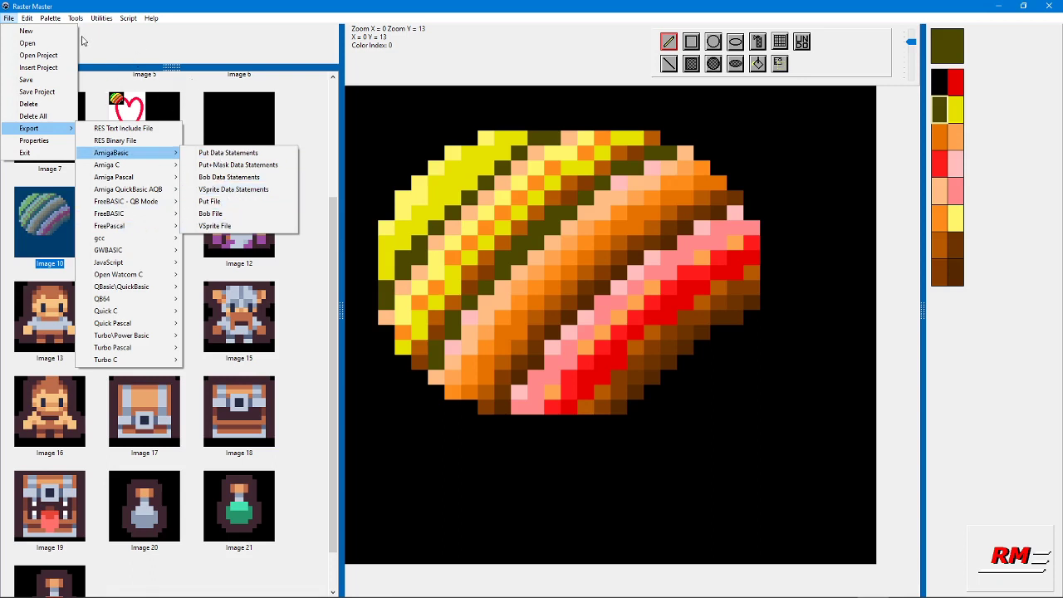
Step: Browse the palette export formats under Palette > Export > AmigaBasic
{"action": "left_click", "coordinate": [55, 20]}
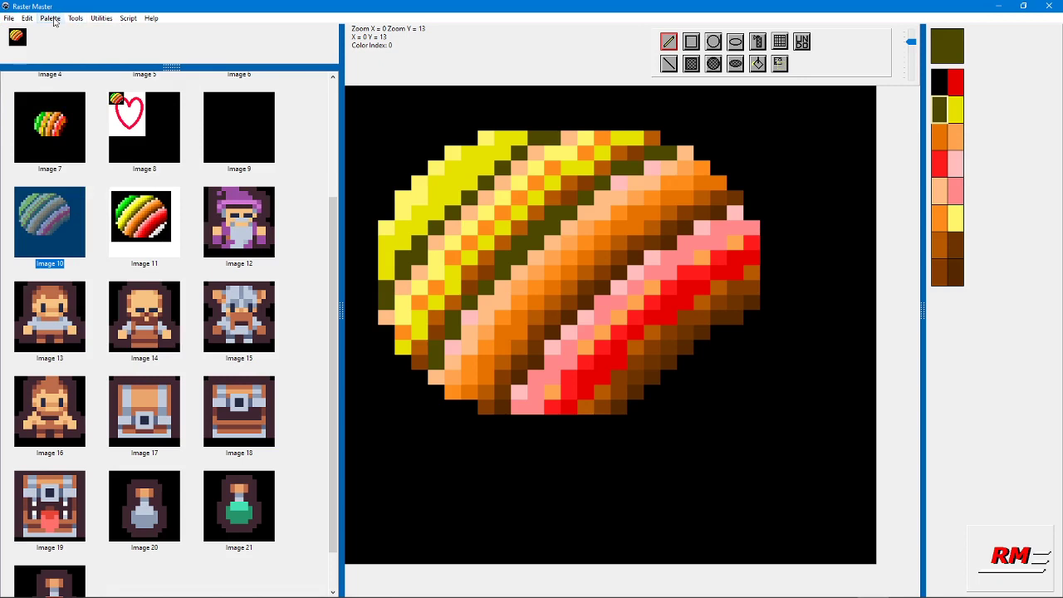
{"action": "left_click", "coordinate": [52, 18]}
{"action": "mouse_move", "coordinate": [83, 79]}
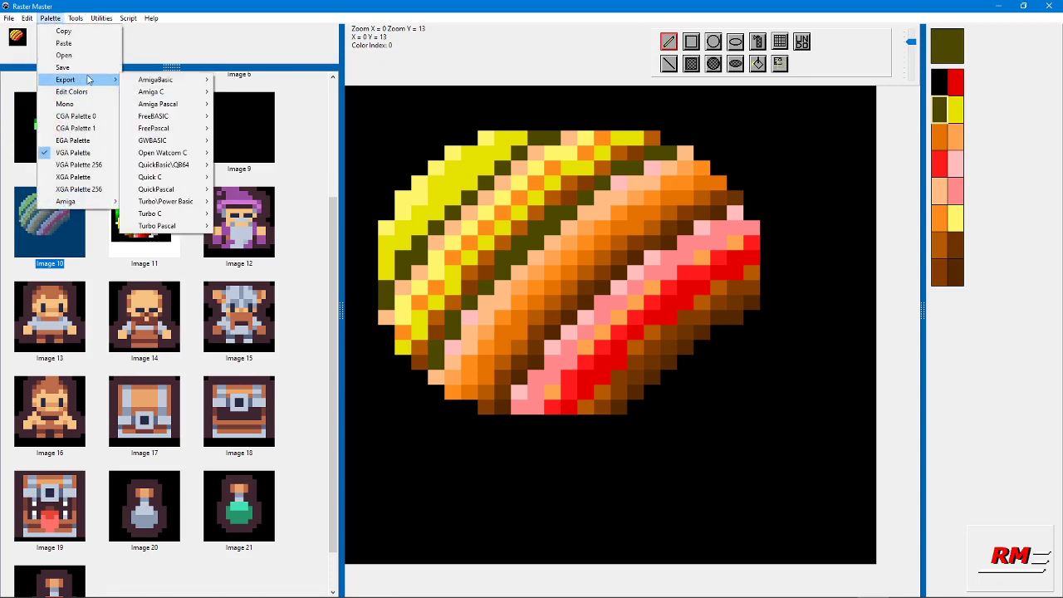
{"action": "mouse_move", "coordinate": [146, 80]}
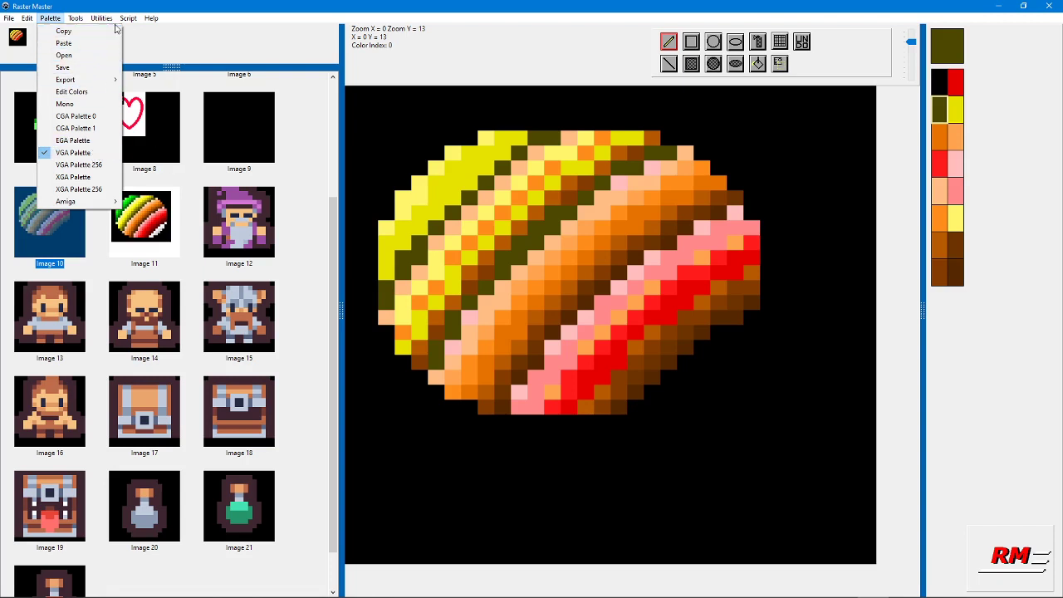
{"action": "mouse_move", "coordinate": [82, 21]}
Step: Dismiss the menu and scroll the image thumbnail list back to the top
{"action": "left_click", "coordinate": [332, 232]}
{"action": "left_click_drag", "start_coordinate": [333, 232], "coordinate": [370, 278]}
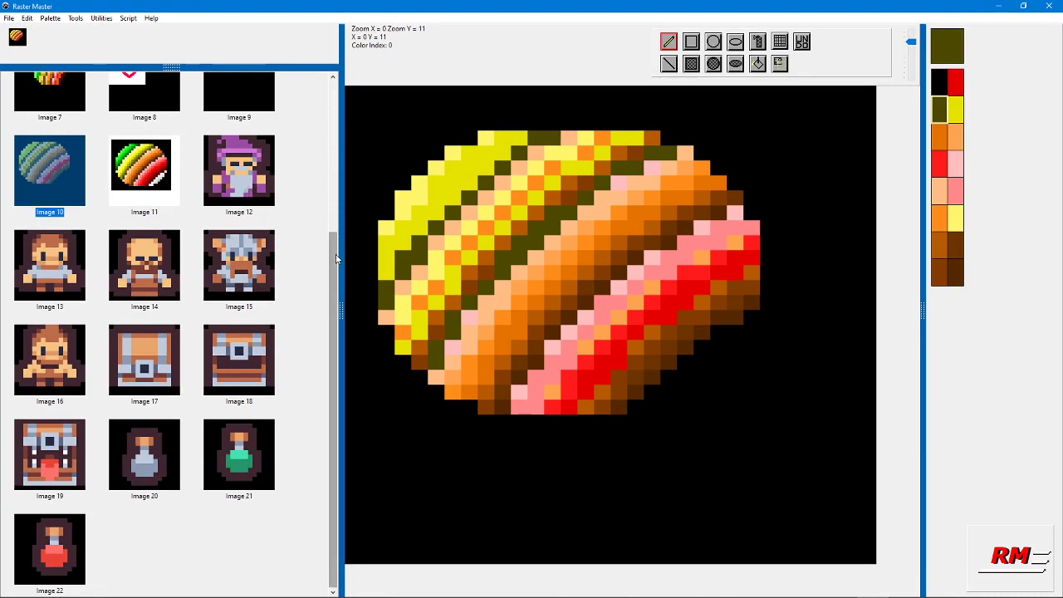
{"action": "left_click_drag", "start_coordinate": [337, 259], "coordinate": [359, 101]}
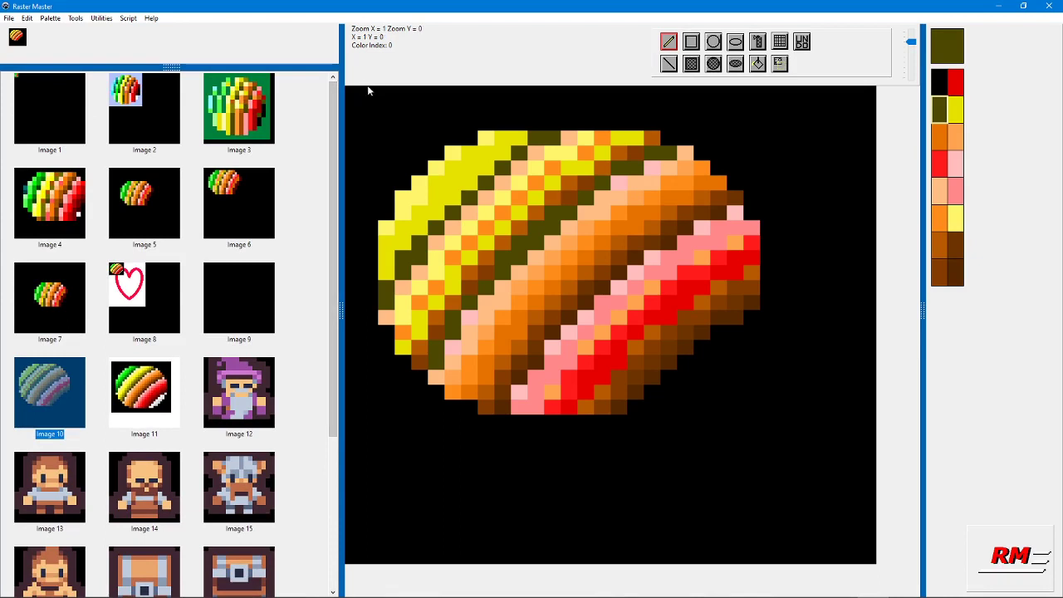
Step: Load Image 2 into the editor and resize it to 16 x 16 pixels
{"action": "left_click", "coordinate": [133, 114]}
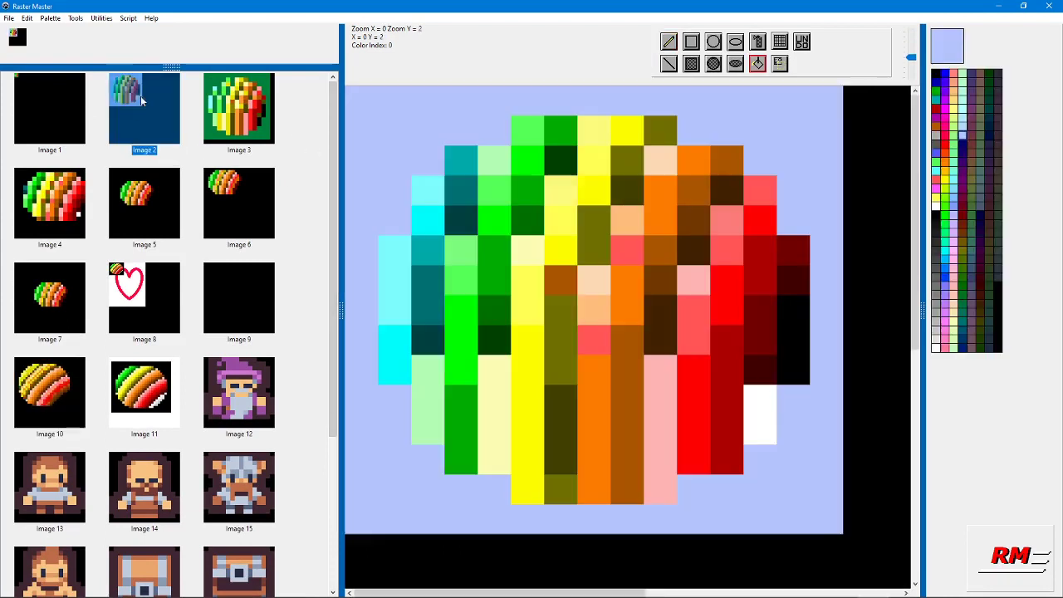
{"action": "left_click", "coordinate": [26, 18]}
{"action": "mouse_move", "coordinate": [43, 31]}
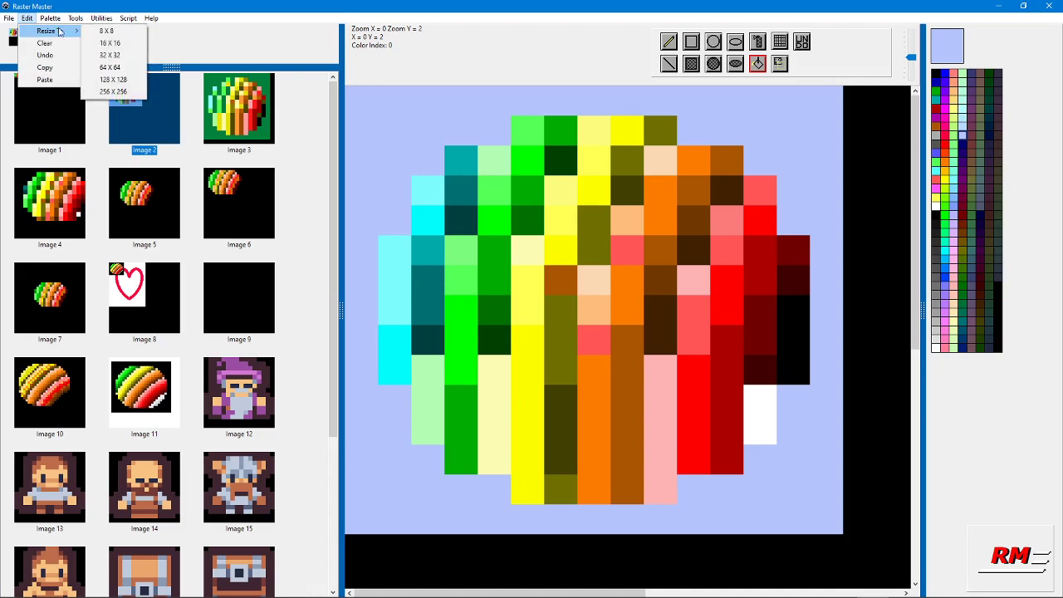
{"action": "left_click", "coordinate": [110, 55]}
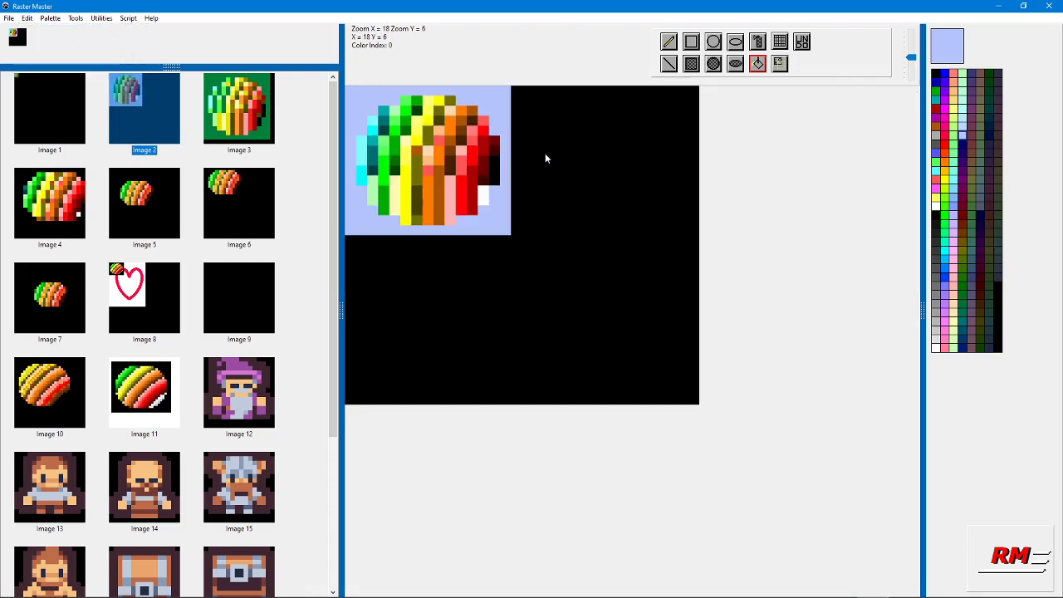
Step: Open Image 2's export properties, touch the Width field, and confirm unchanged with OK
{"action": "right_click", "coordinate": [145, 115]}
{"action": "left_click", "coordinate": [170, 140]}
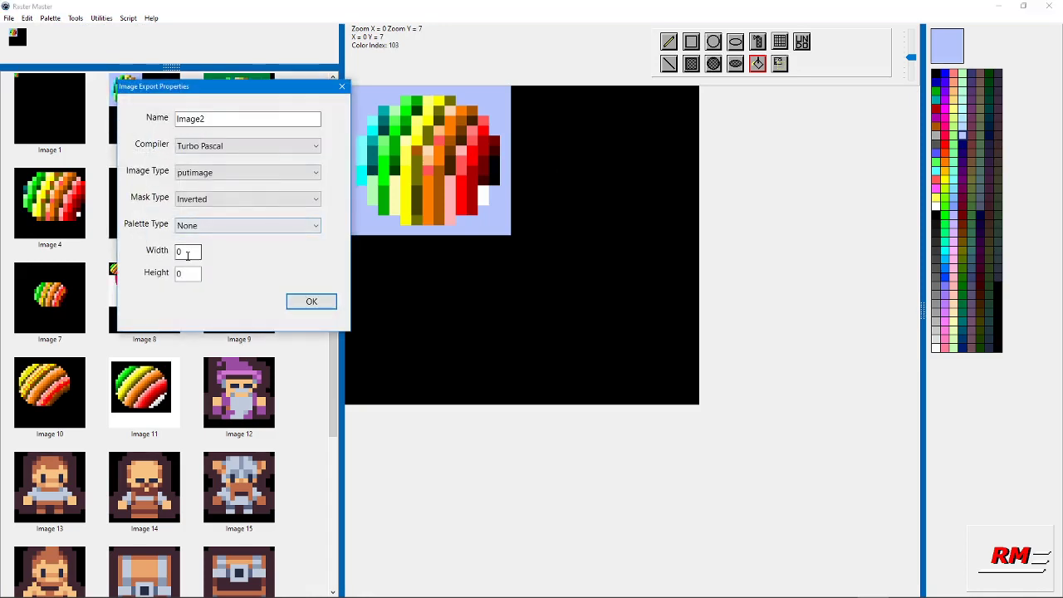
{"action": "left_click", "coordinate": [187, 252]}
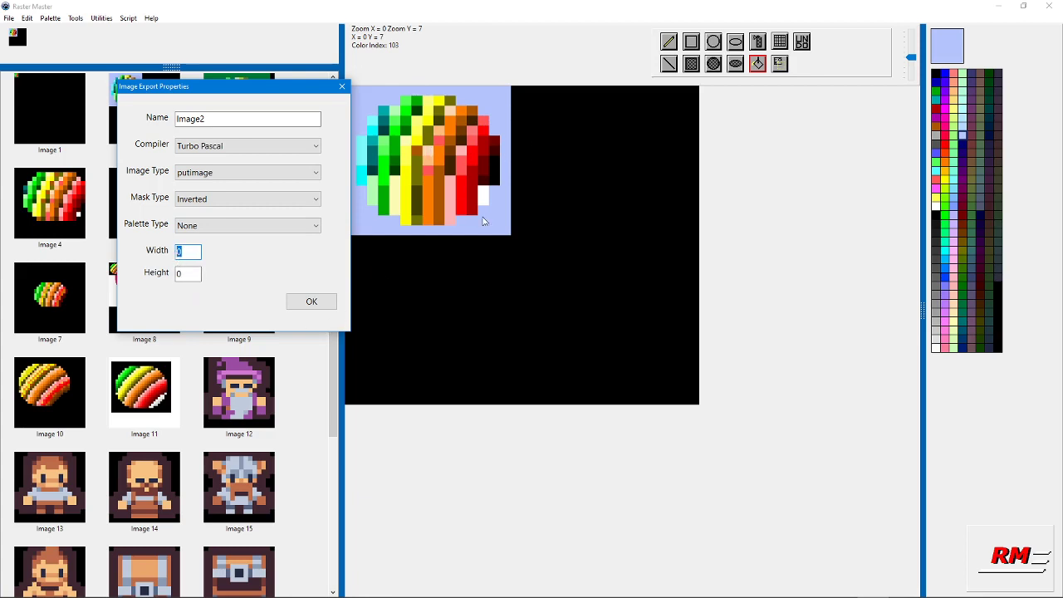
{"action": "left_click", "coordinate": [315, 304]}
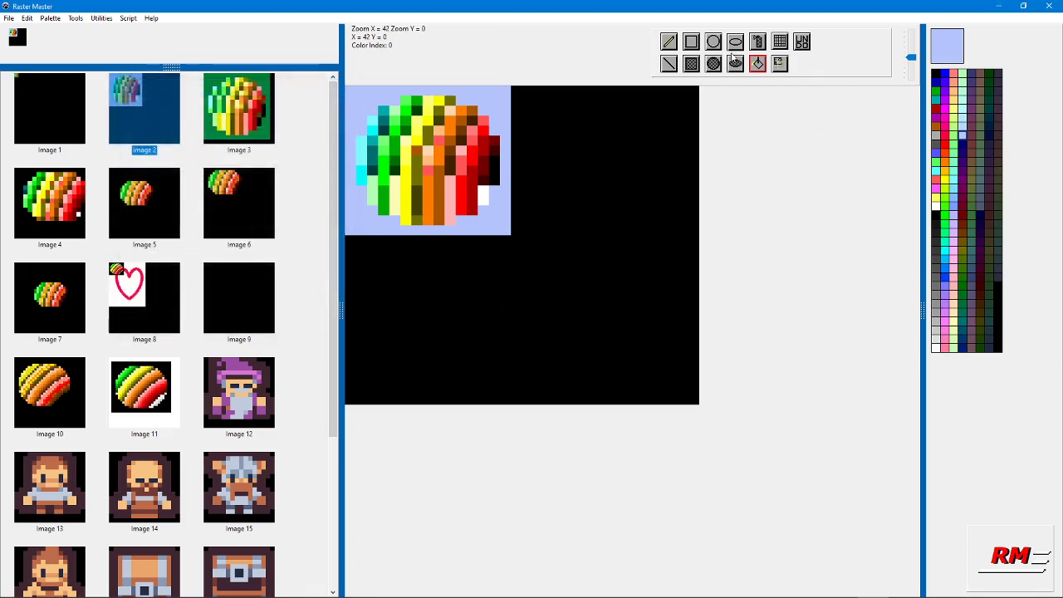